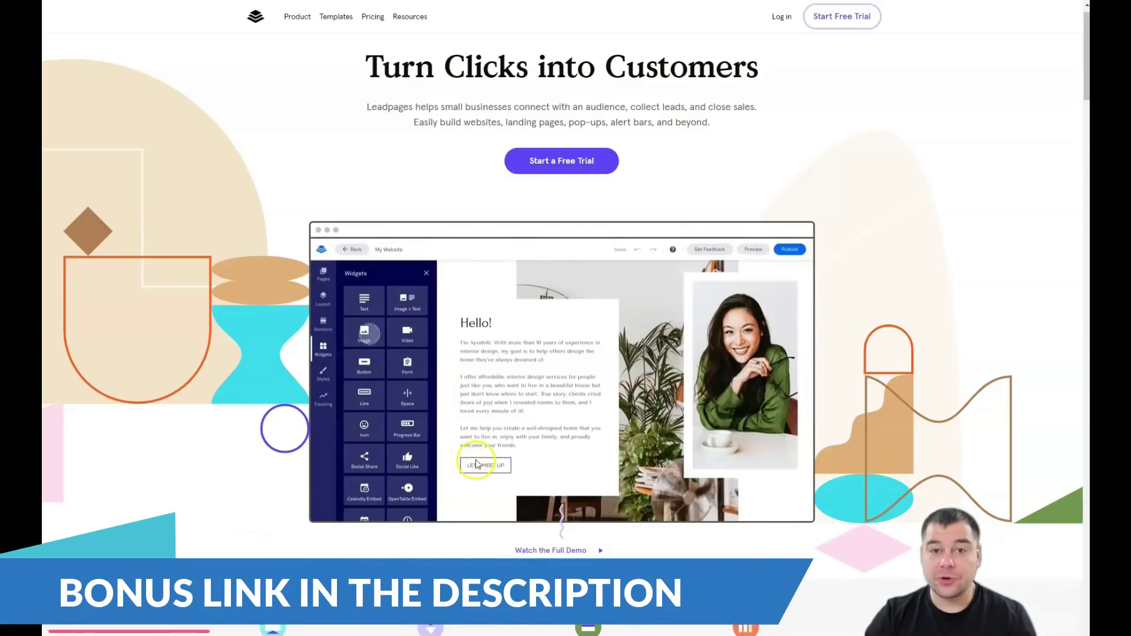
Scroll down and back up through the Landing Pages dashboard
scroll(474, 469, down, 2)
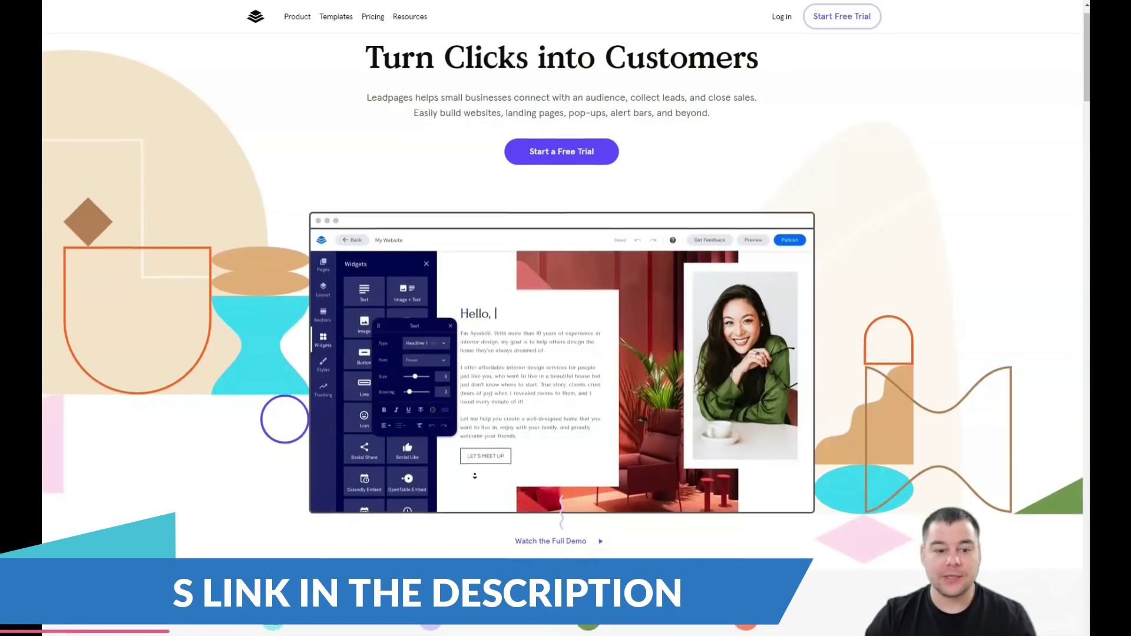
scroll(474, 482, down, 3)
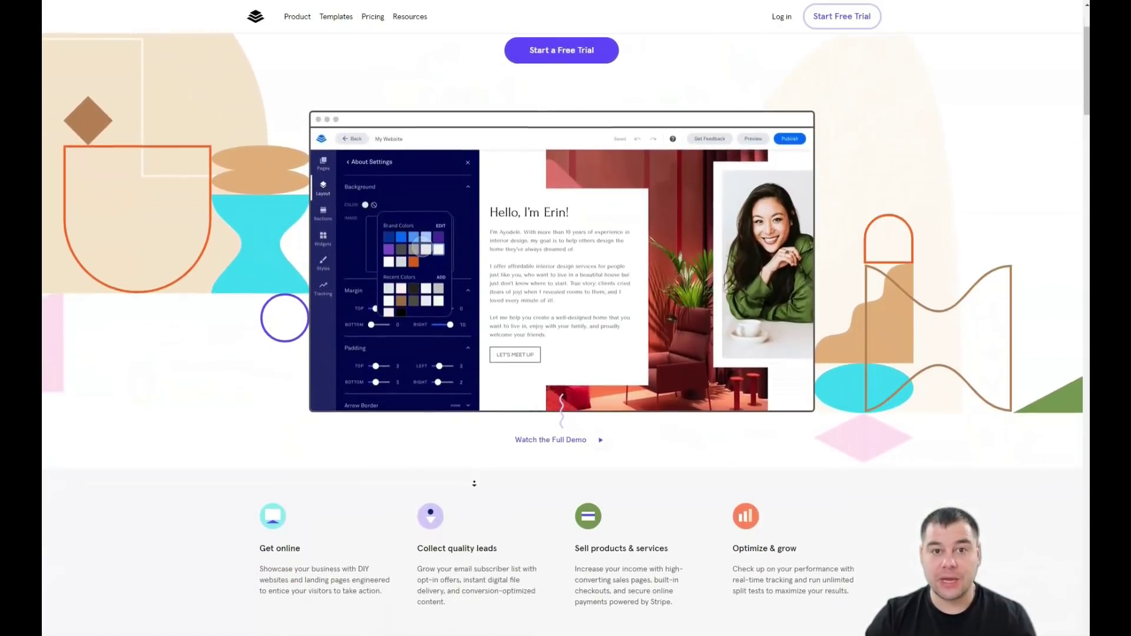
scroll(474, 484, down, 3)
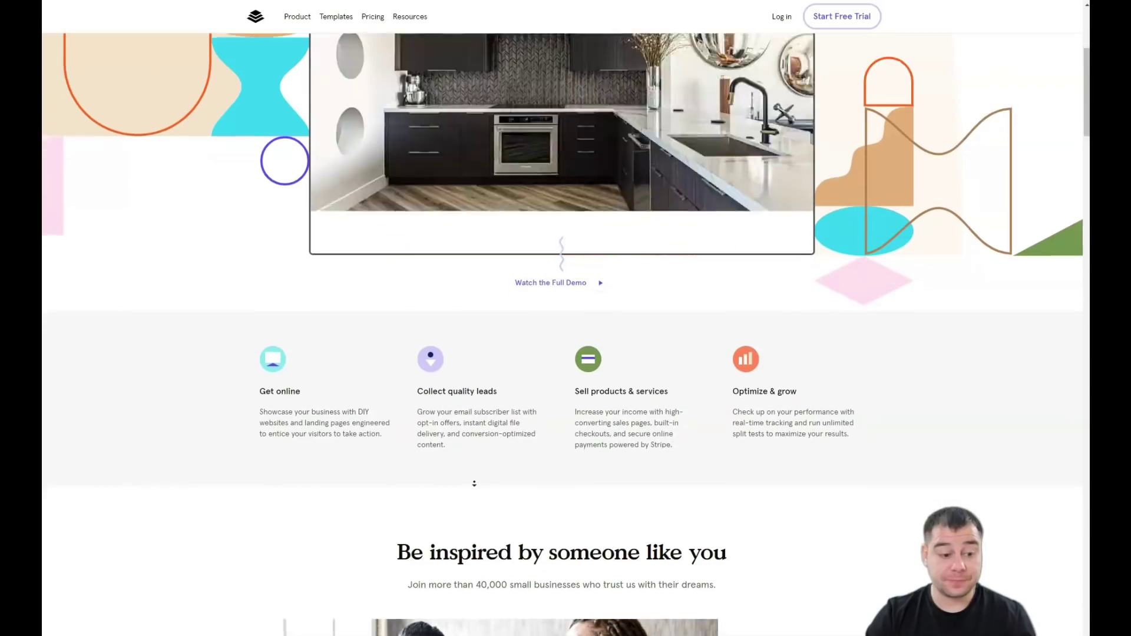
scroll(474, 483, down, 3)
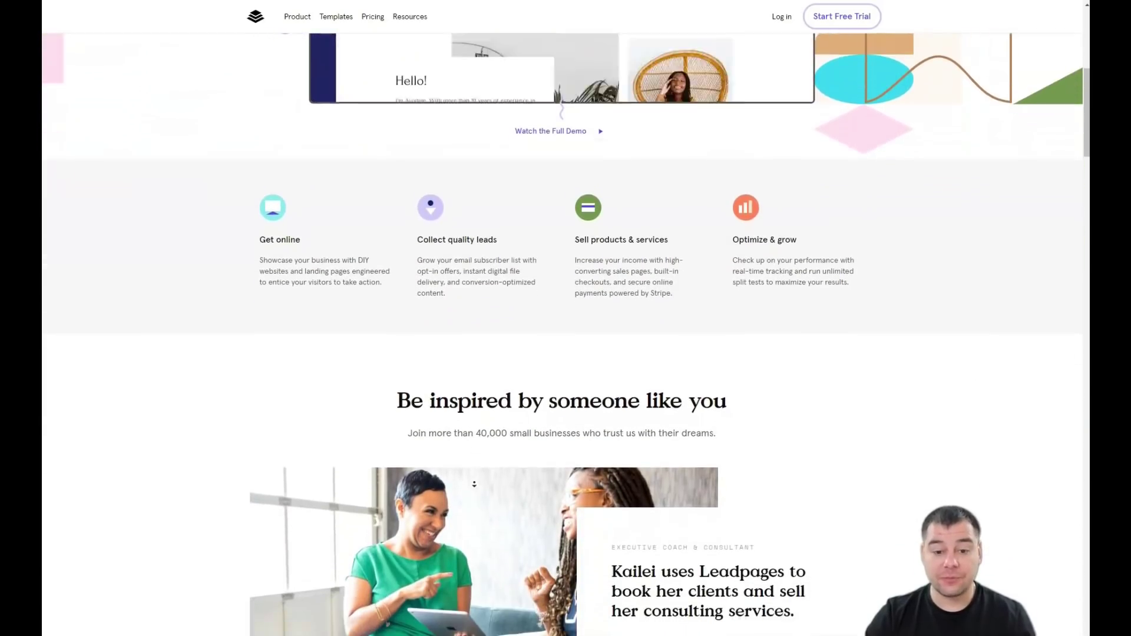
scroll(474, 484, down, 3)
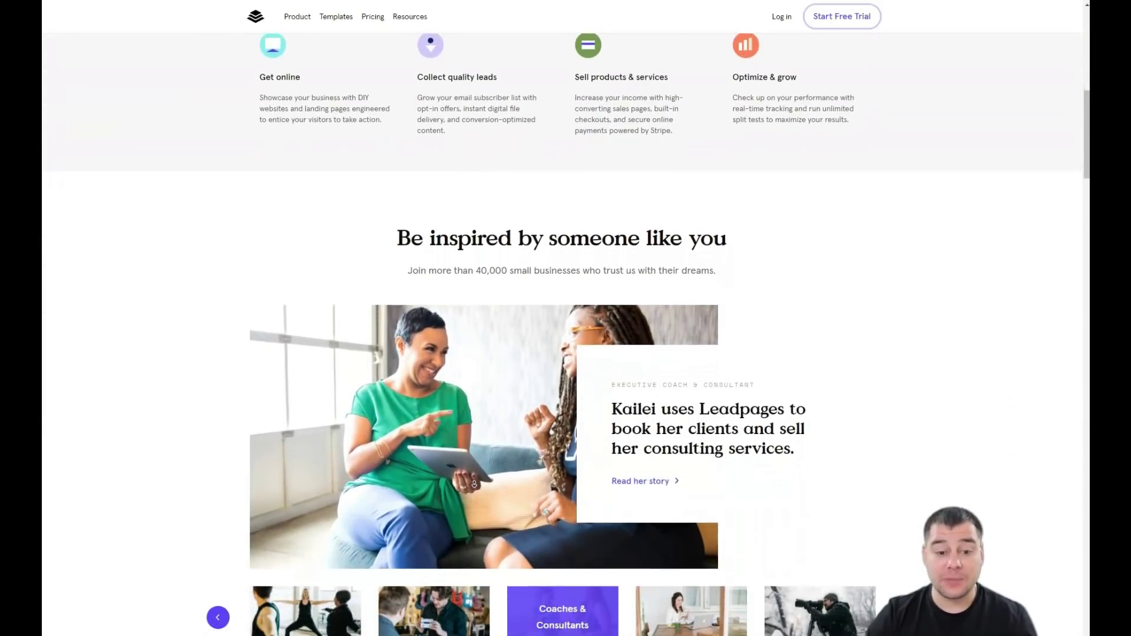
scroll(474, 484, down, 3)
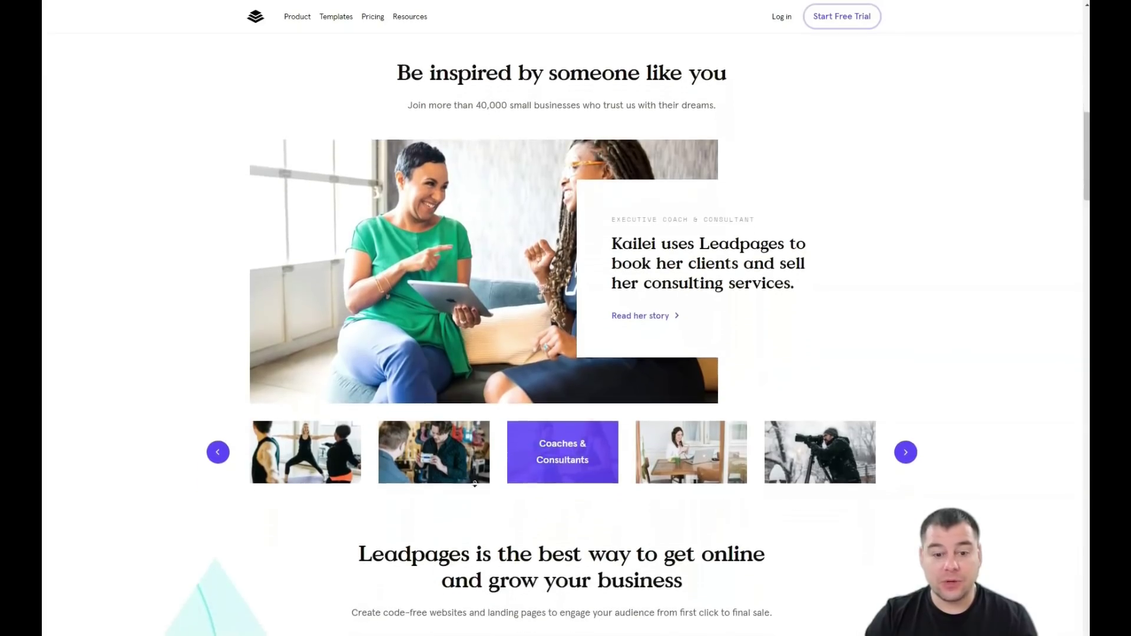
scroll(474, 483, down, 3)
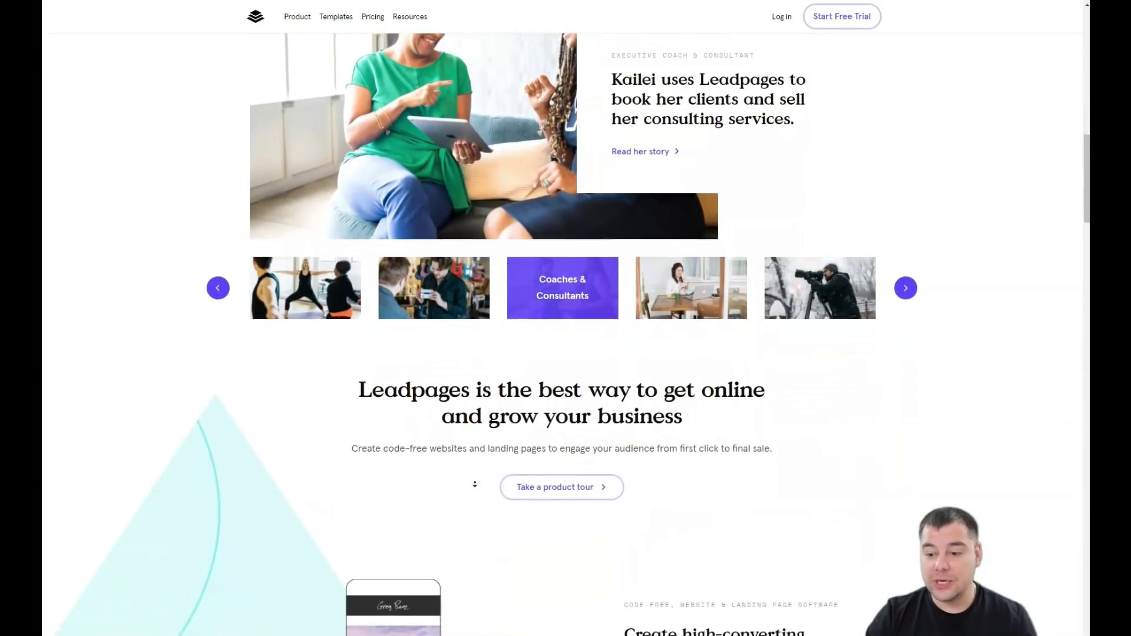
scroll(474, 483, down, 3)
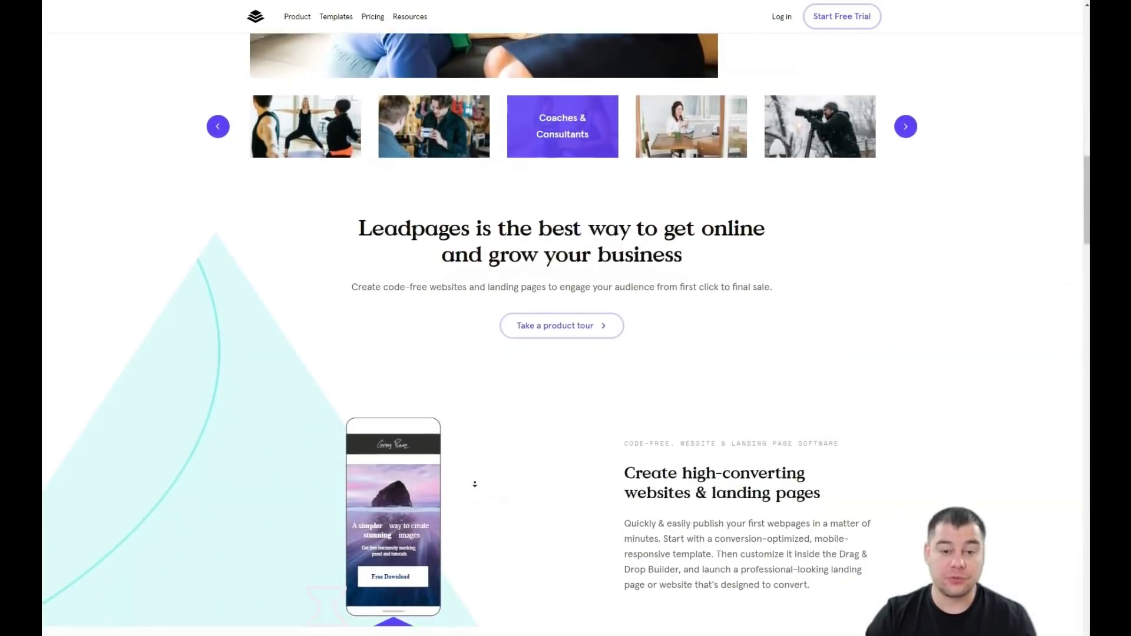
scroll(474, 483, down, 3)
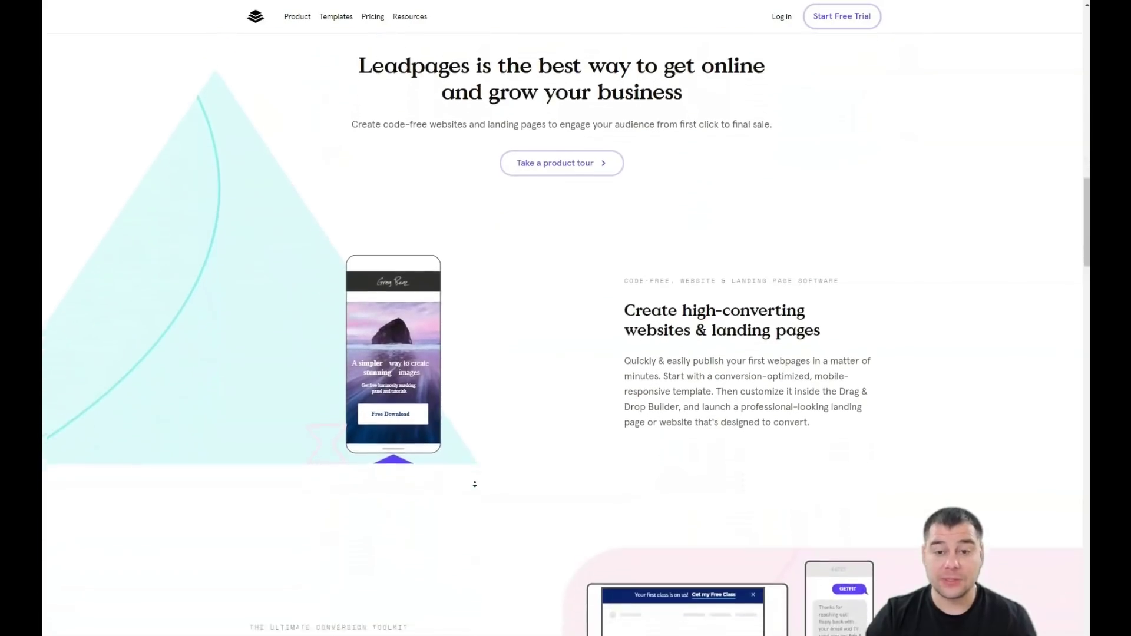
scroll(474, 484, down, 3)
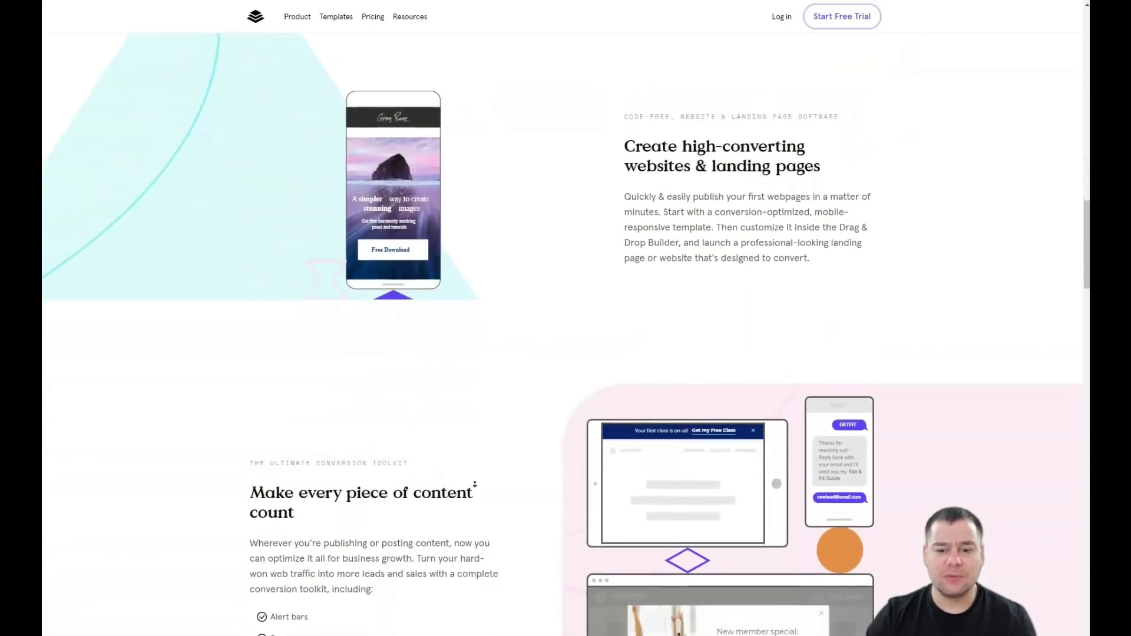
scroll(474, 483, down, 3)
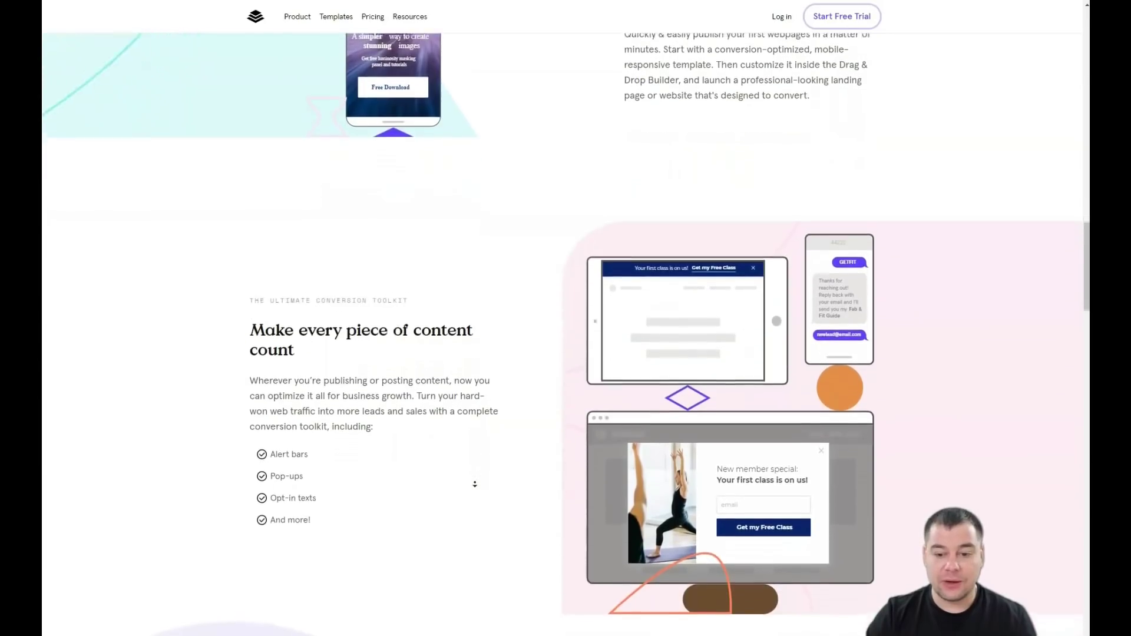
scroll(474, 483, down, 3)
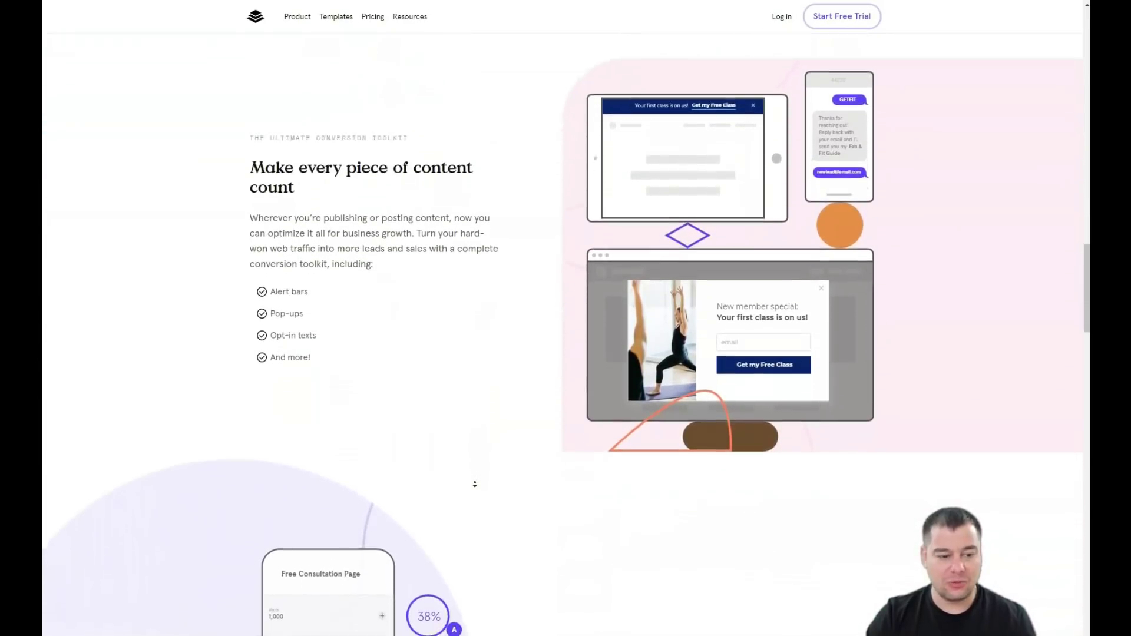
scroll(474, 483, down, 4)
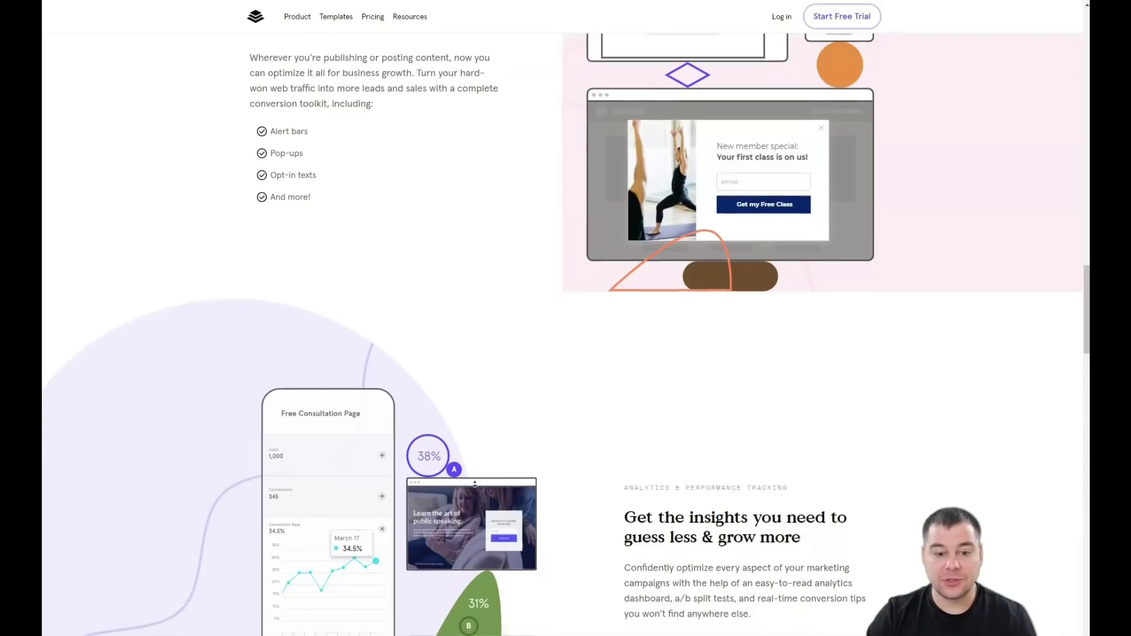
scroll(573, 491, down, 5)
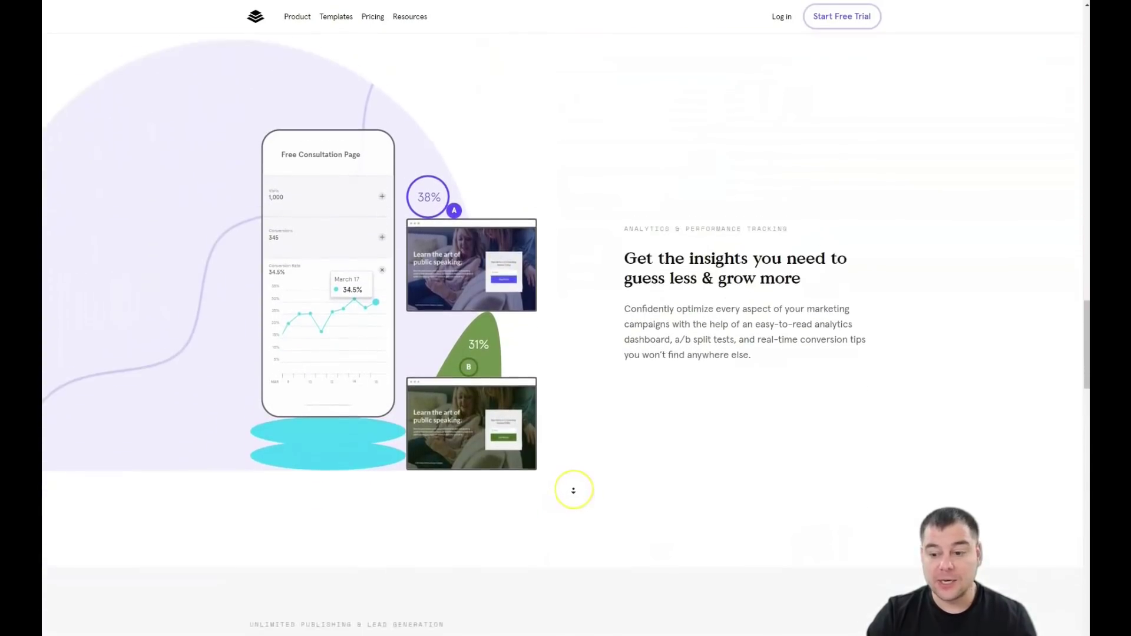
scroll(573, 491, down, 5)
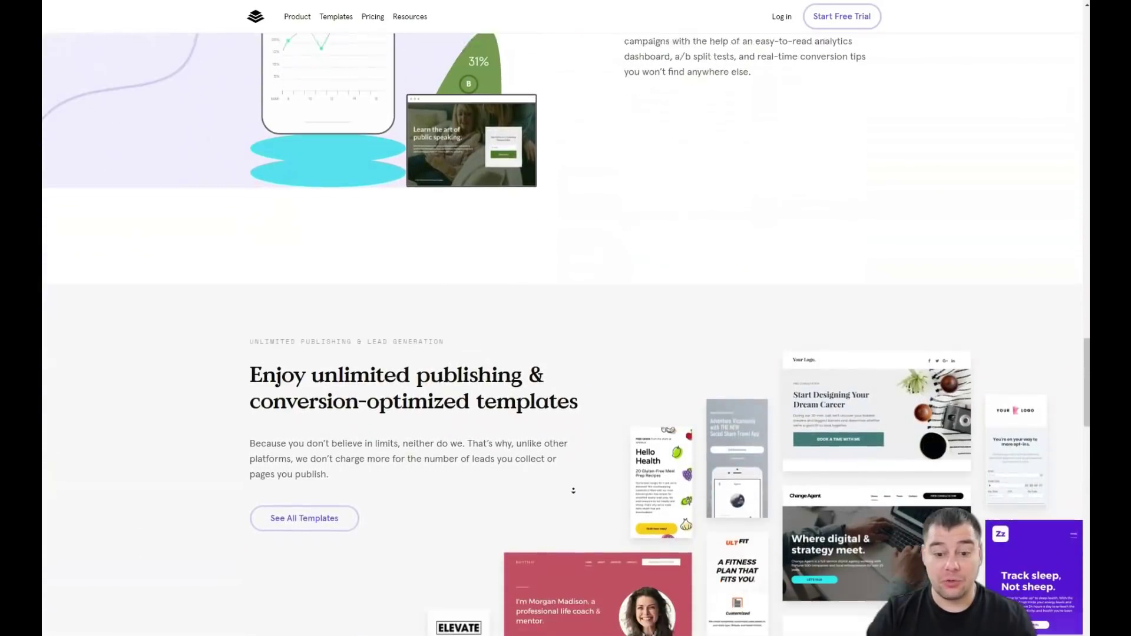
scroll(573, 489, down, 5)
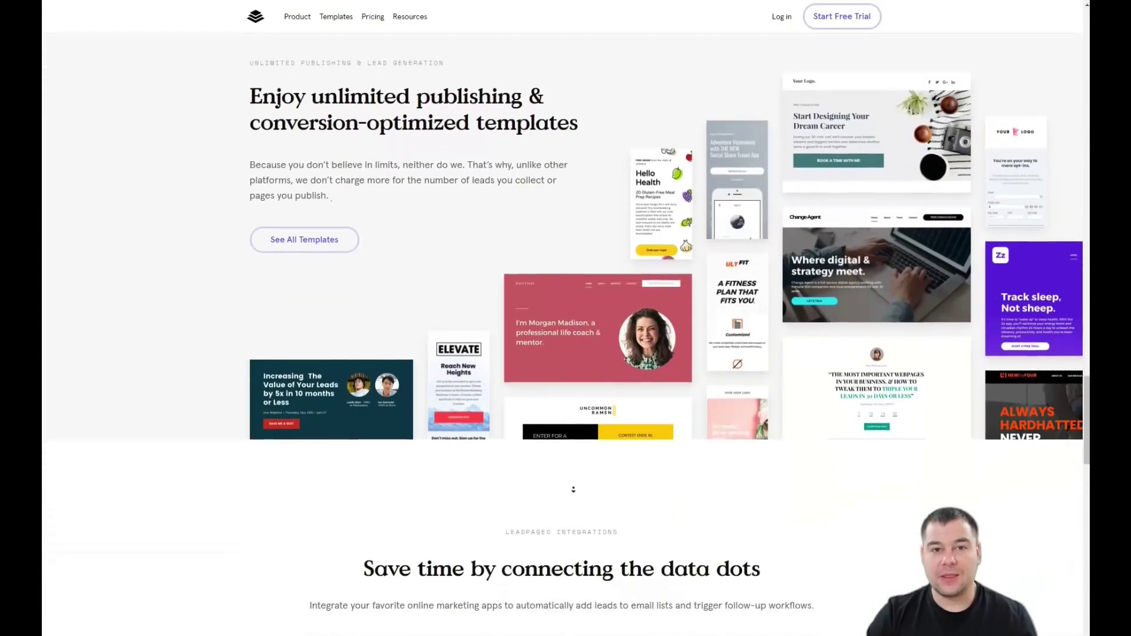
scroll(573, 489, down, 5)
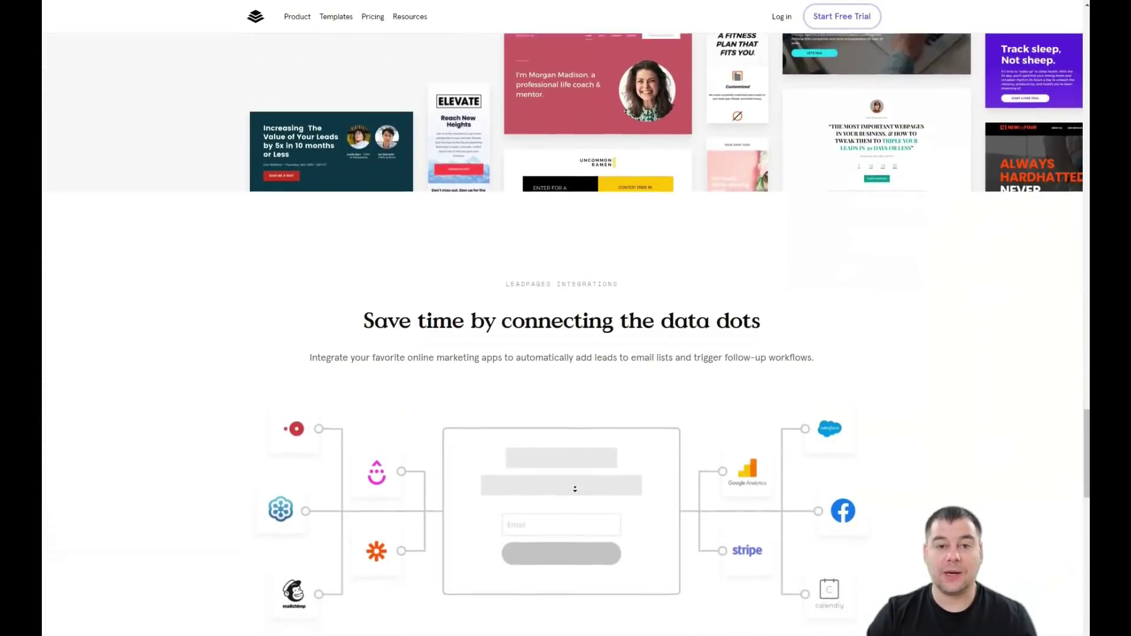
scroll(581, 501, down, 7)
scroll(575, 491, down, 2)
middle_click(571, 441)
scroll(577, 420, up, 1)
scroll(576, 420, up, 8)
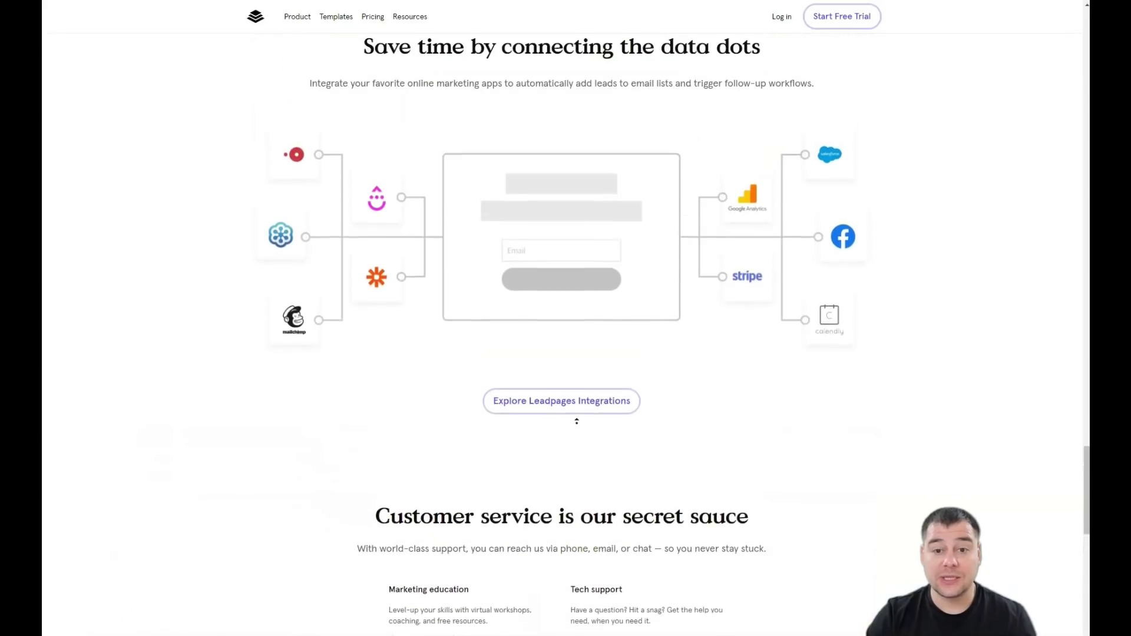
scroll(576, 421, up, 7)
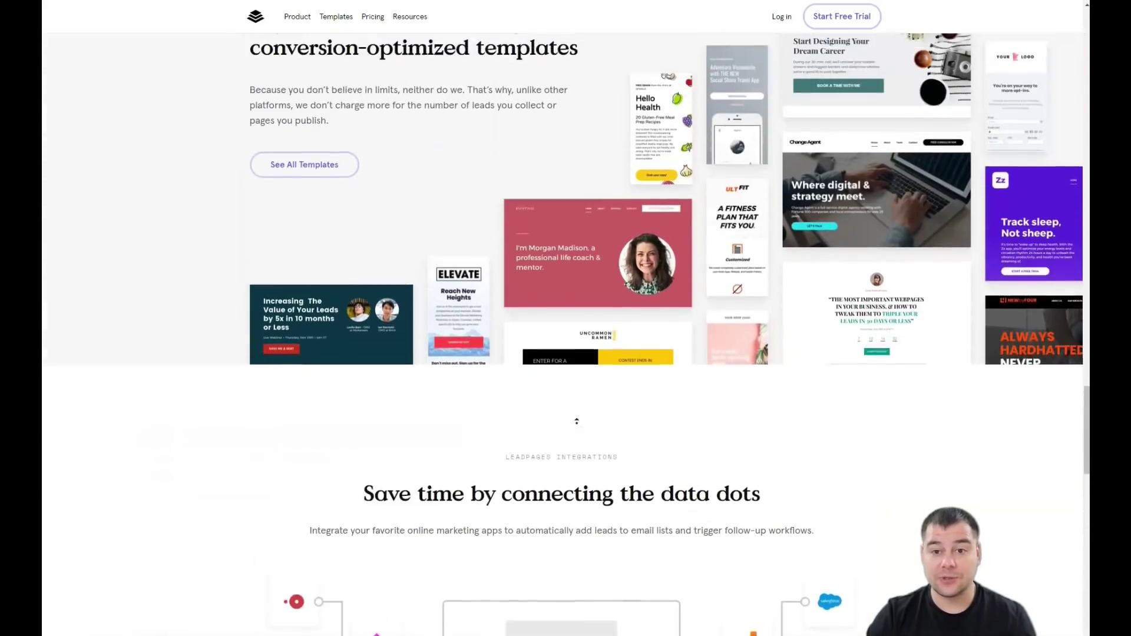
scroll(577, 421, up, 6)
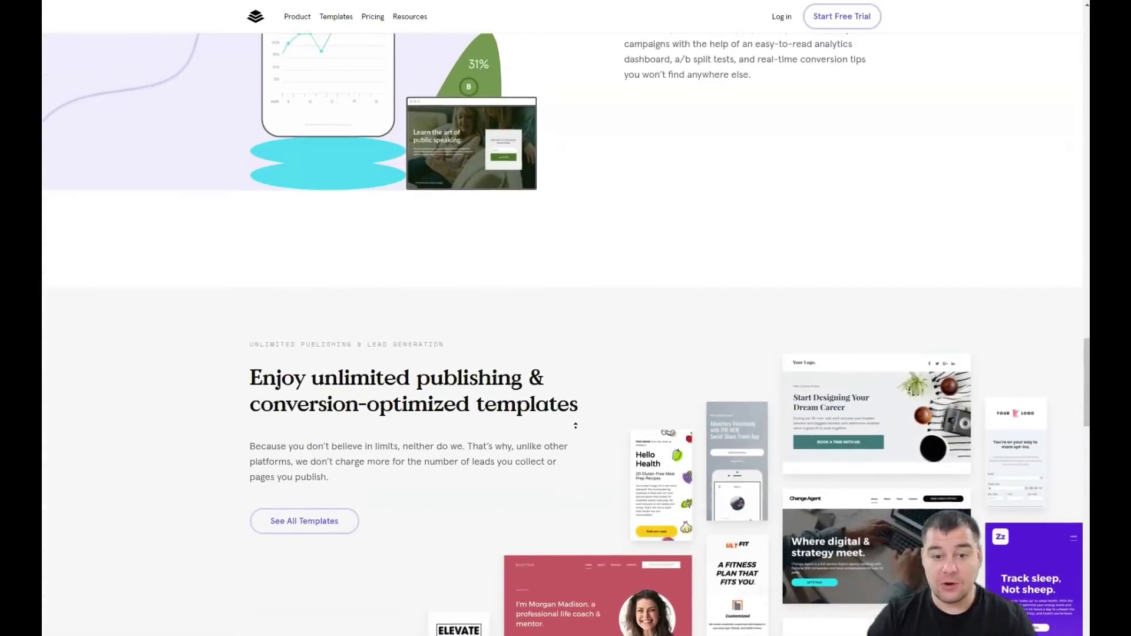
scroll(575, 425, up, 5)
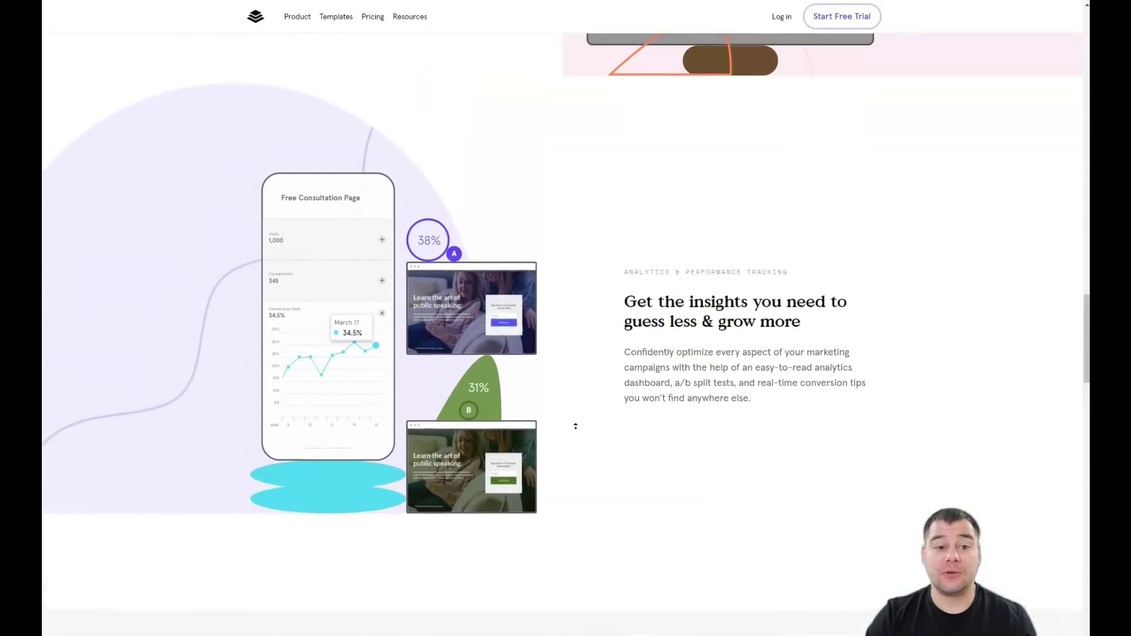
scroll(576, 428, up, 4)
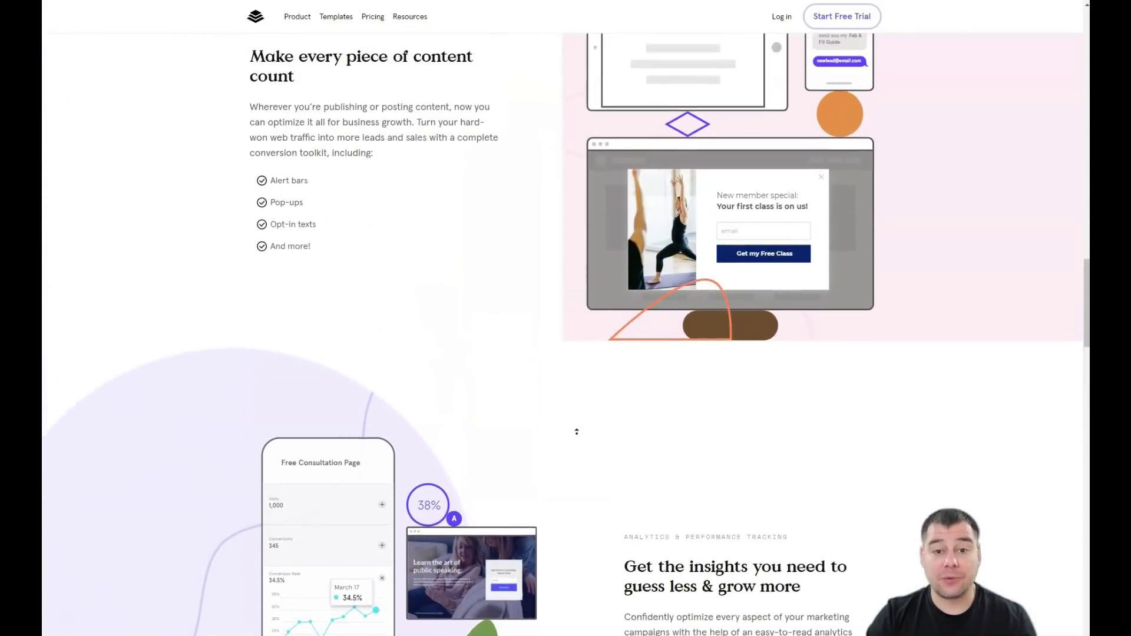
scroll(576, 431, up, 3)
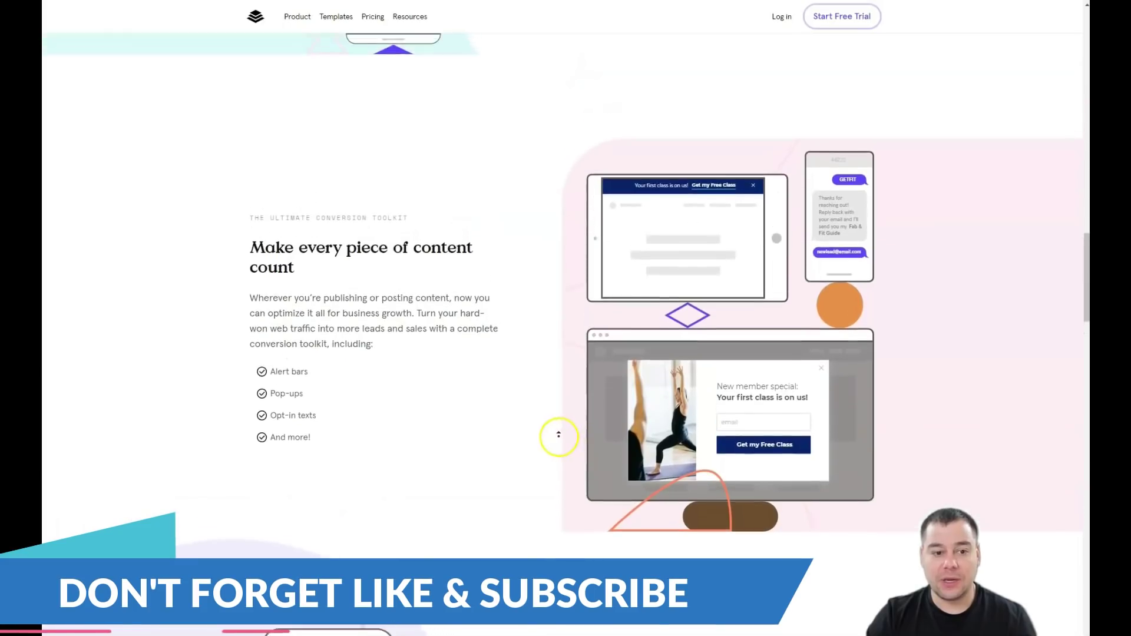
scroll(558, 436, up, 3)
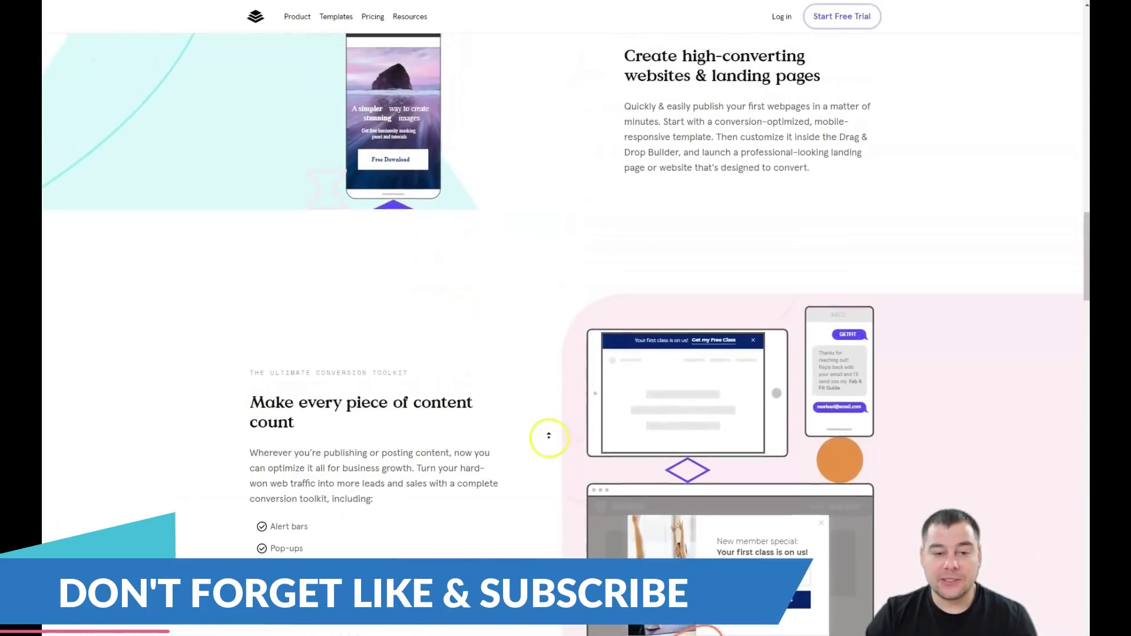
scroll(549, 436, up, 3)
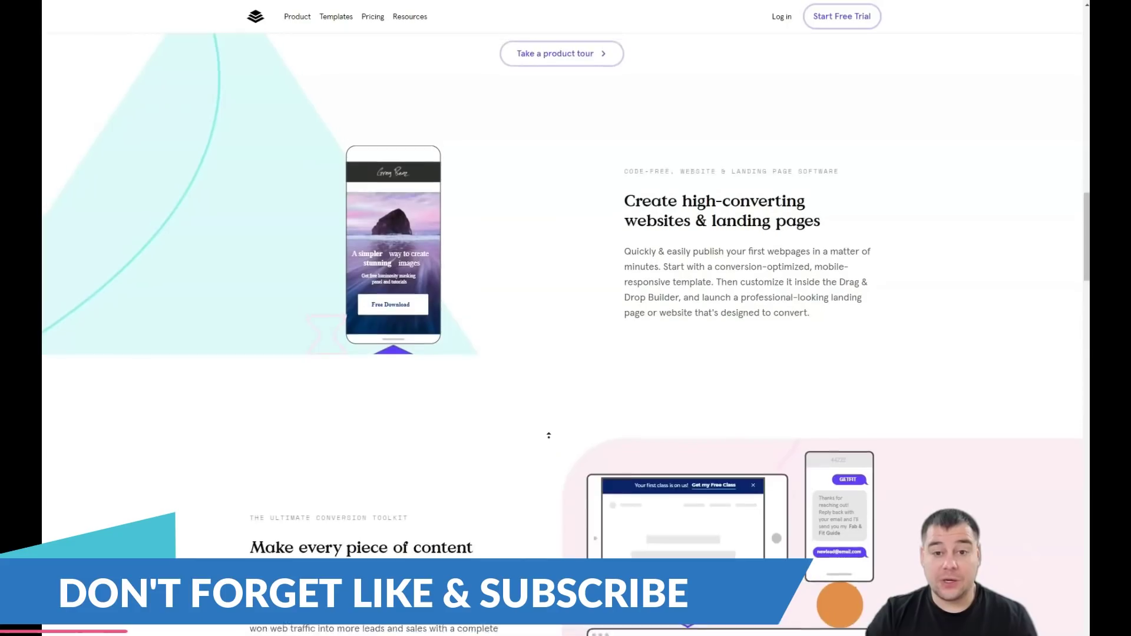
scroll(548, 436, up, 3)
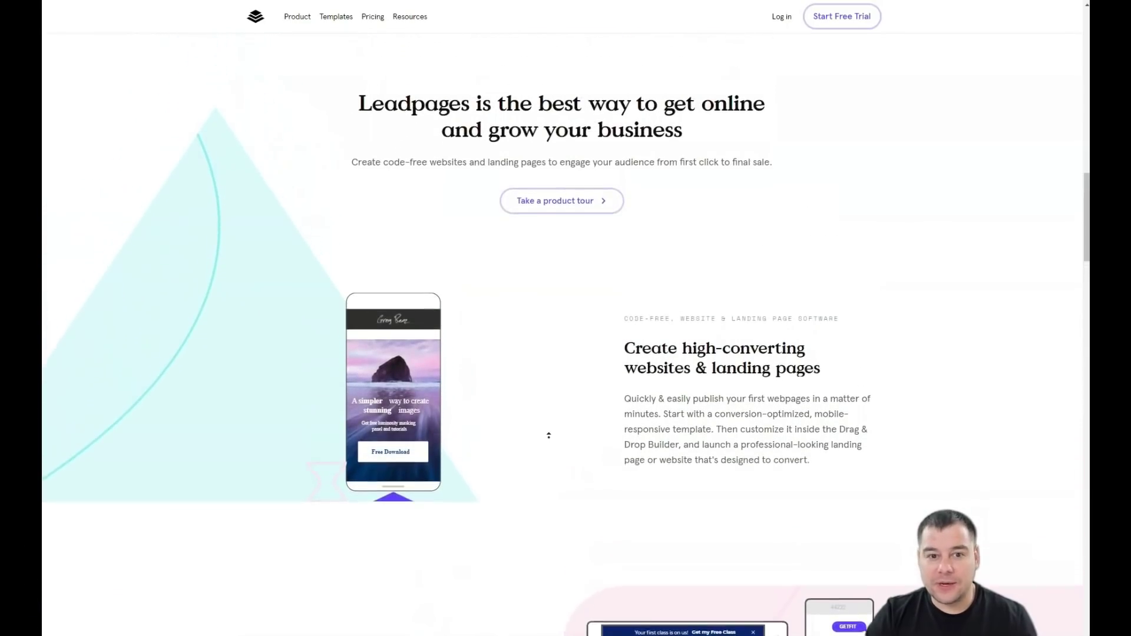
scroll(548, 435, up, 3)
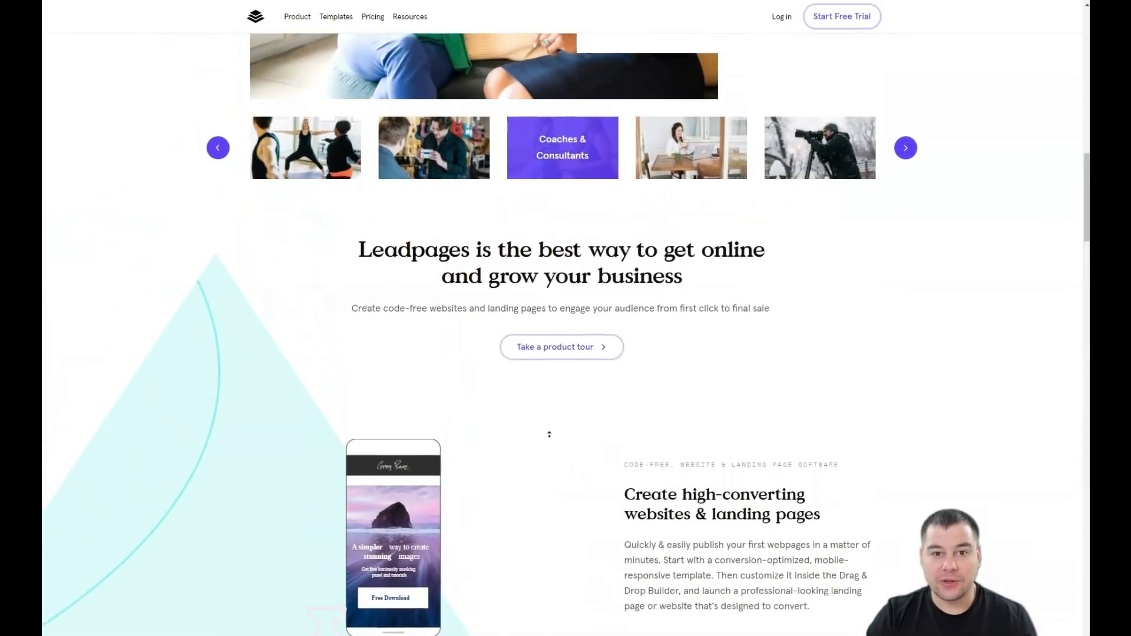
scroll(549, 434, up, 3)
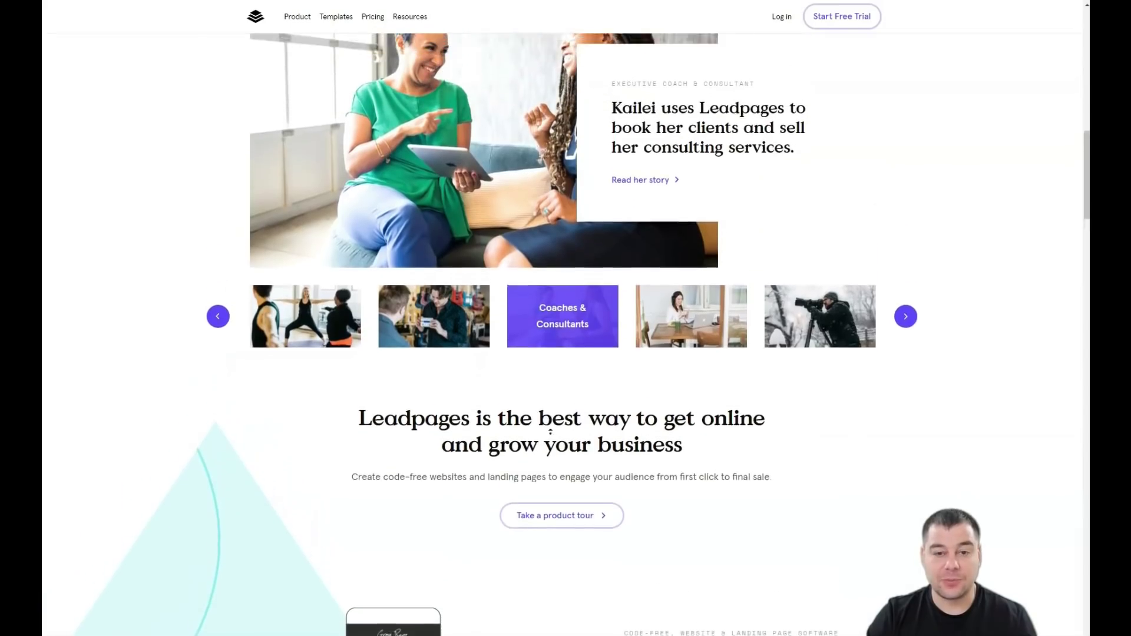
scroll(551, 432, up, 3)
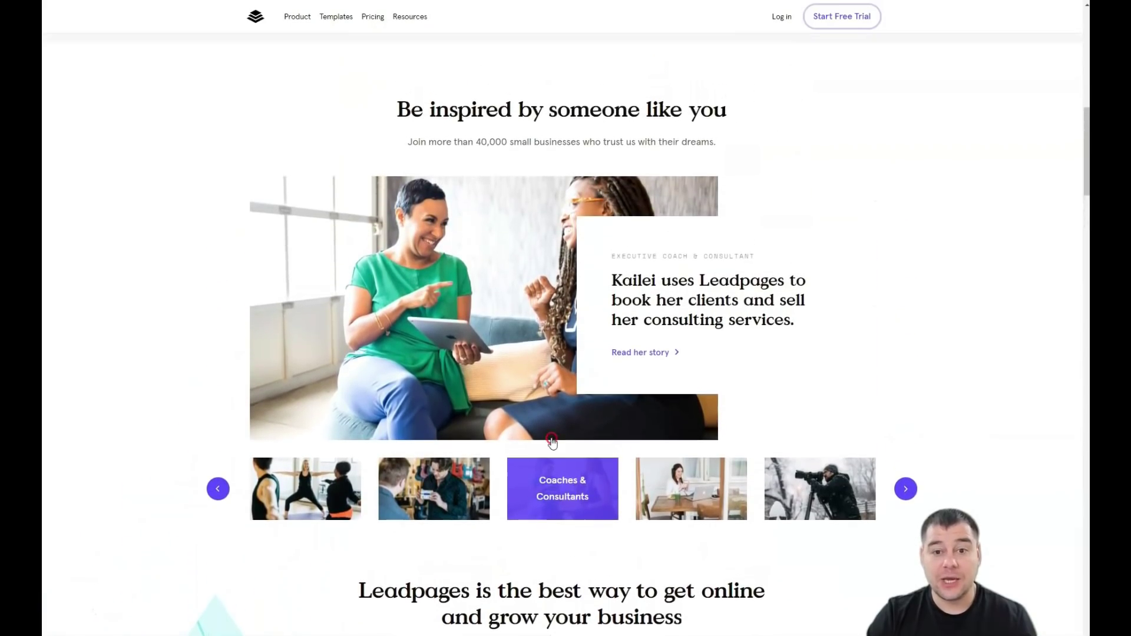
scroll(551, 417, up, 2)
scroll(551, 417, down, 1)
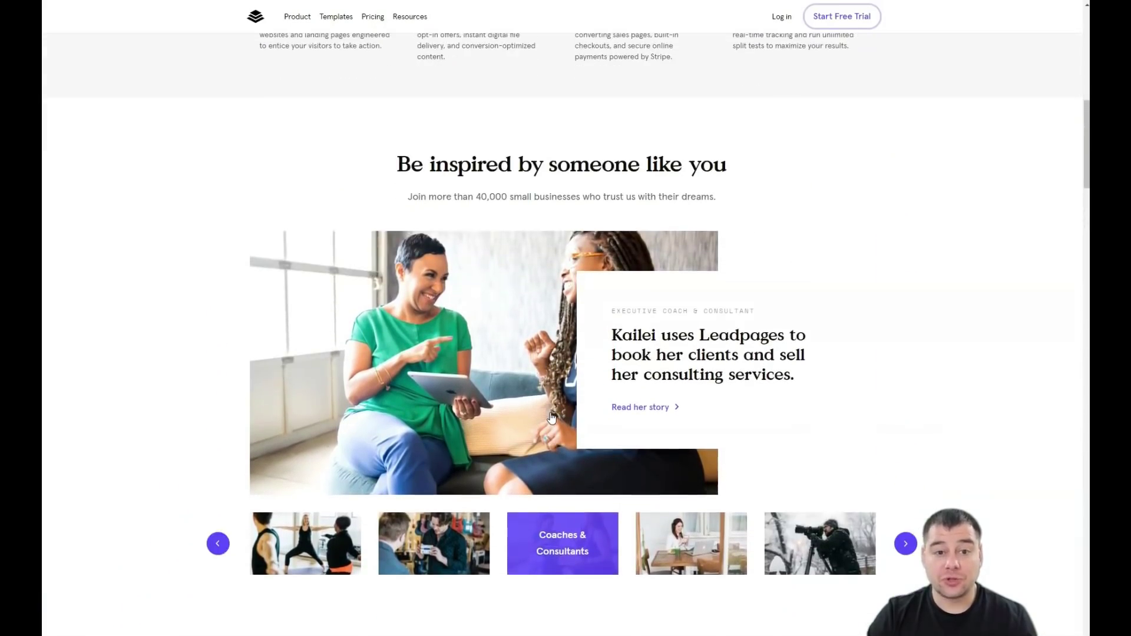
scroll(551, 417, up, 3)
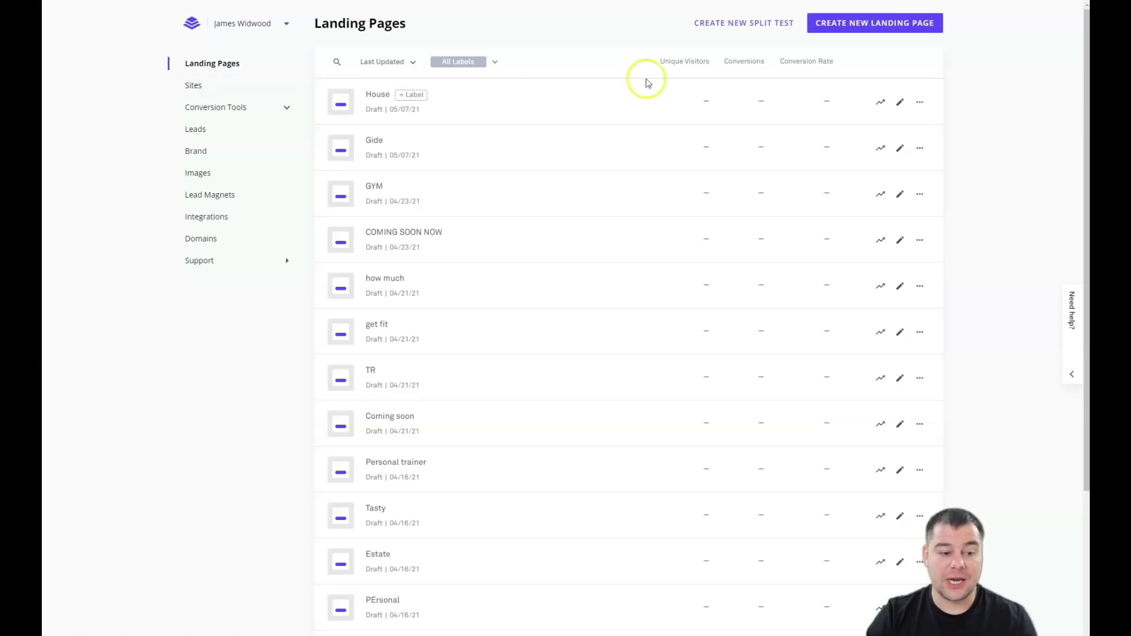
Create a new landing page and browse the templates sorted by conversion rate
click(858, 23)
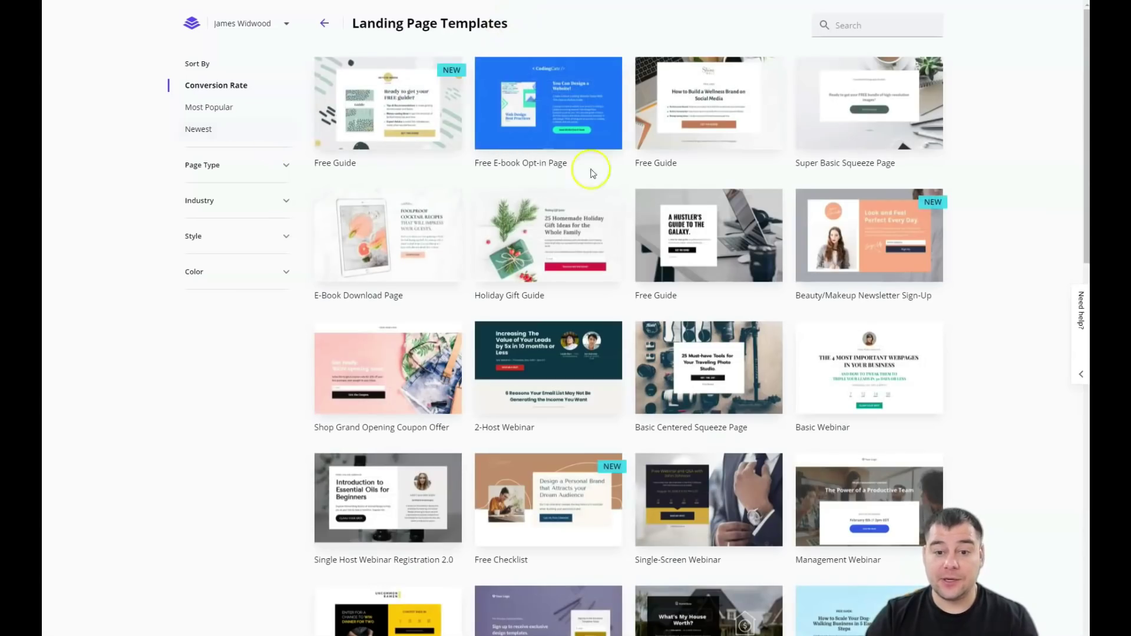
scroll(621, 291, down, 6)
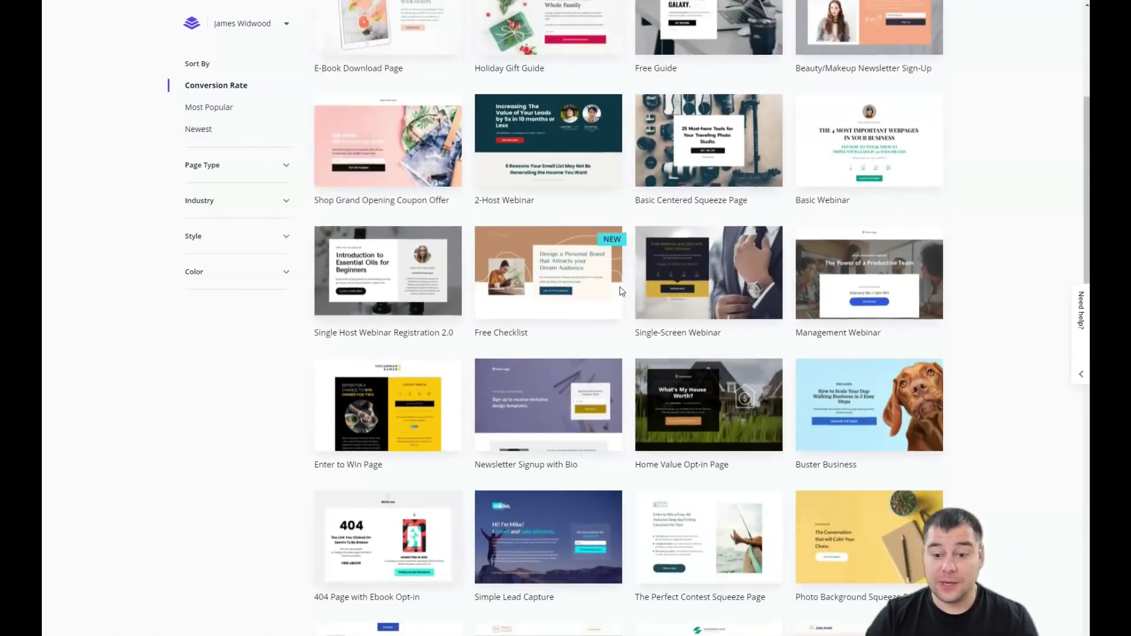
scroll(620, 291, down, 9)
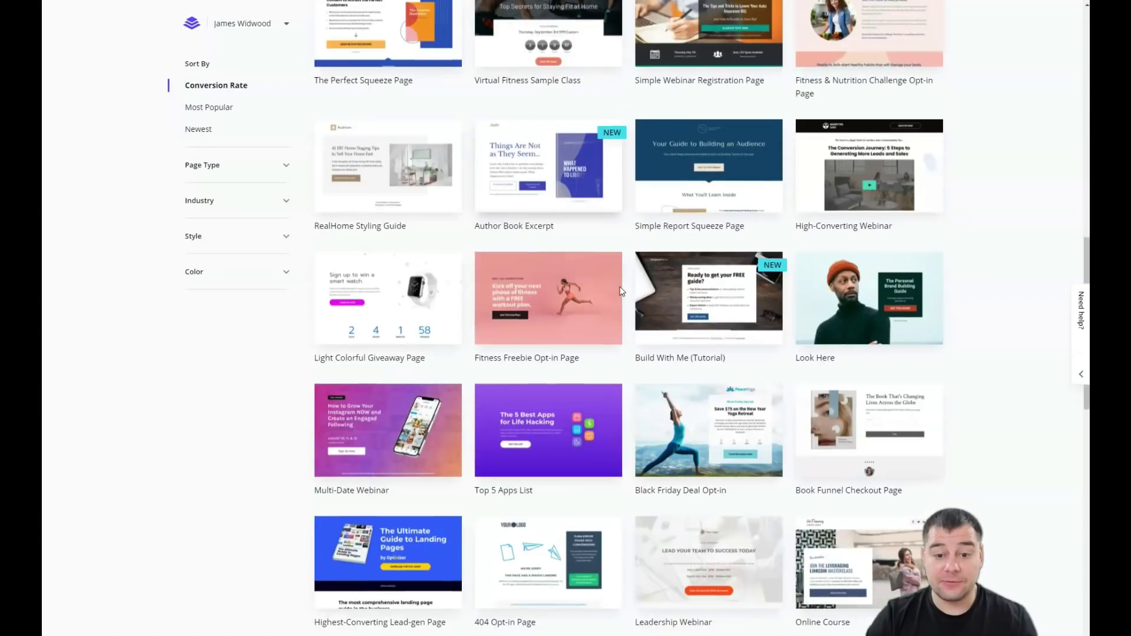
scroll(621, 291, down, 8)
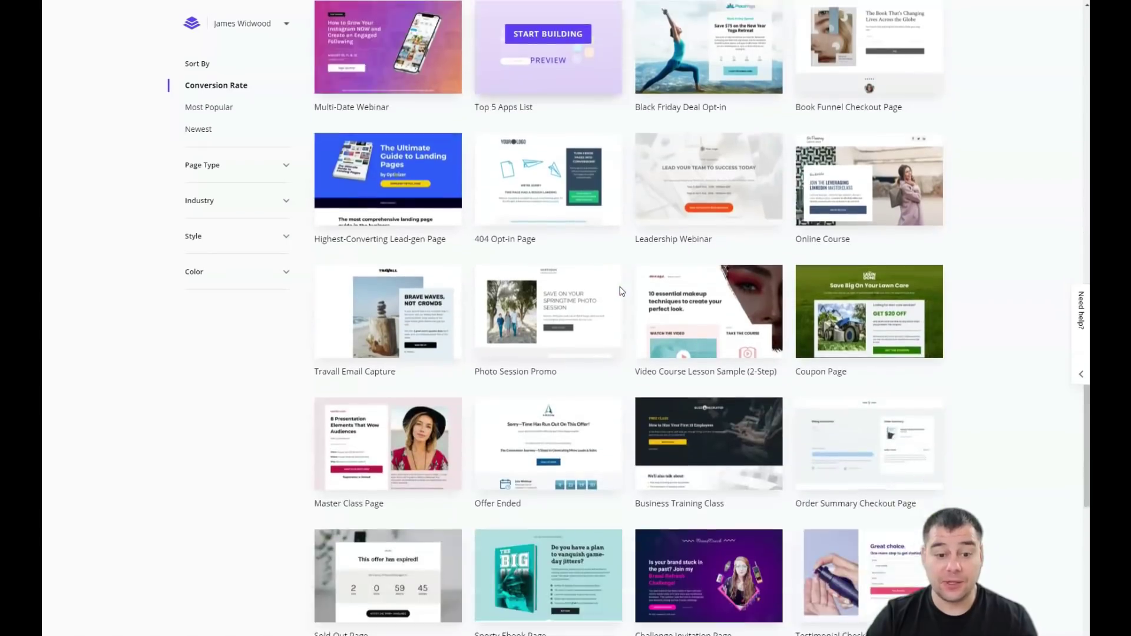
scroll(619, 290, down, 2)
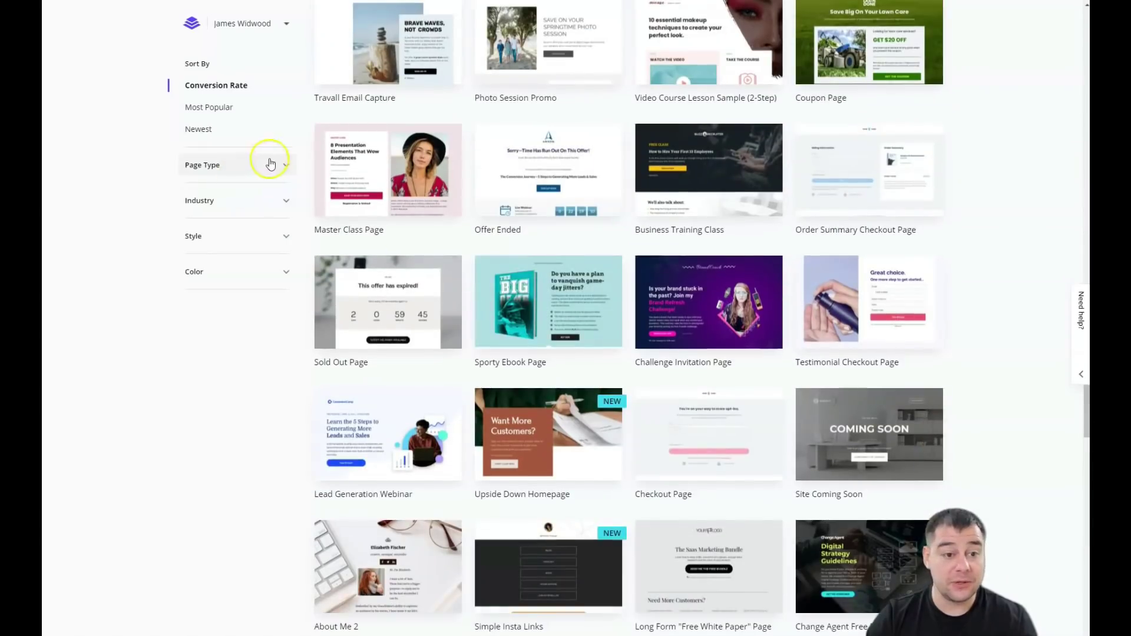
click(287, 169)
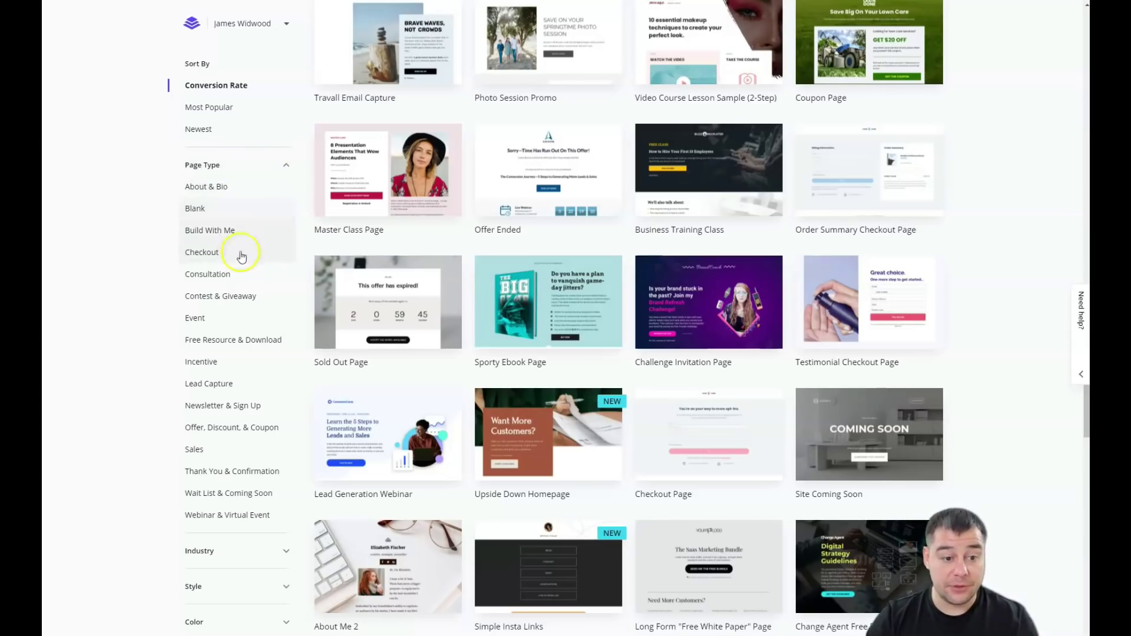
click(278, 168)
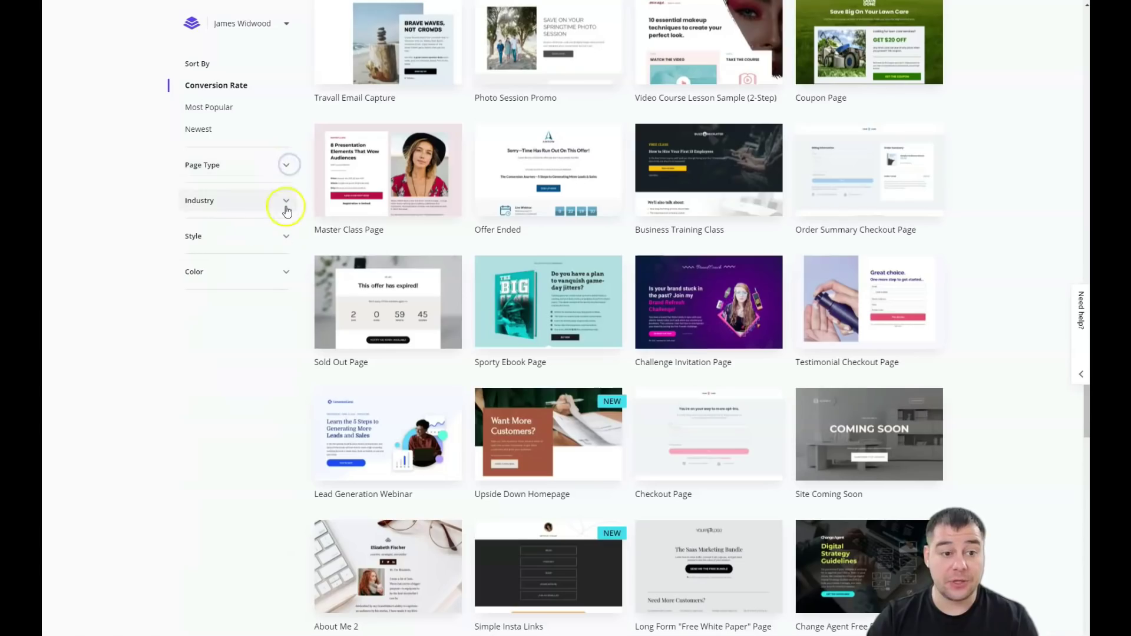
click(285, 201)
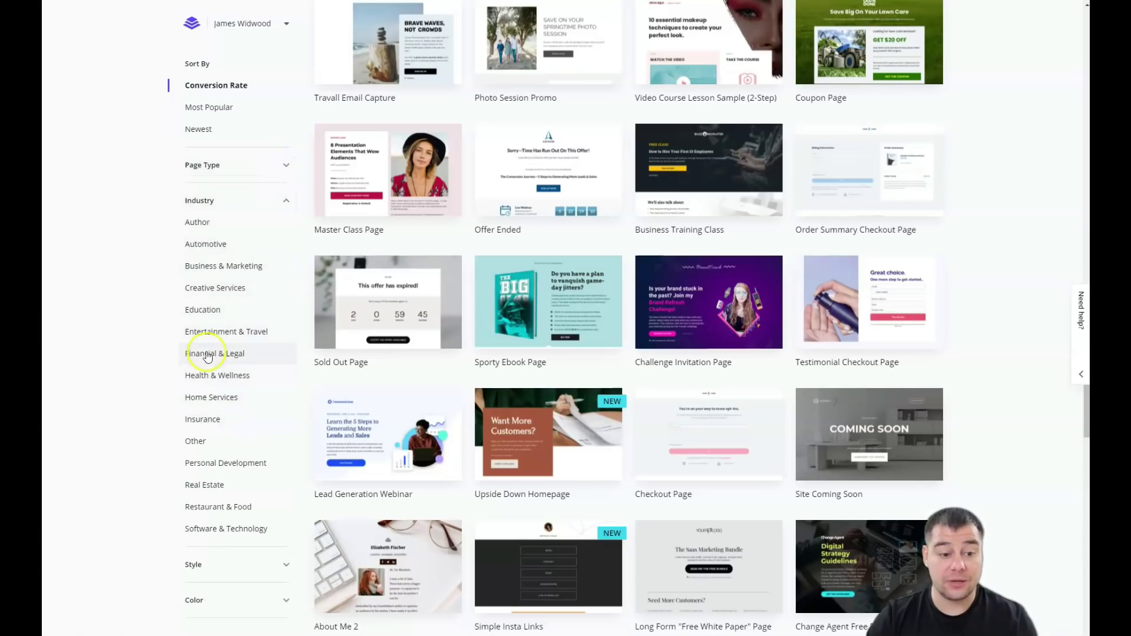
click(285, 200)
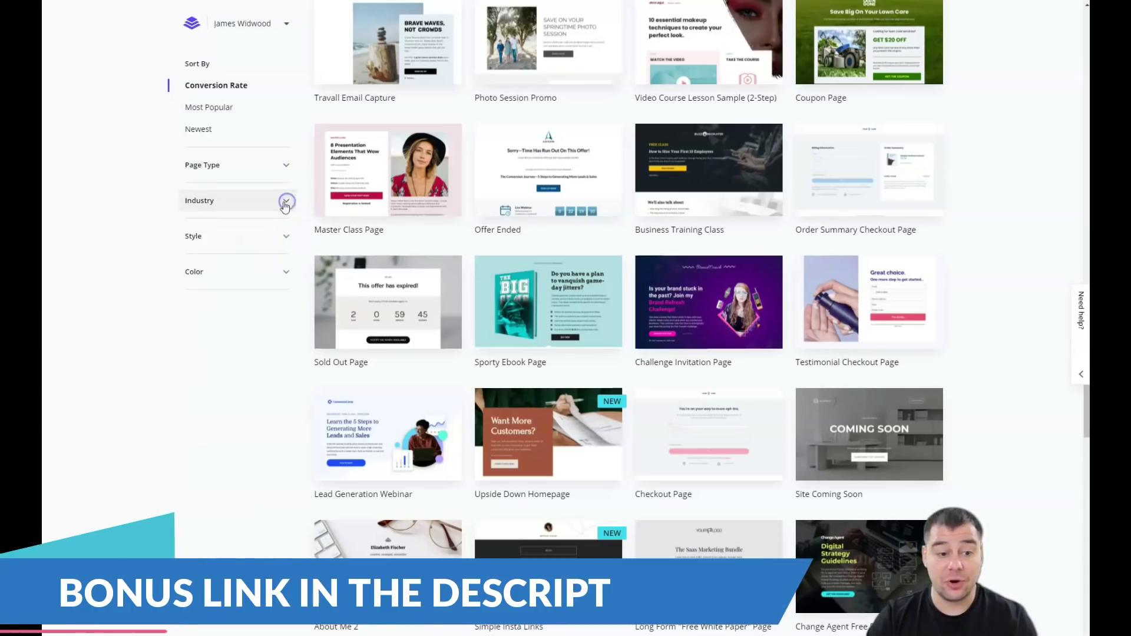
click(283, 237)
click(289, 240)
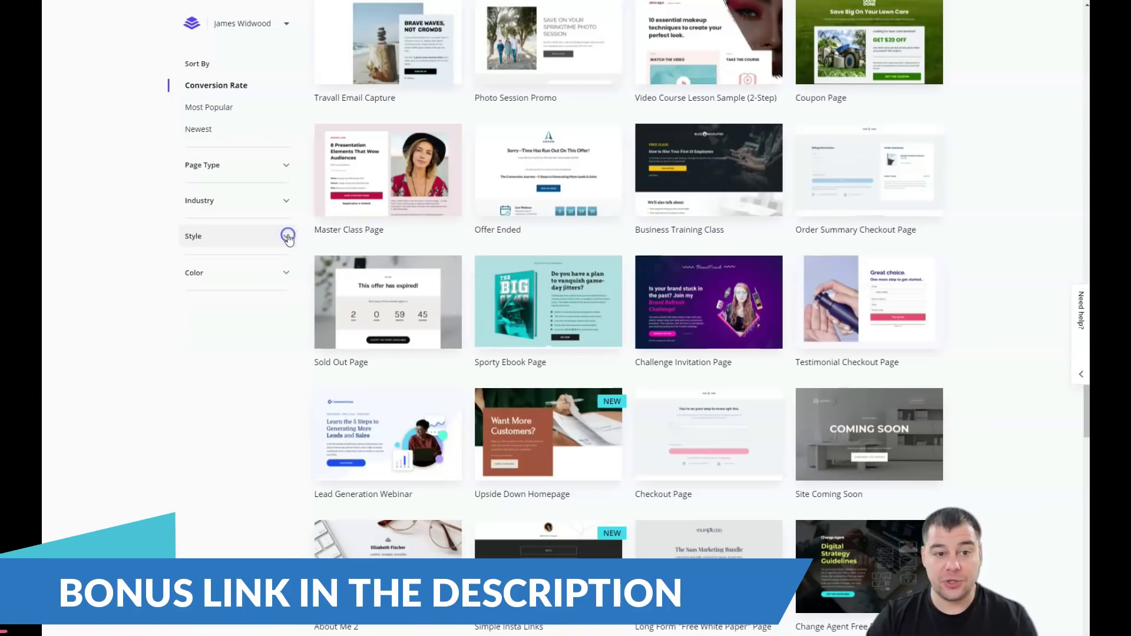
Find the Fitness Freebie Opt-in Page template and start building from it
scroll(612, 388, down, 1)
scroll(611, 387, up, 8)
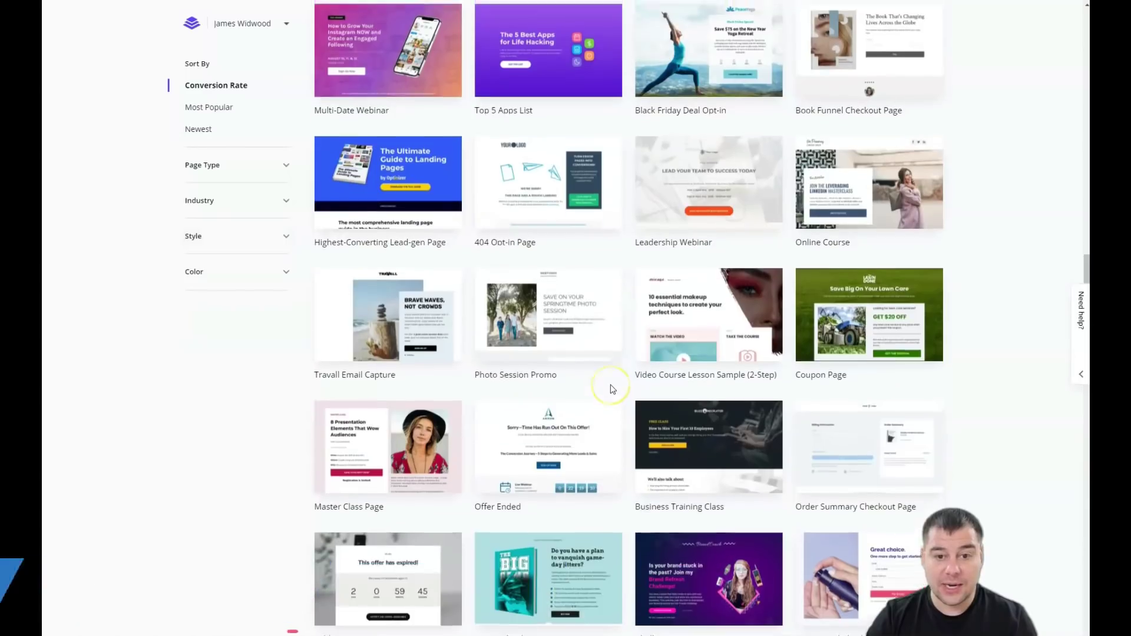
scroll(611, 388, down, 3)
scroll(611, 388, up, 3)
scroll(611, 389, up, 7)
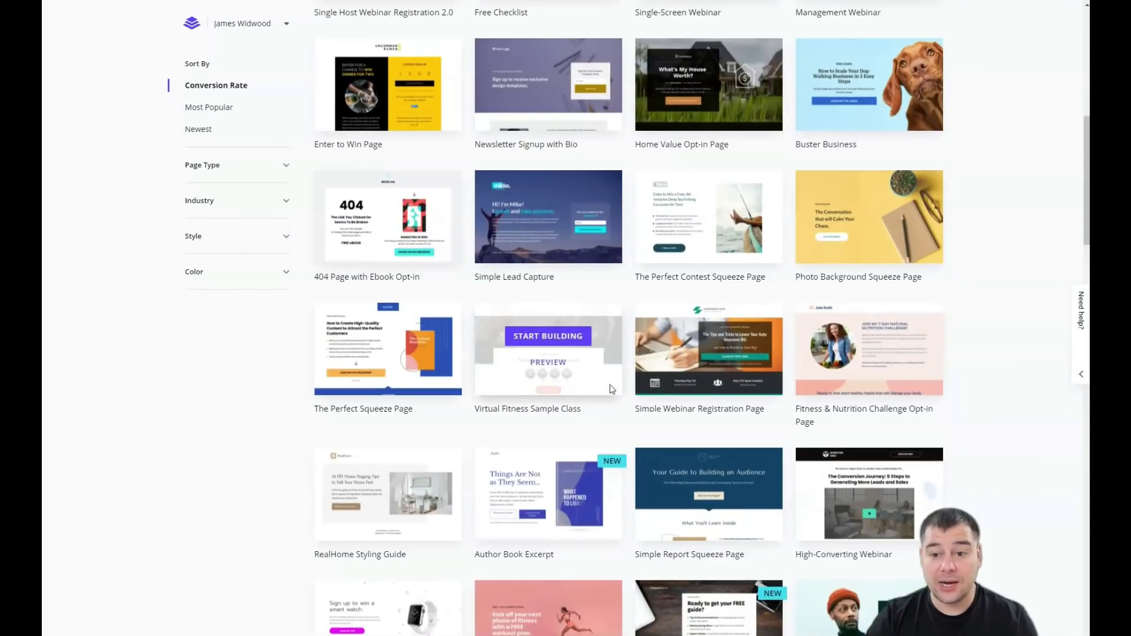
scroll(609, 388, up, 5)
scroll(608, 390, up, 4)
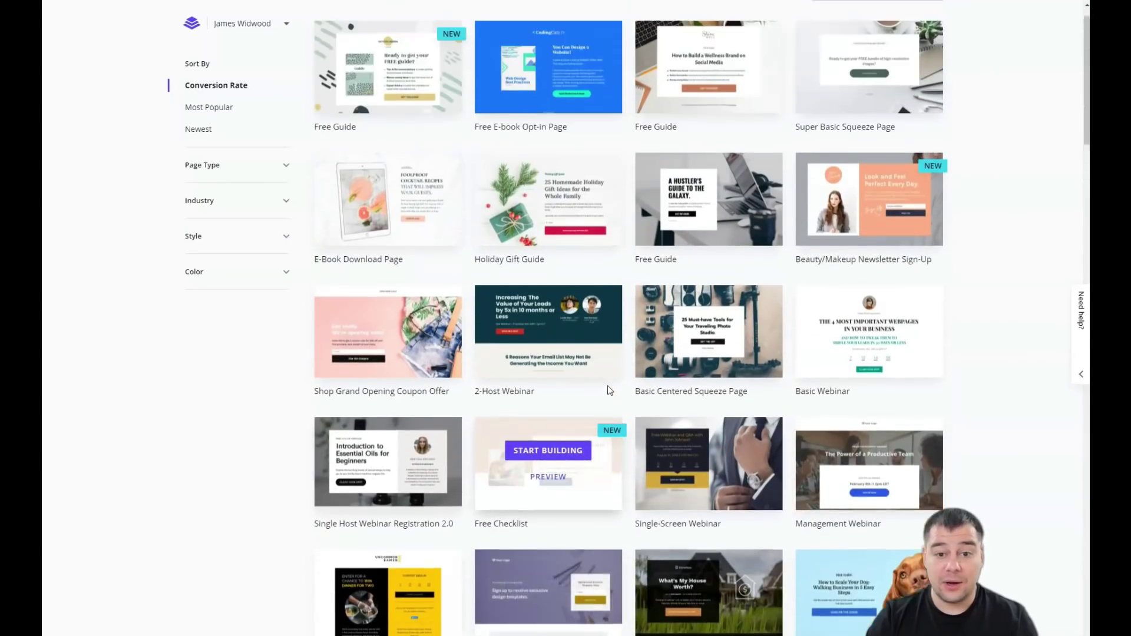
scroll(608, 390, down, 10)
scroll(608, 389, down, 4)
mouse_move(551, 206)
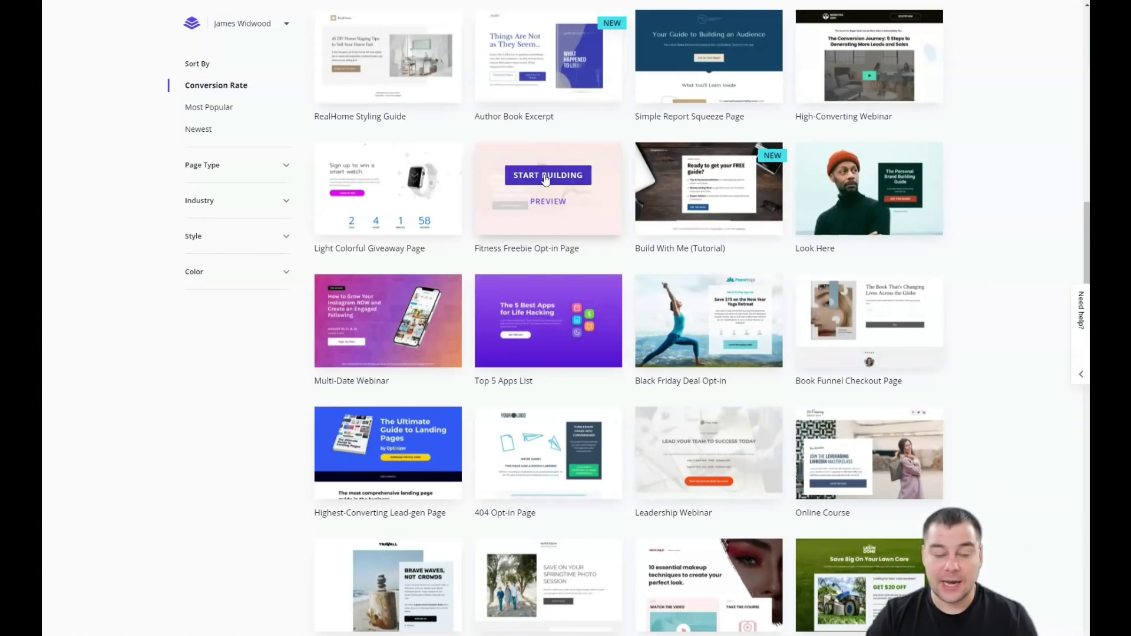
click(545, 176)
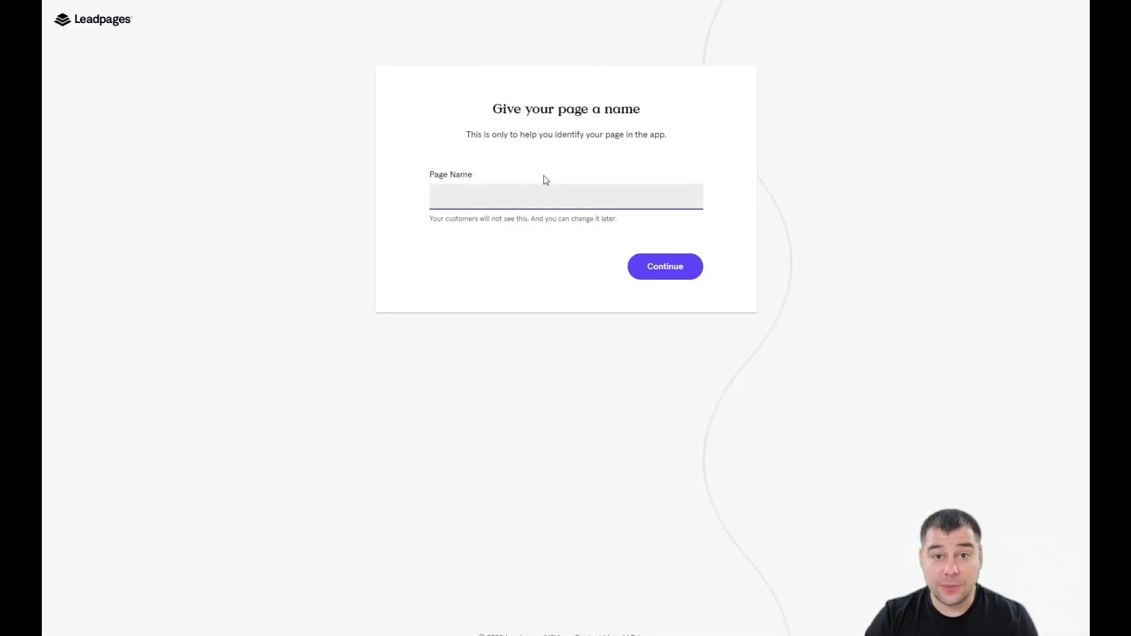
Name the page TRX and continue into the editor
text(TRX)
click(661, 272)
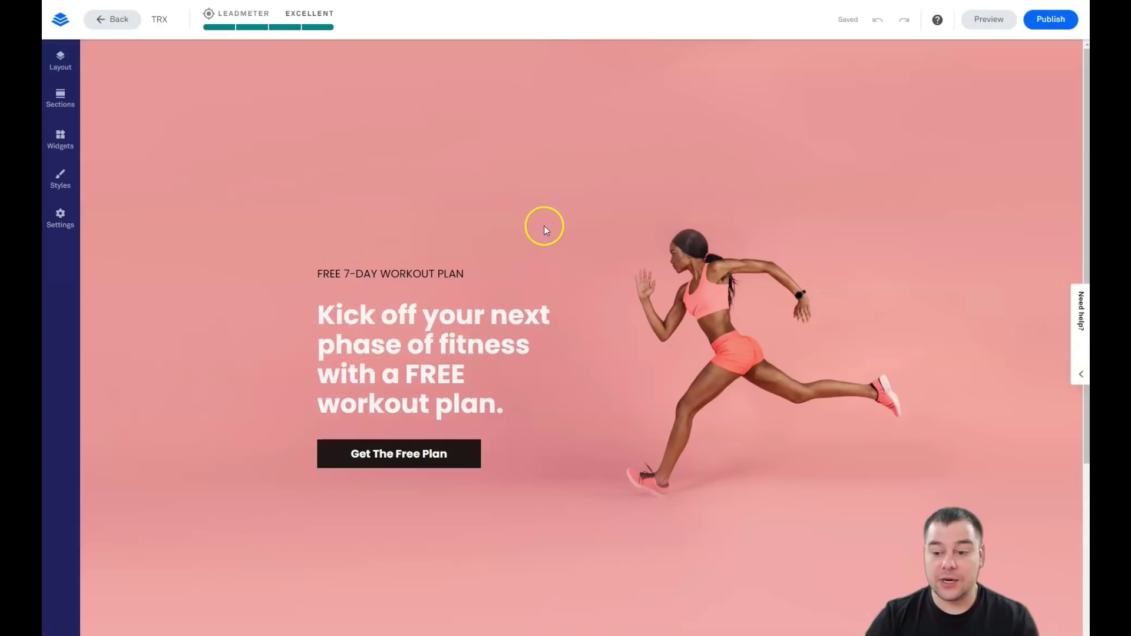
scroll(603, 249, down, 5)
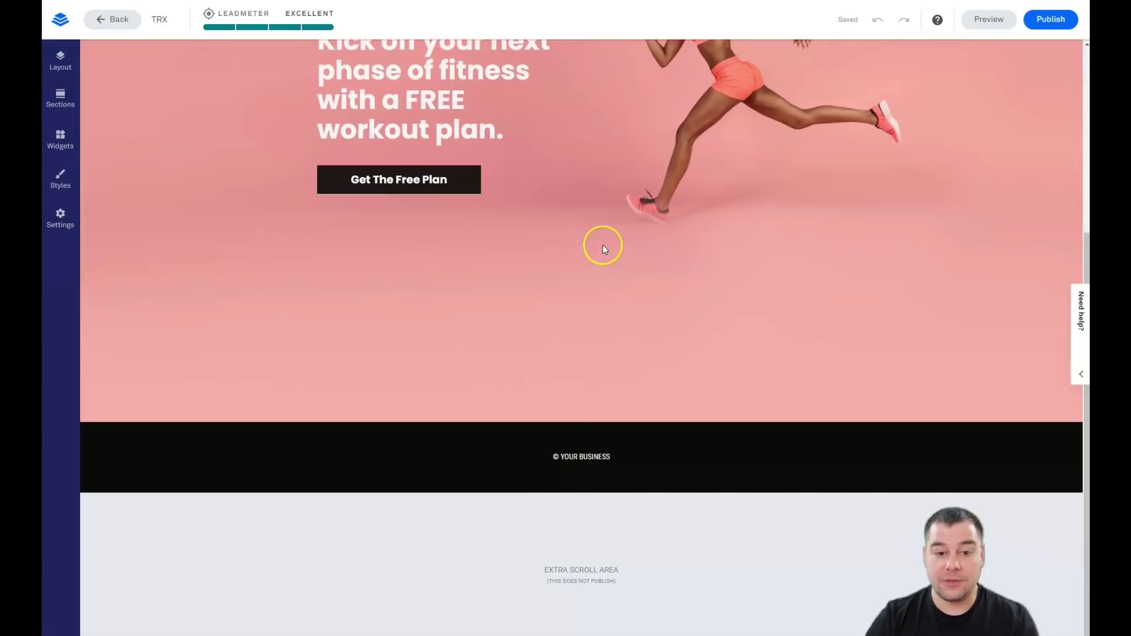
scroll(603, 245, up, 5)
scroll(517, 214, down, 5)
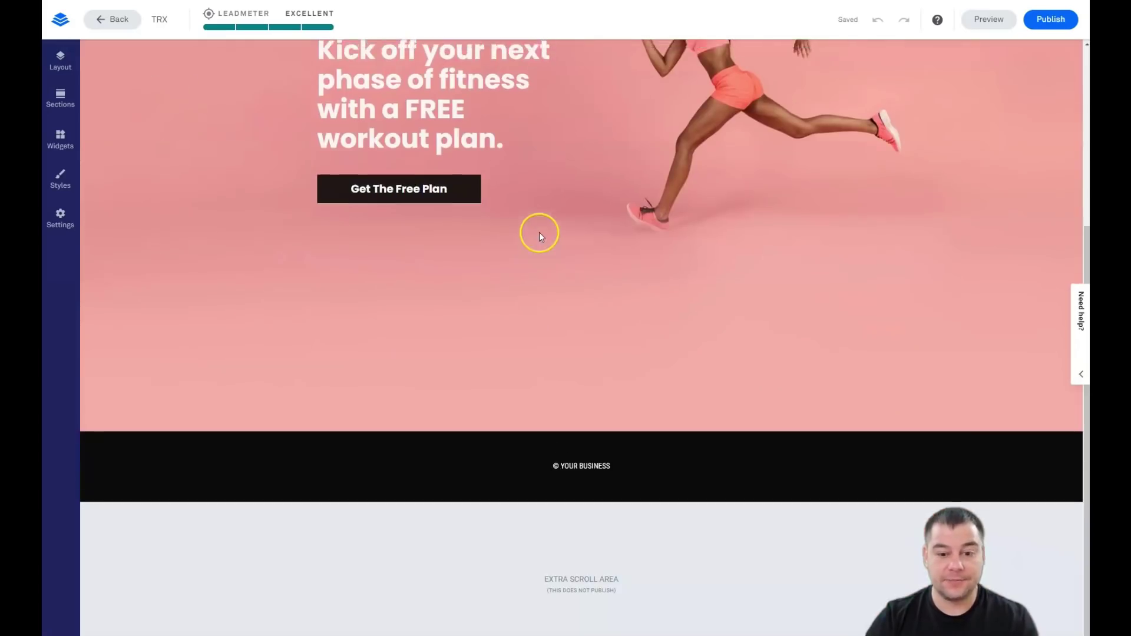
scroll(533, 239, up, 5)
scroll(492, 218, down, 4)
scroll(495, 196, up, 4)
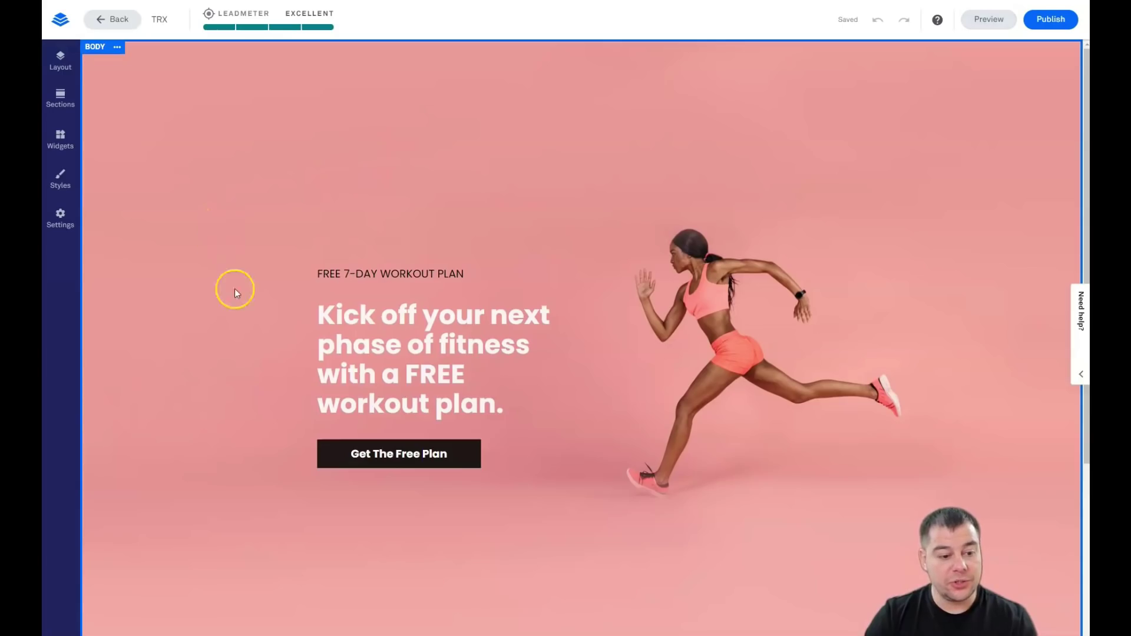
scroll(259, 335, down, 3)
scroll(259, 334, up, 3)
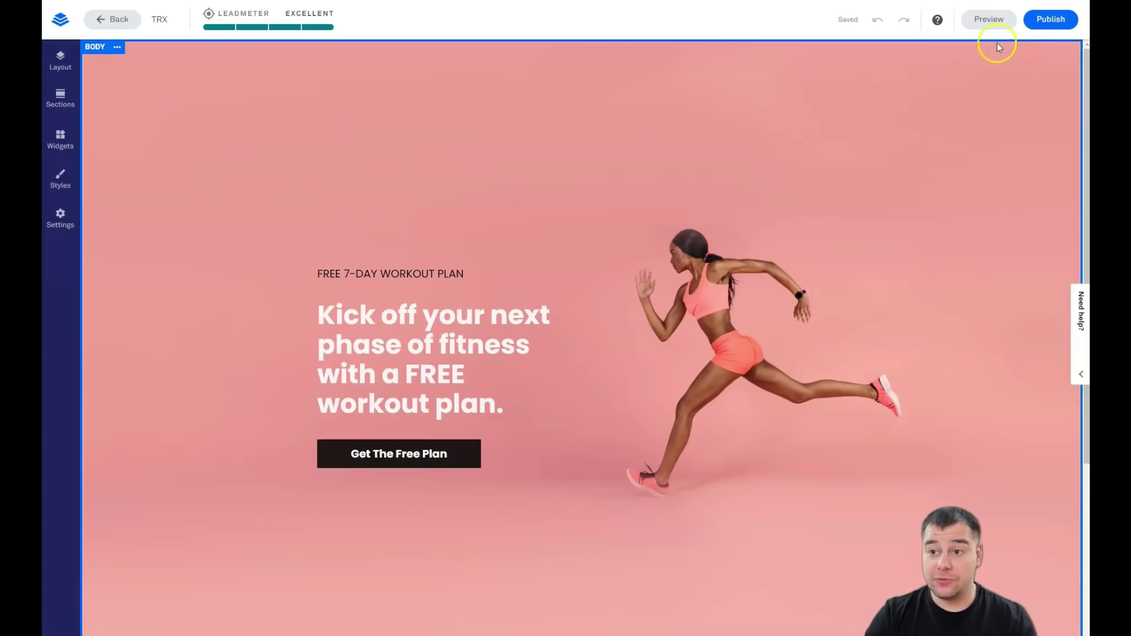
click(140, 190)
scroll(190, 196, down, 1)
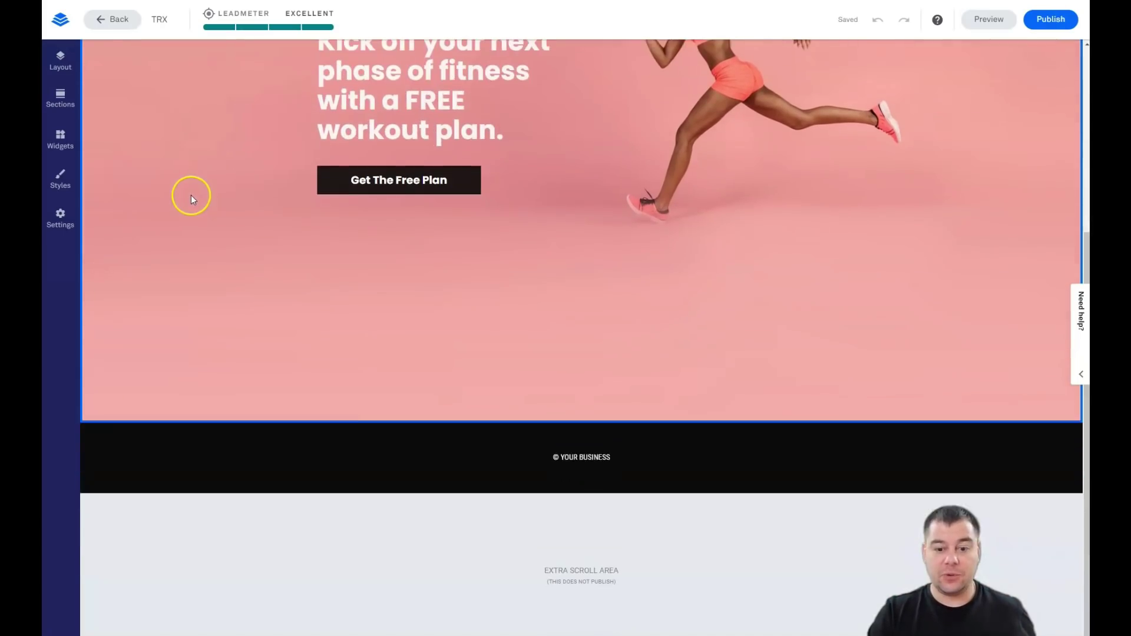
scroll(193, 191, up, 5)
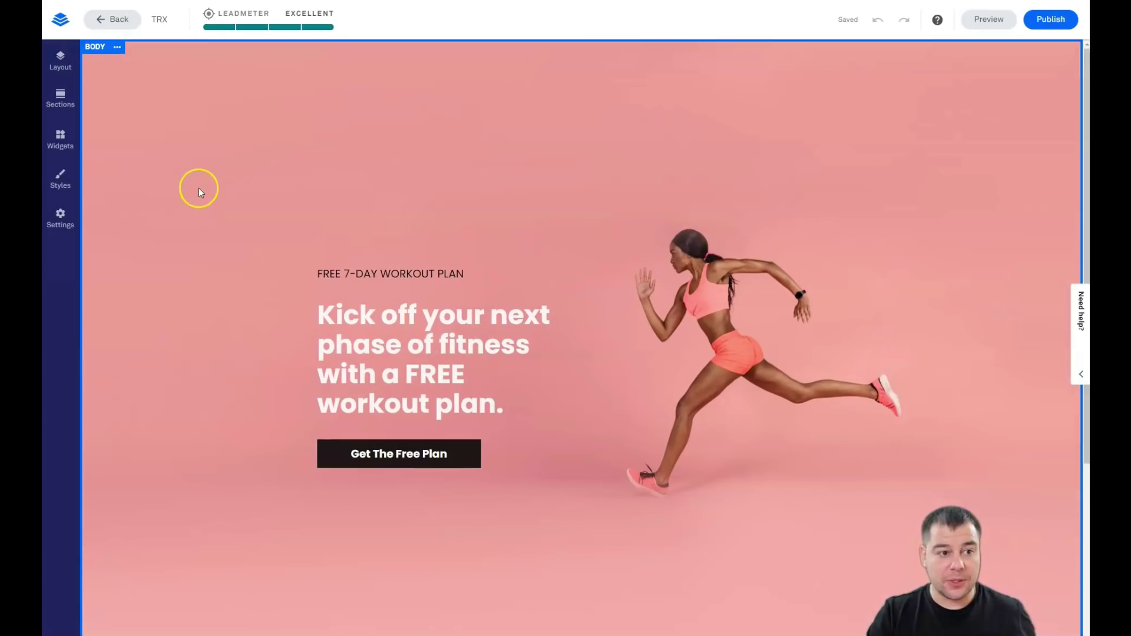
Add an About section and place a Call to Action section at the page top
click(61, 64)
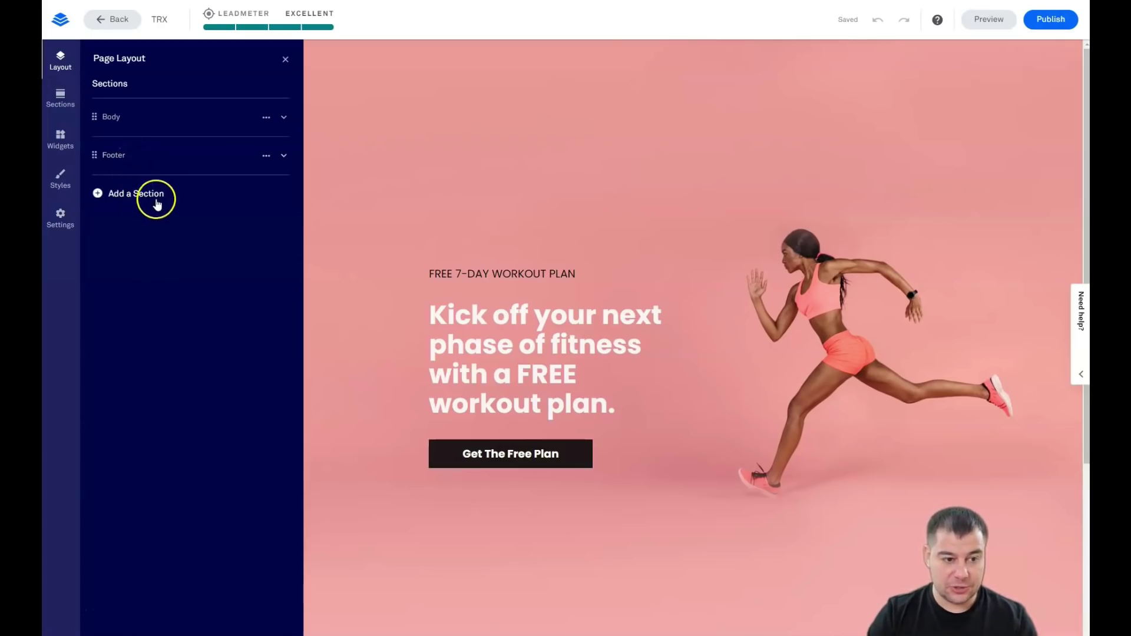
click(120, 197)
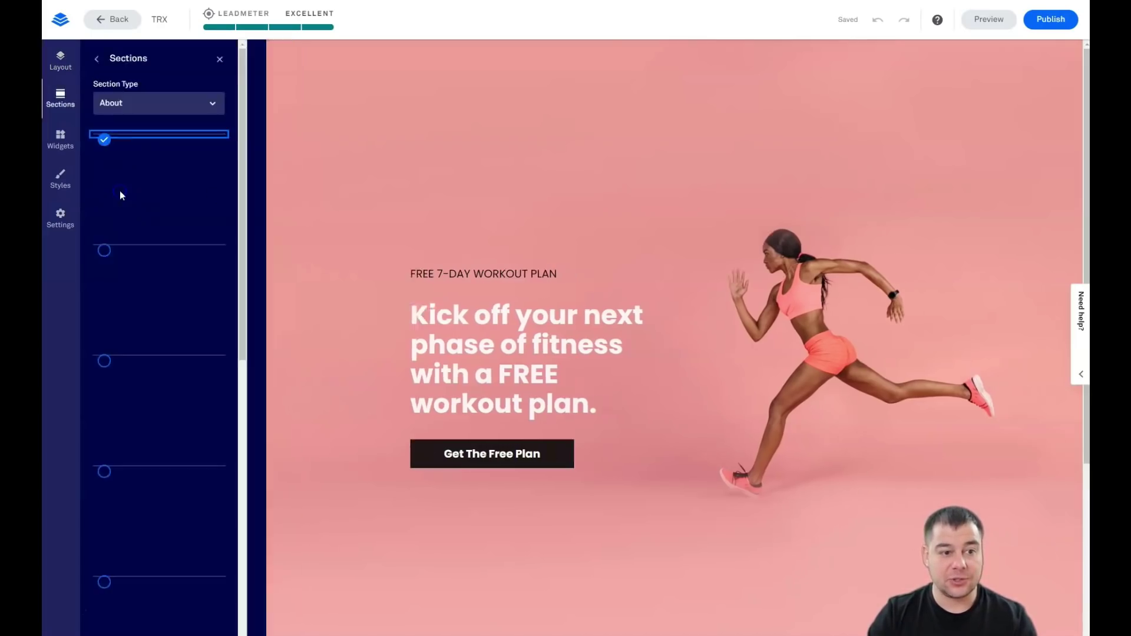
click(122, 196)
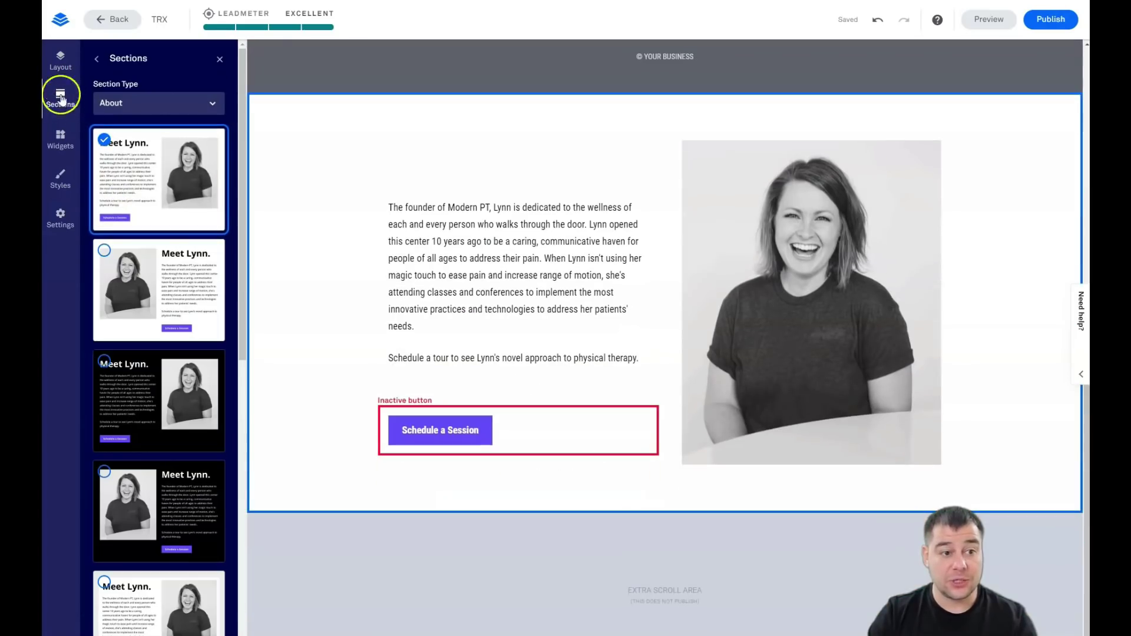
click(197, 105)
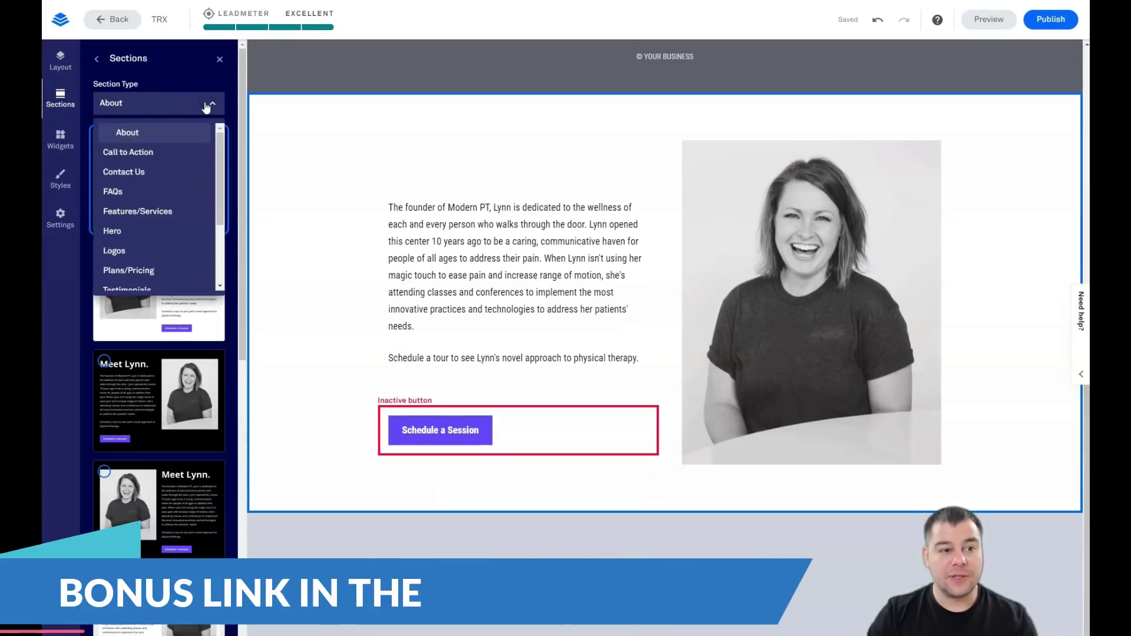
click(148, 153)
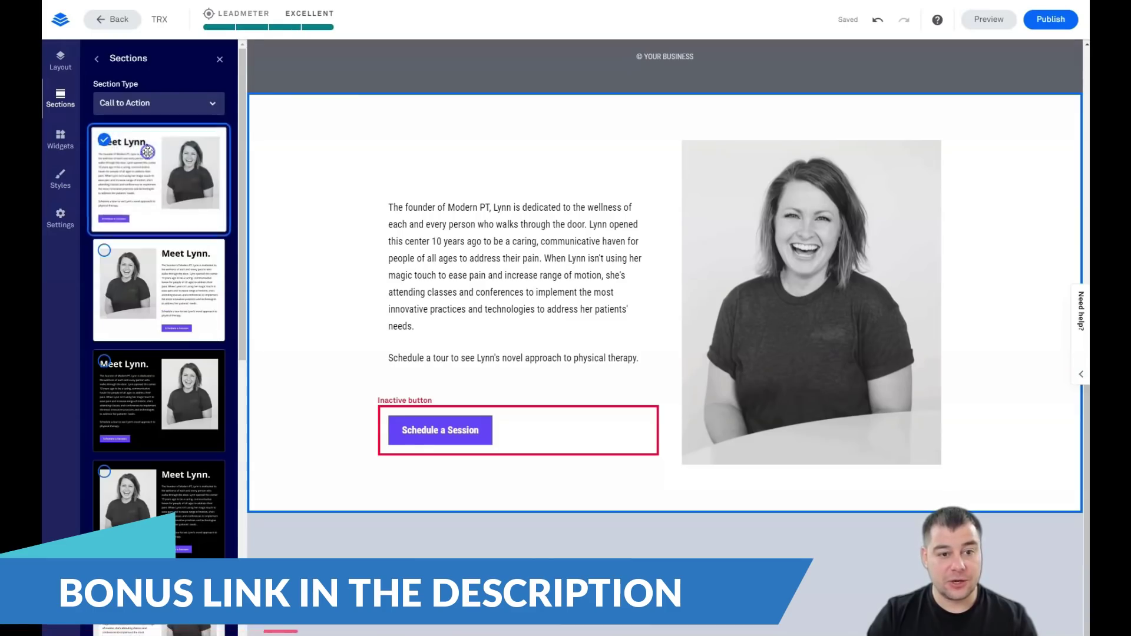
drag(198, 162, 701, 127)
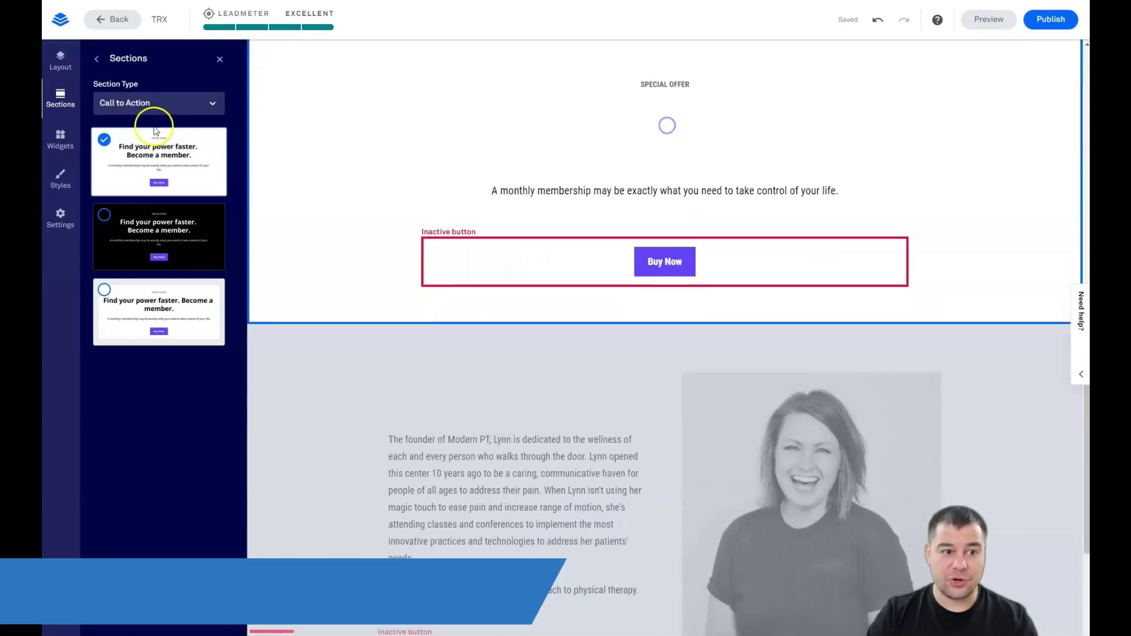
Place the first Logos strip section at the top of the page
click(211, 105)
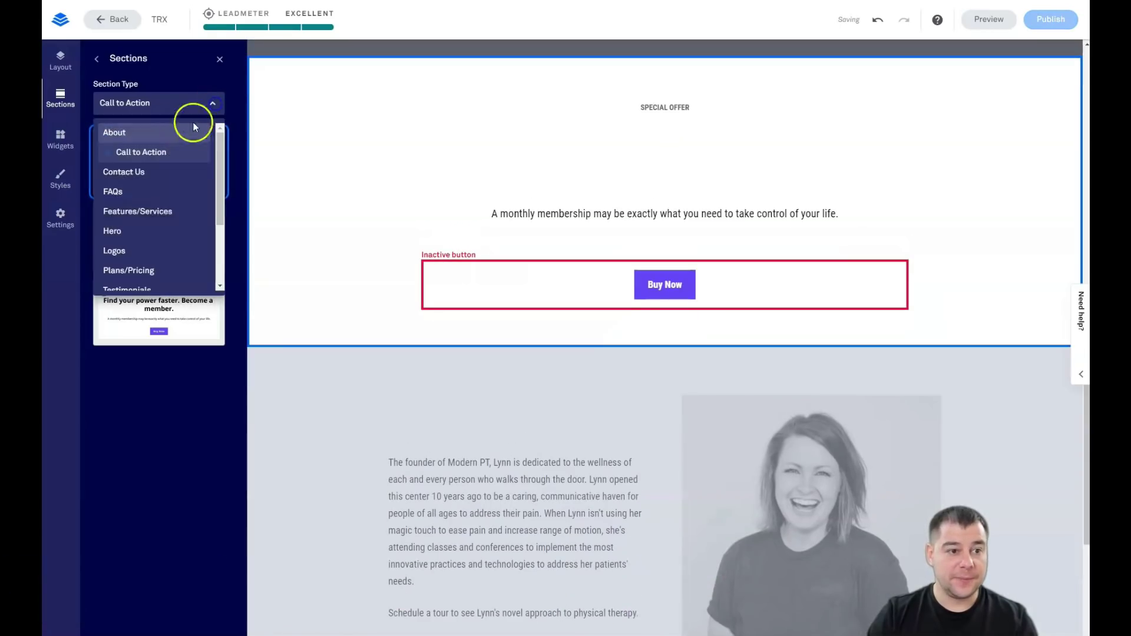
click(150, 231)
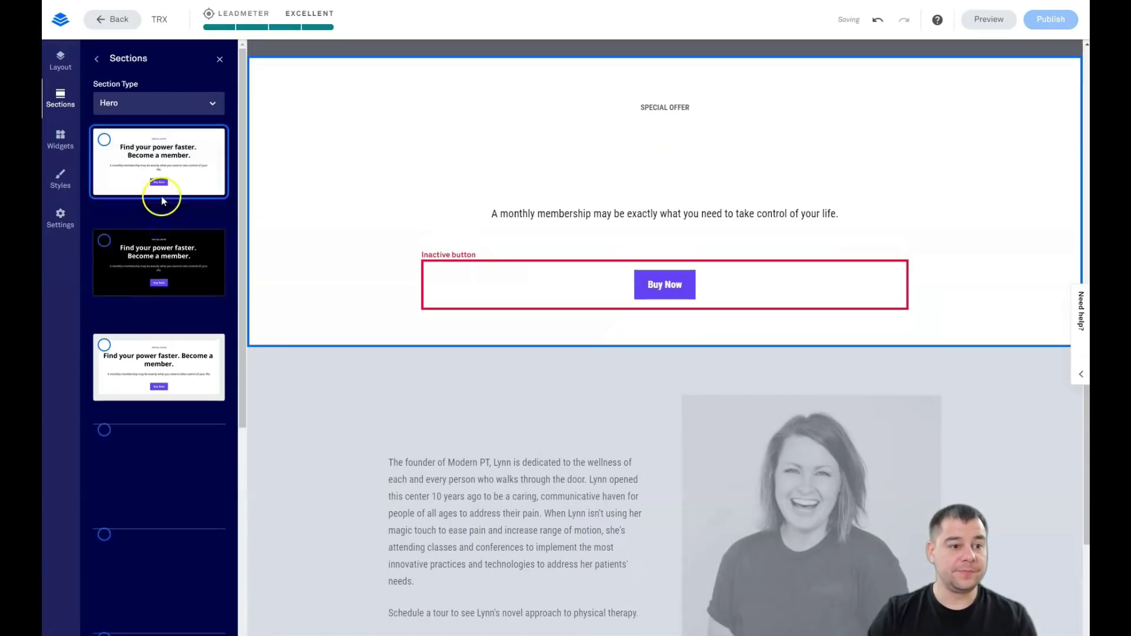
click(206, 103)
click(130, 252)
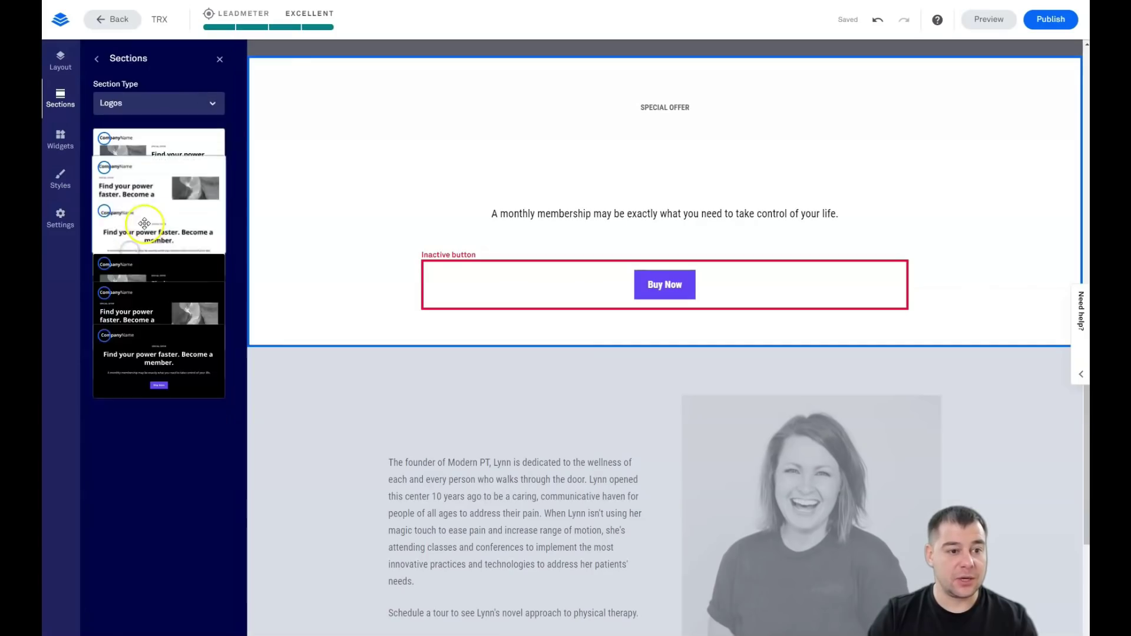
drag(140, 141, 626, 88)
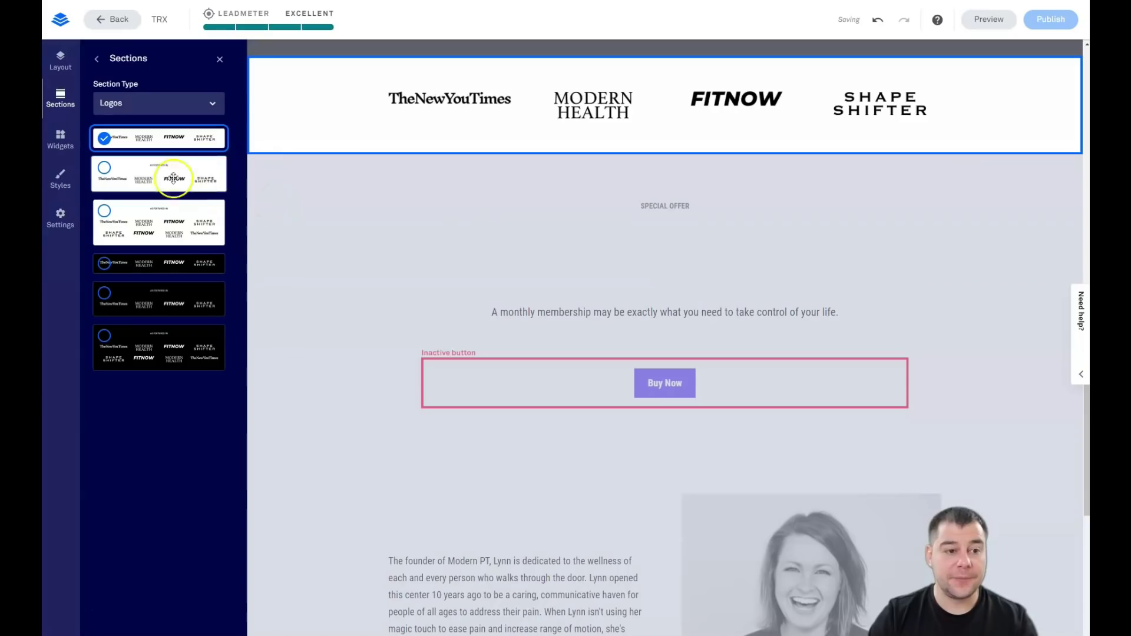
Insert a Blank section with one wide row over four columns above the logos
click(215, 103)
scroll(164, 229, down, 3)
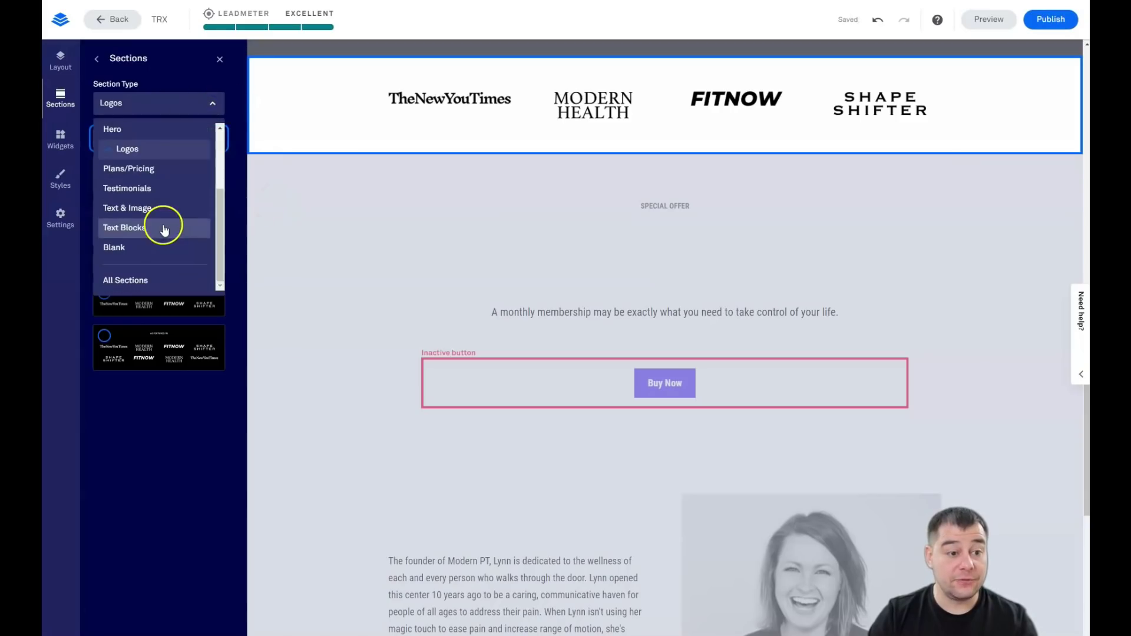
click(121, 248)
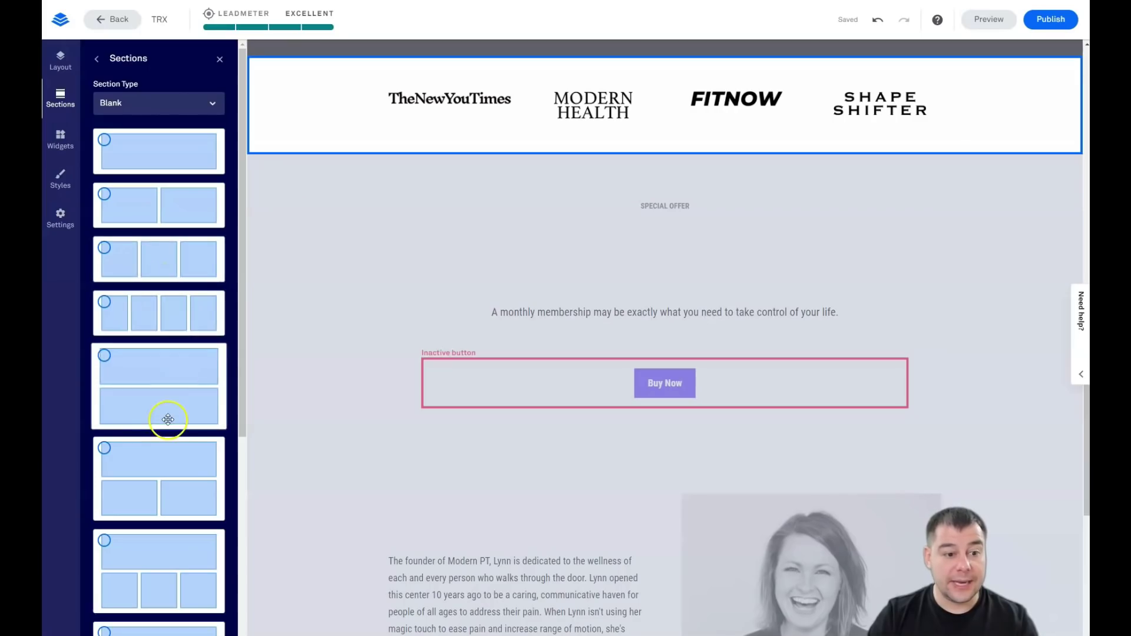
scroll(158, 422, down, 5)
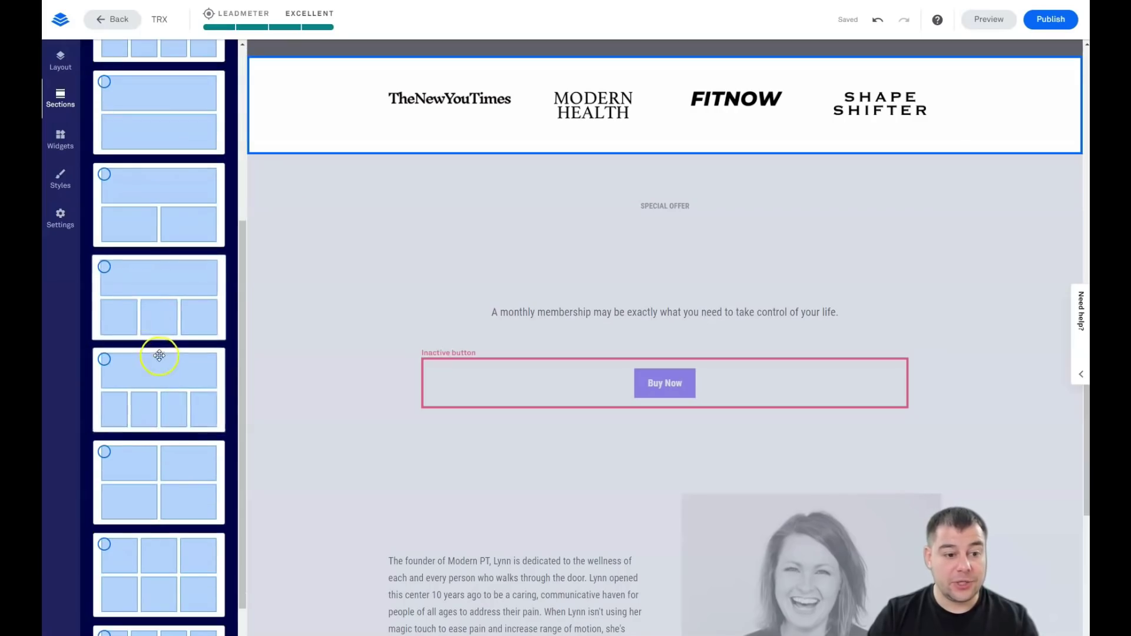
scroll(155, 347, down, 1)
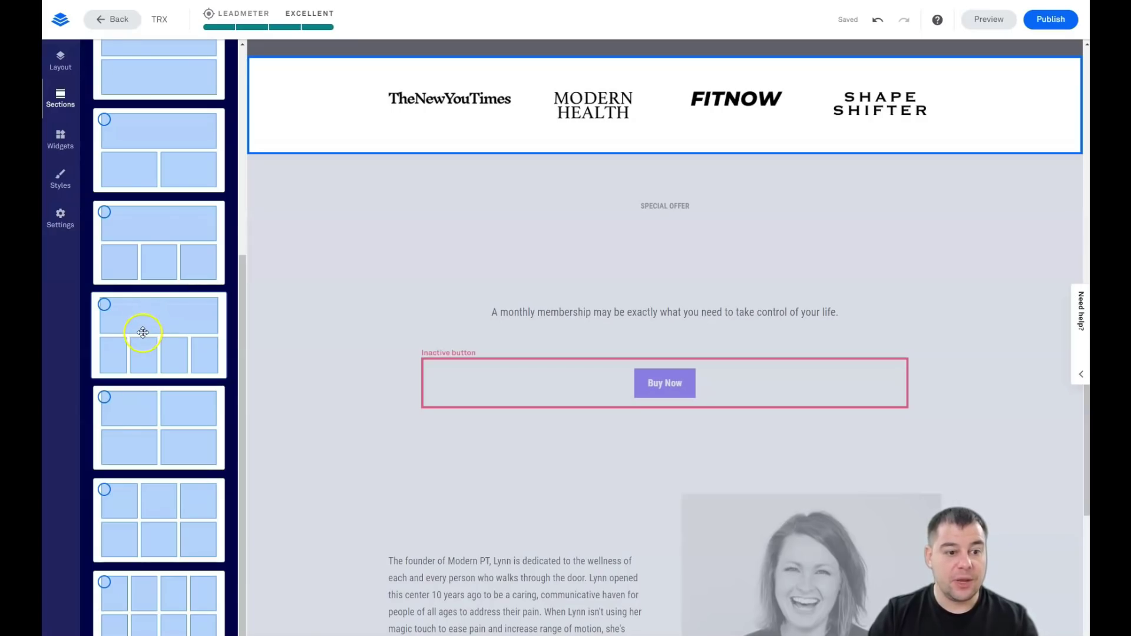
scroll(147, 328, down, 1)
scroll(150, 321, up, 1)
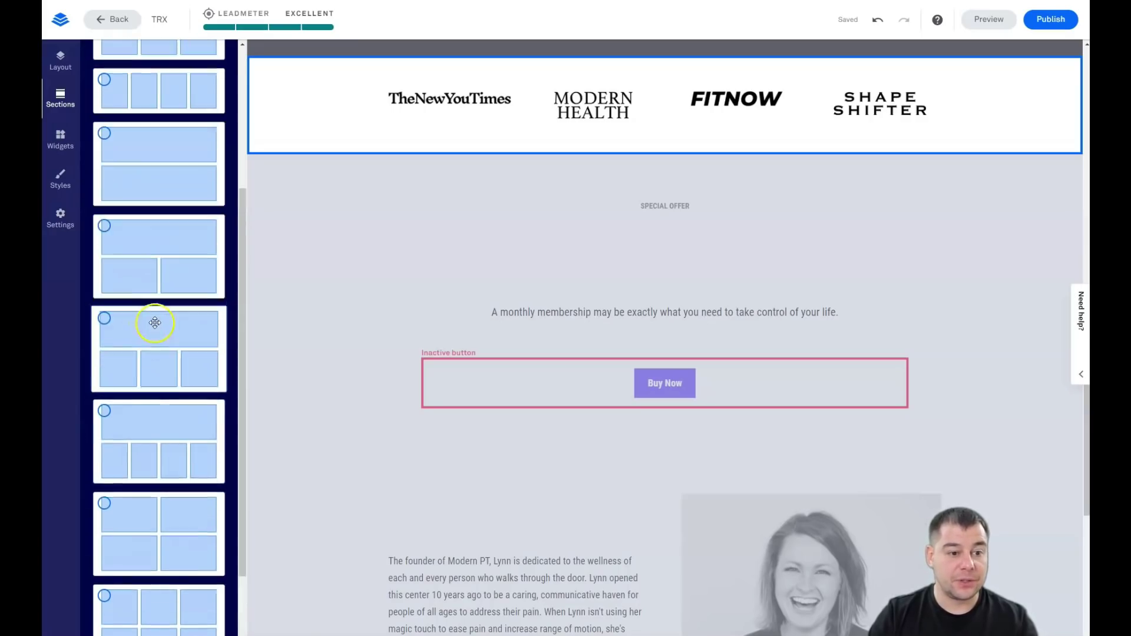
drag(135, 330, 664, 89)
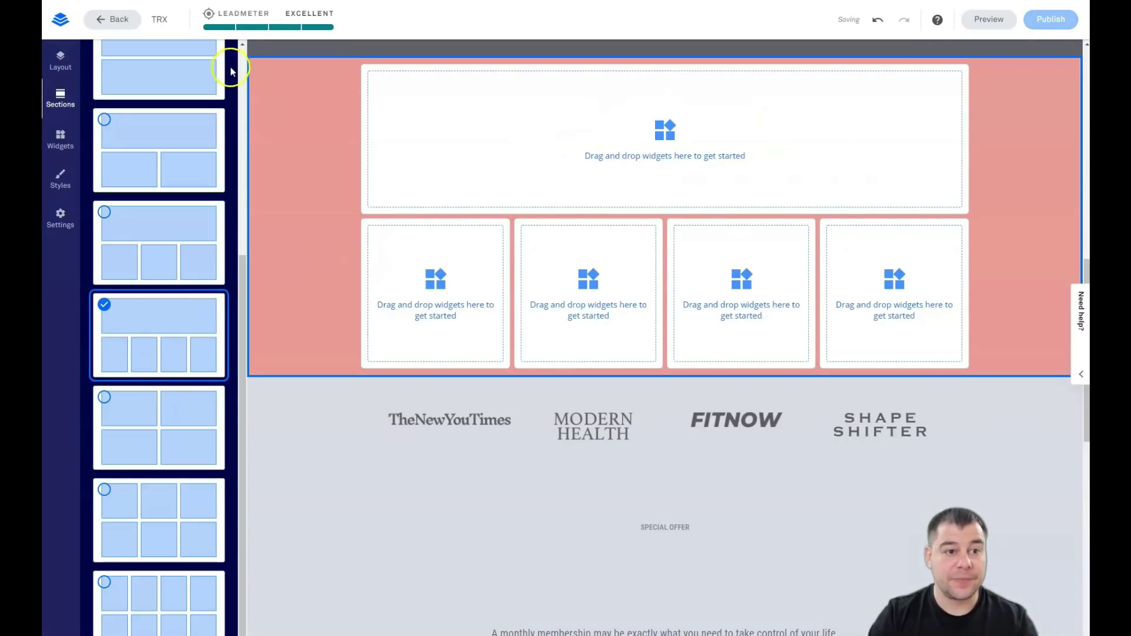
Close the section templates, review the page, and show the Page Layout section order
scroll(246, 291, up, 5)
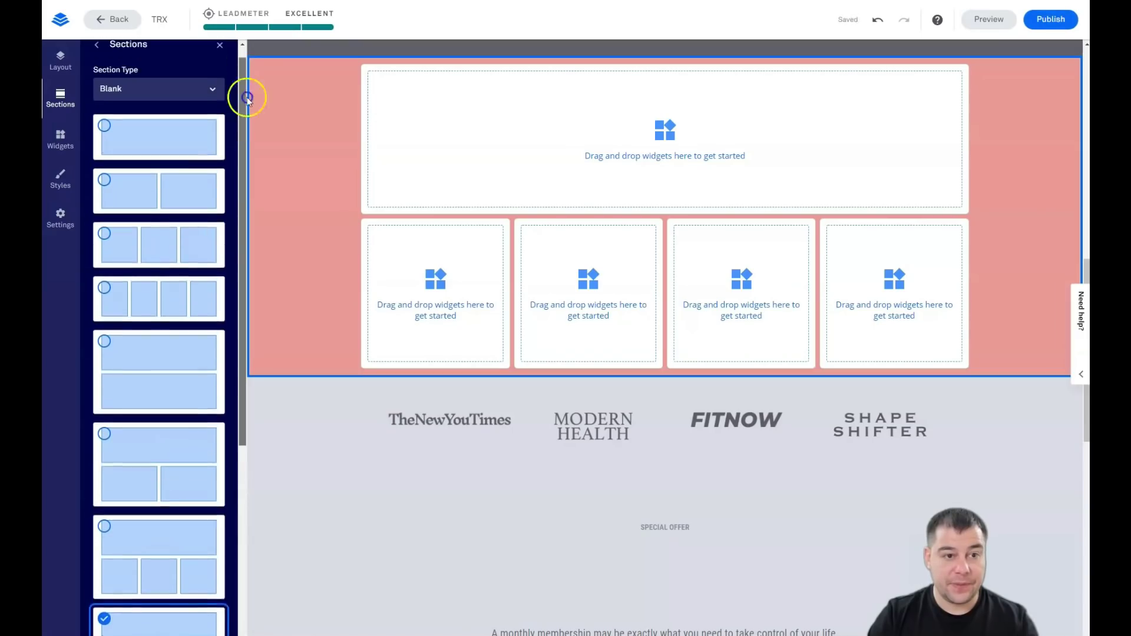
click(226, 60)
scroll(599, 450, up, 10)
scroll(599, 450, down, 15)
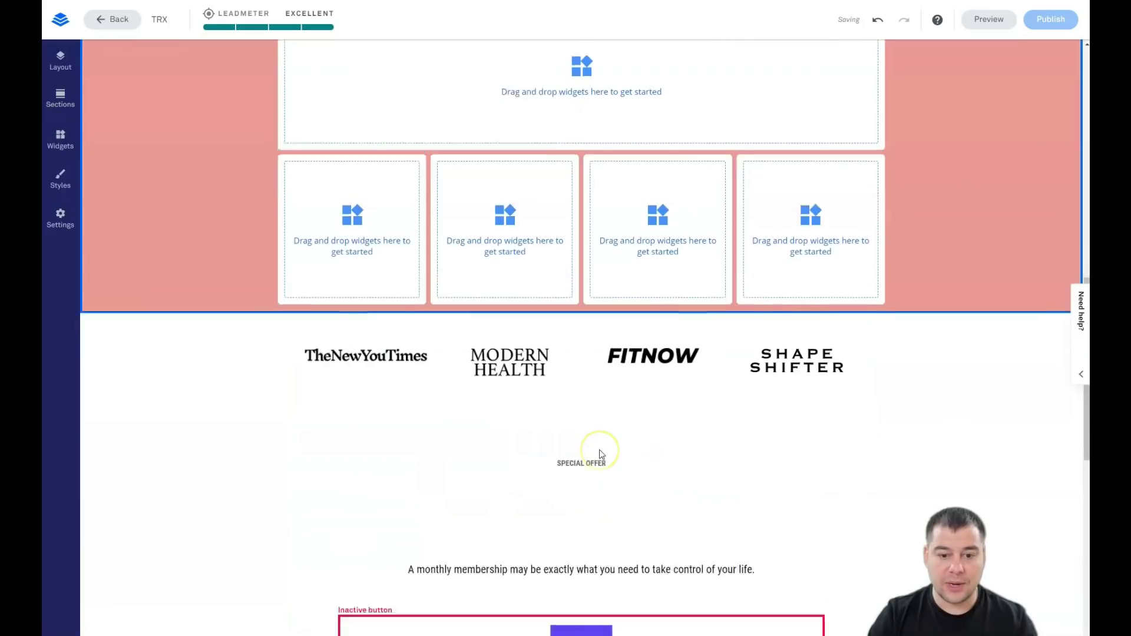
scroll(599, 450, down, 3)
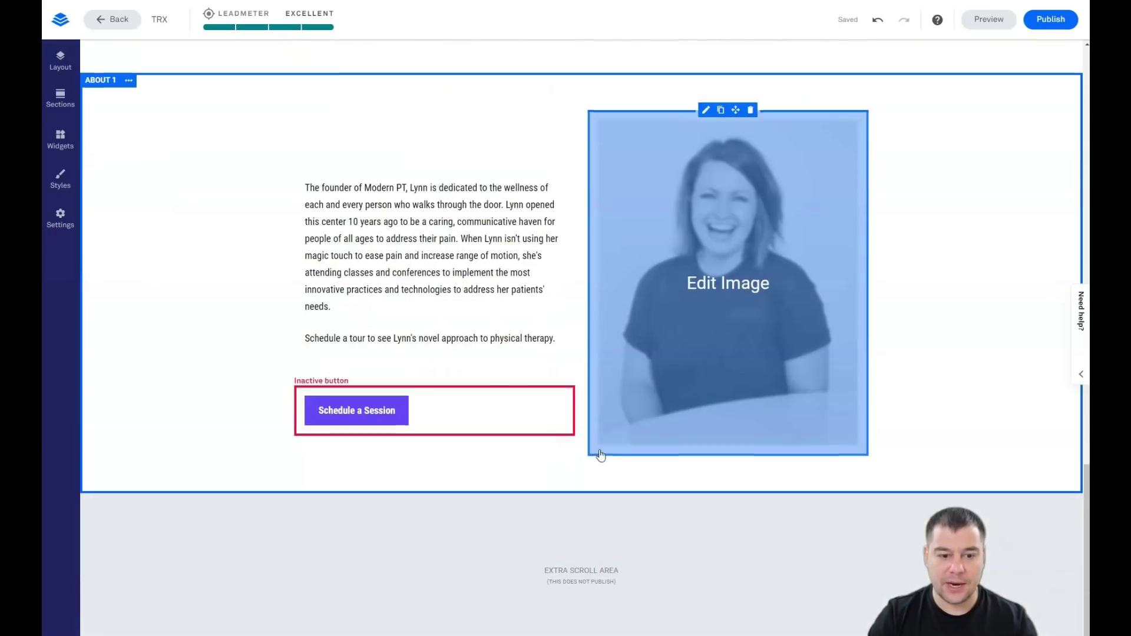
scroll(600, 455, up, 10)
scroll(600, 453, down, 8)
scroll(593, 449, up, 15)
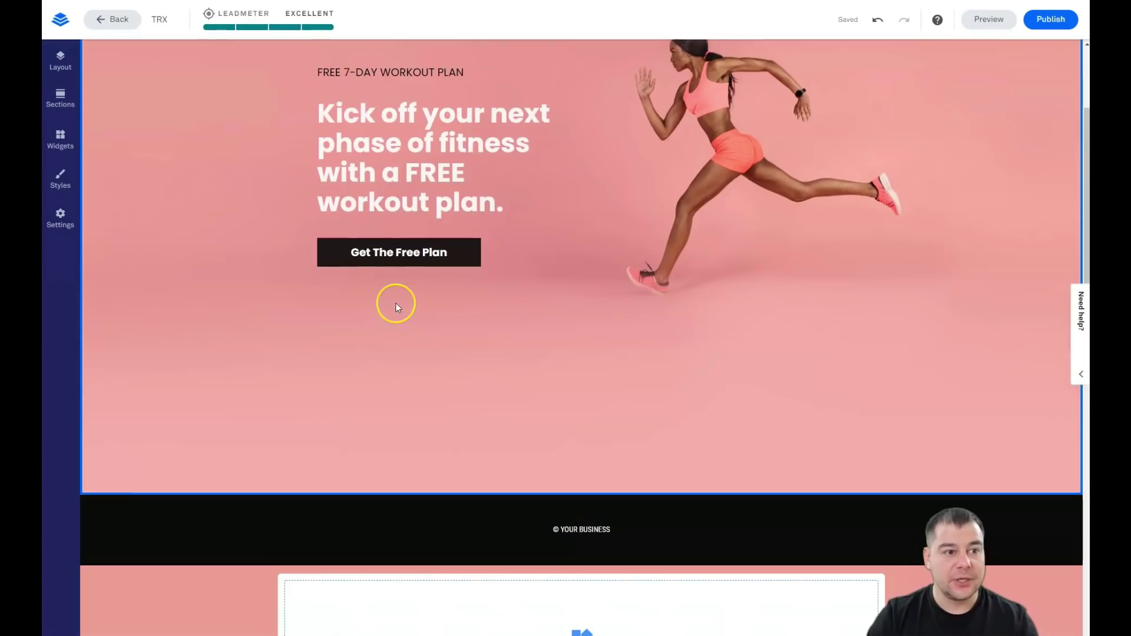
click(59, 57)
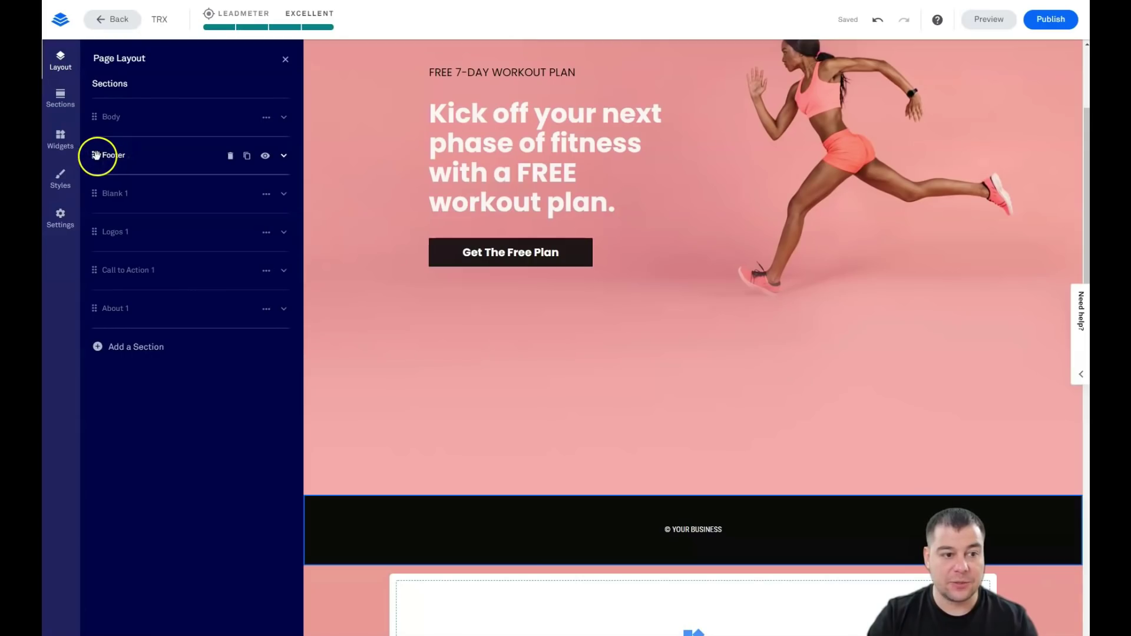
Drag Footer to the end of the section list and delete the About 1 section
drag(93, 156, 95, 310)
drag(116, 274, 127, 159)
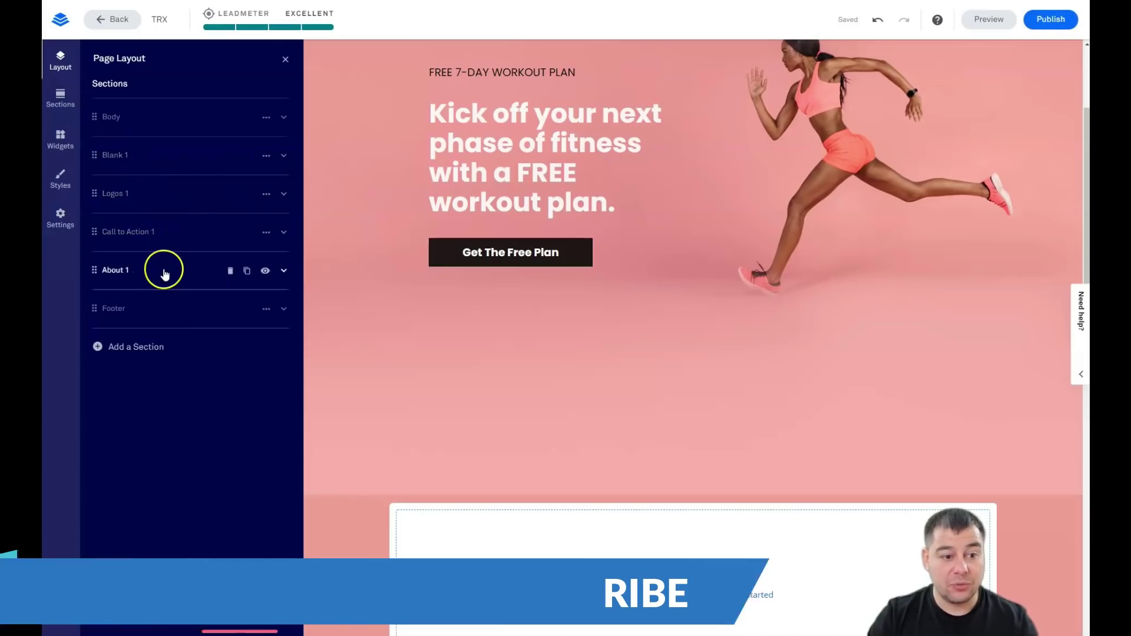
click(230, 270)
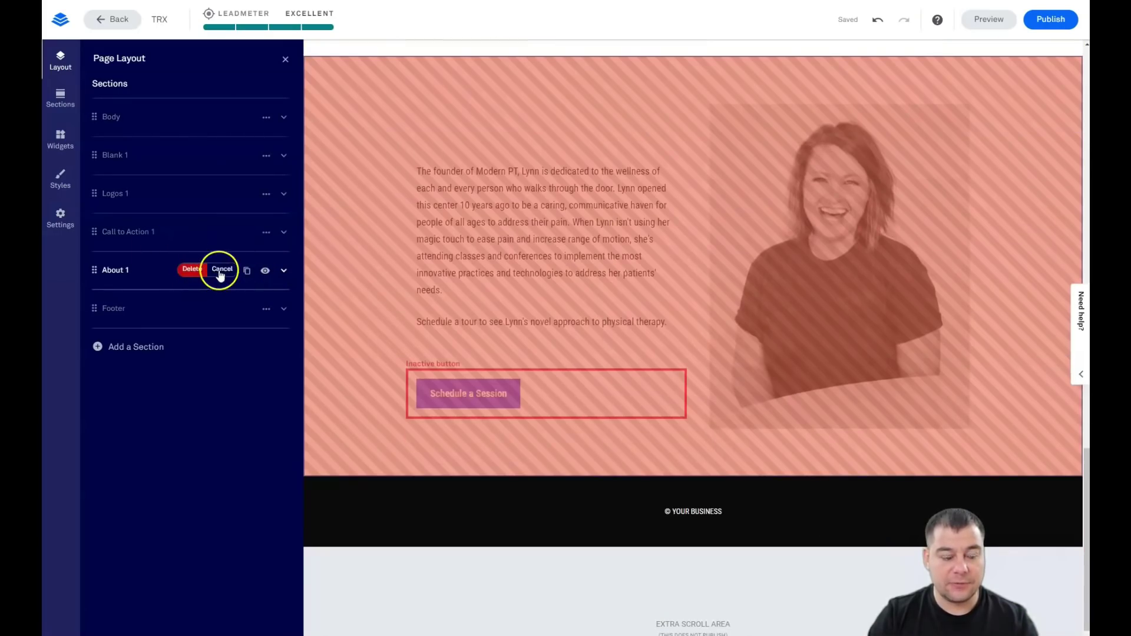
click(220, 274)
scroll(384, 232, up, 2)
click(352, 172)
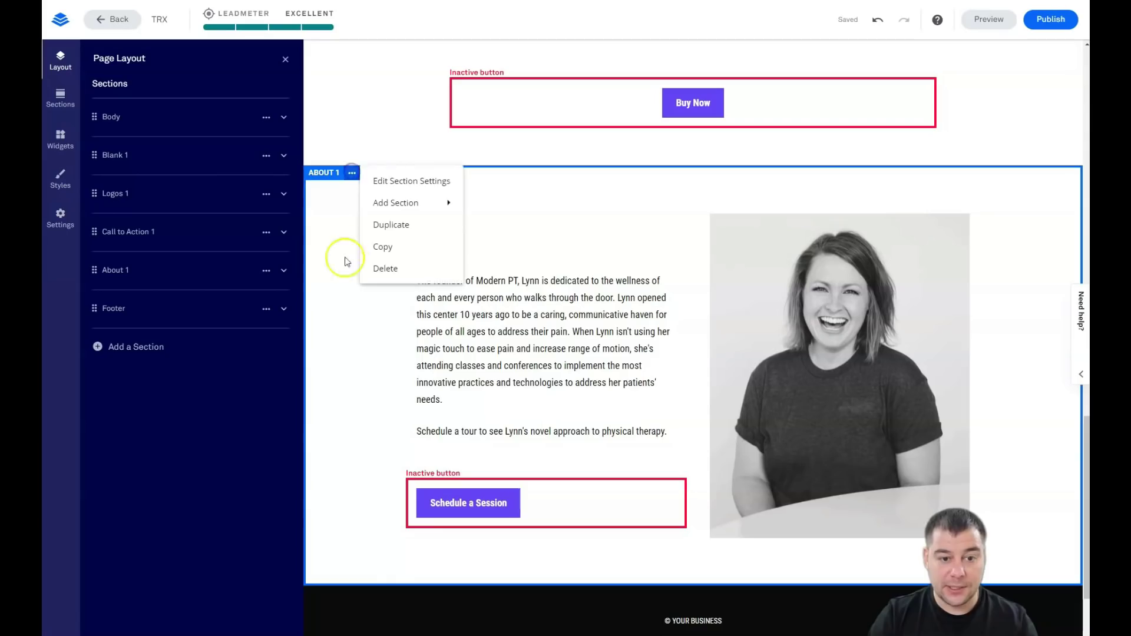
click(380, 267)
click(394, 228)
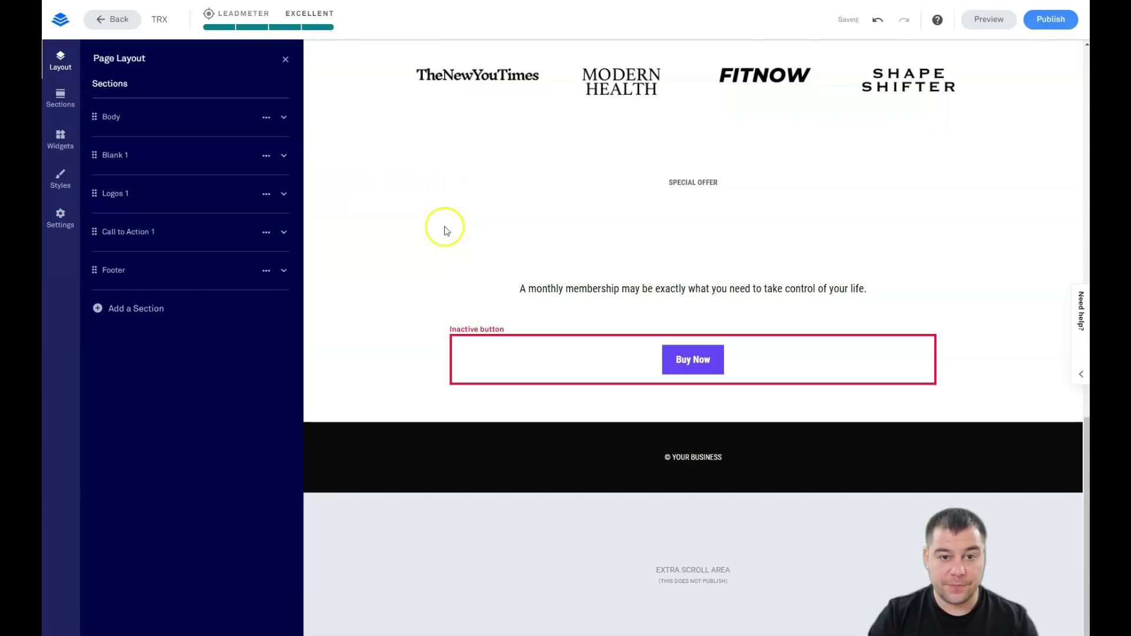
Review the reordered page and close the Page Layout section list
scroll(554, 280, up, 2)
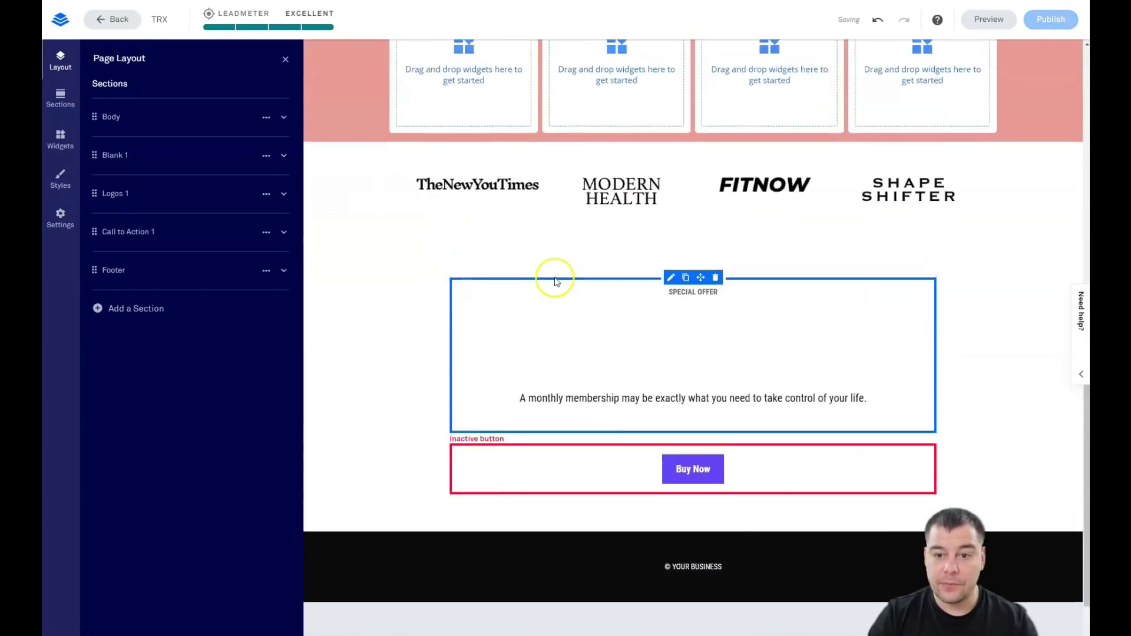
scroll(554, 282, up, 10)
scroll(556, 287, down, 6)
scroll(556, 289, down, 7)
scroll(556, 284, up, 4)
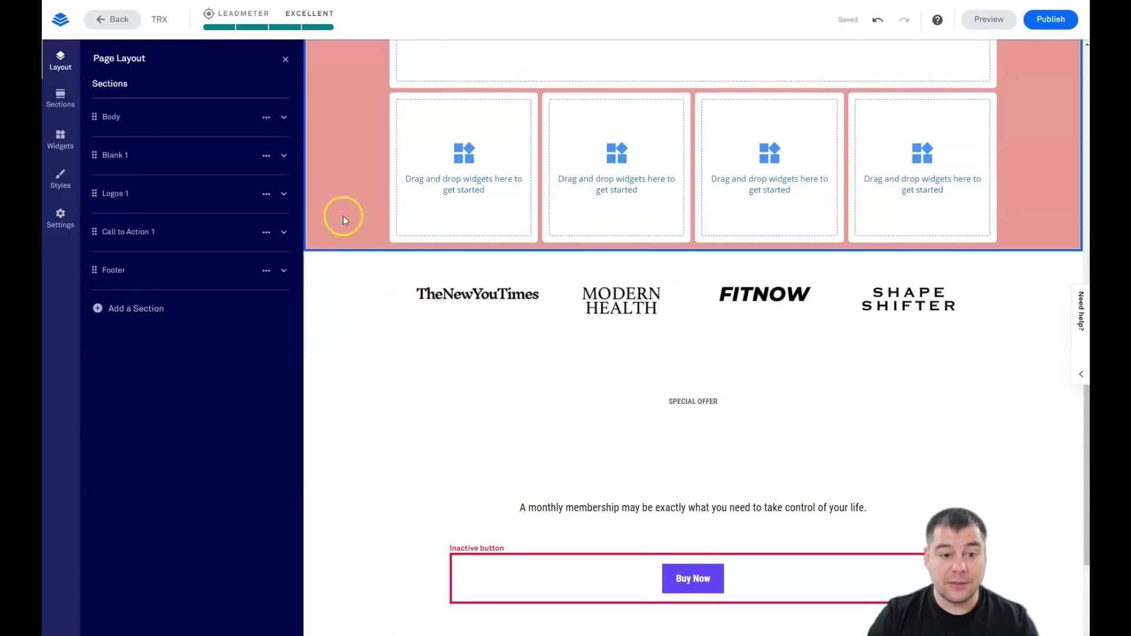
scroll(344, 215, up, 3)
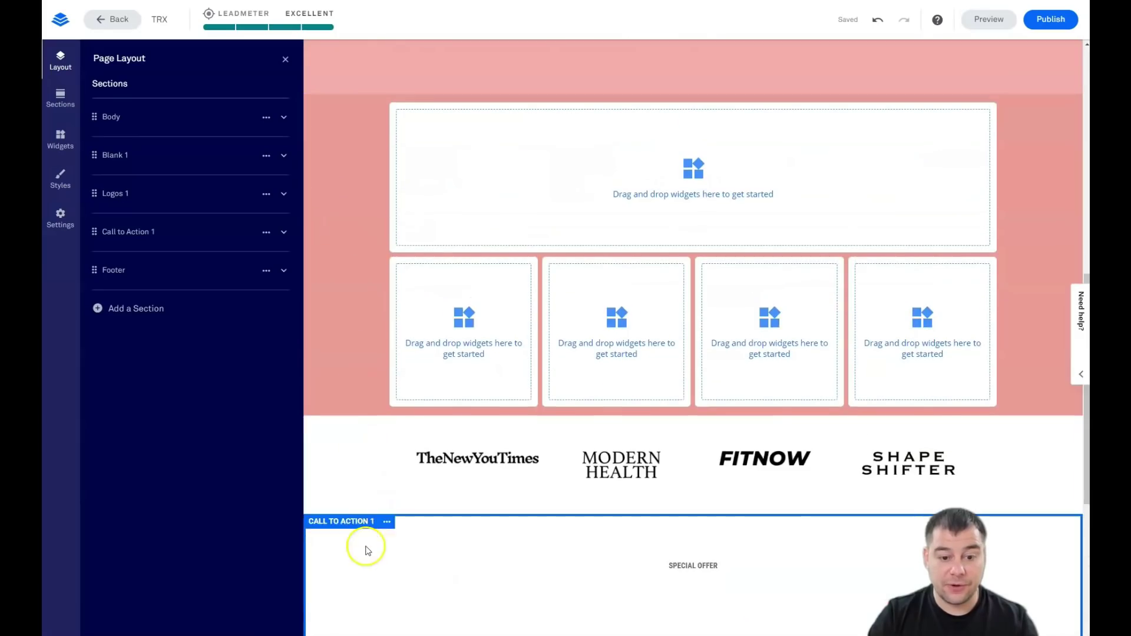
scroll(365, 548, down, 5)
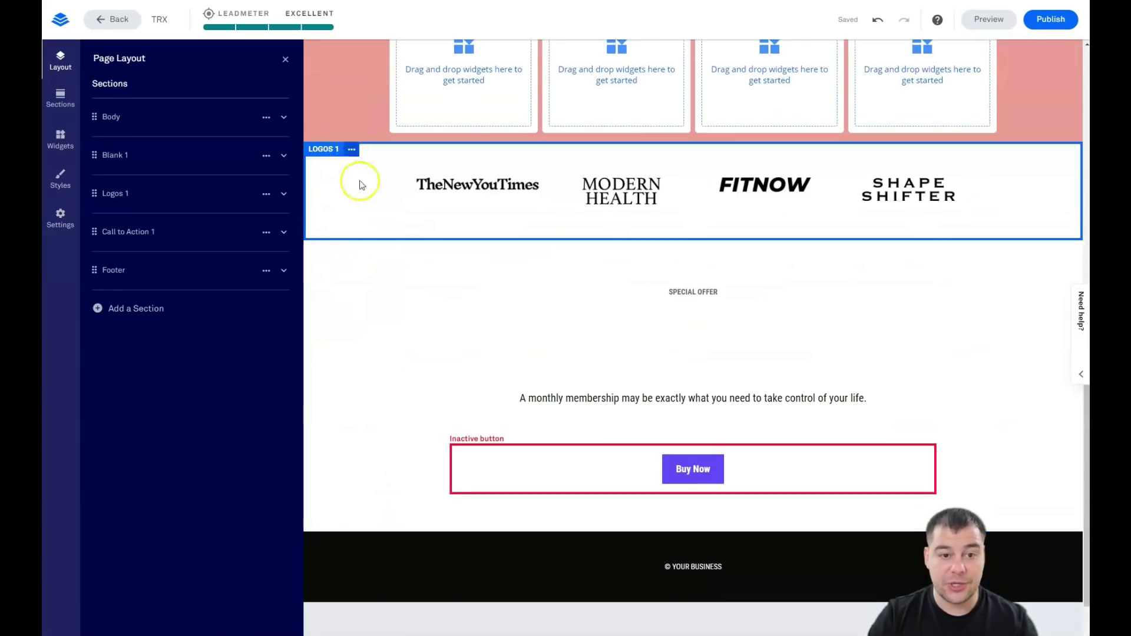
click(285, 61)
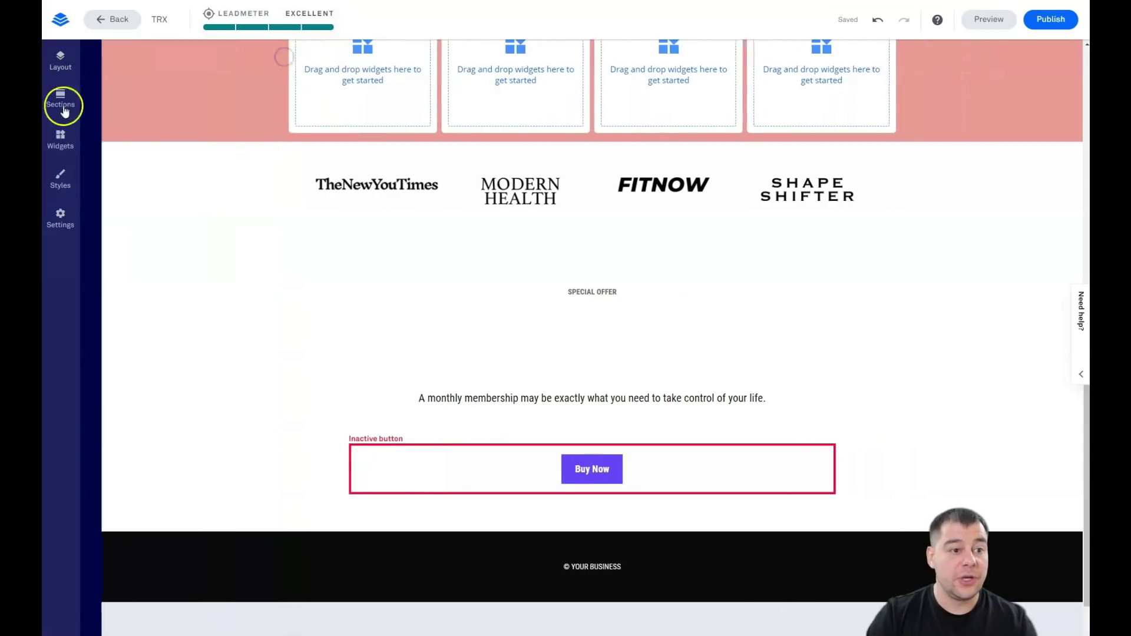
Open and close the Sections panel, then scroll to the pink Blank 1 section
click(60, 97)
click(212, 103)
mouse_move(217, 177)
mouse_down()
mouse_move(217, 239)
mouse_move(220, 171)
mouse_up()
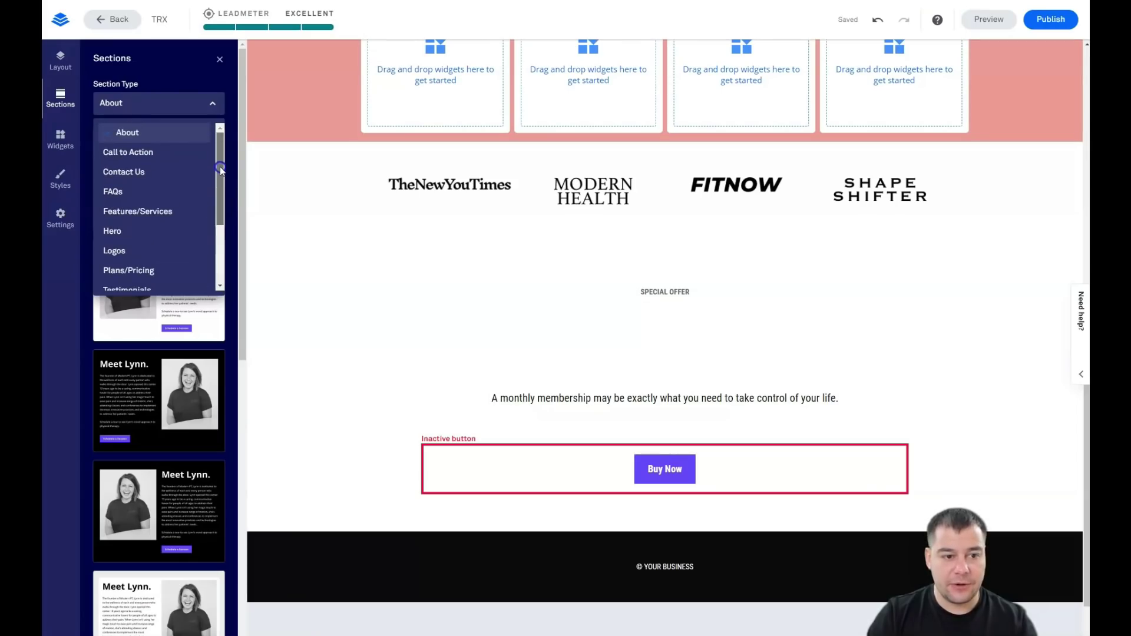
click(221, 63)
scroll(613, 192, up, 6)
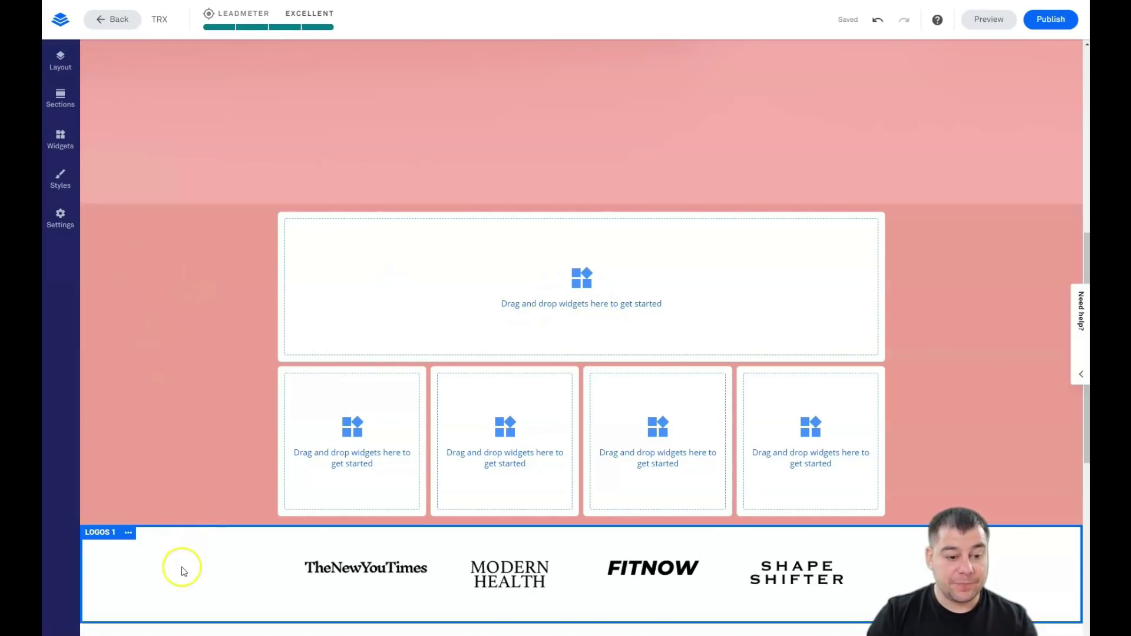
scroll(180, 568, down, 4)
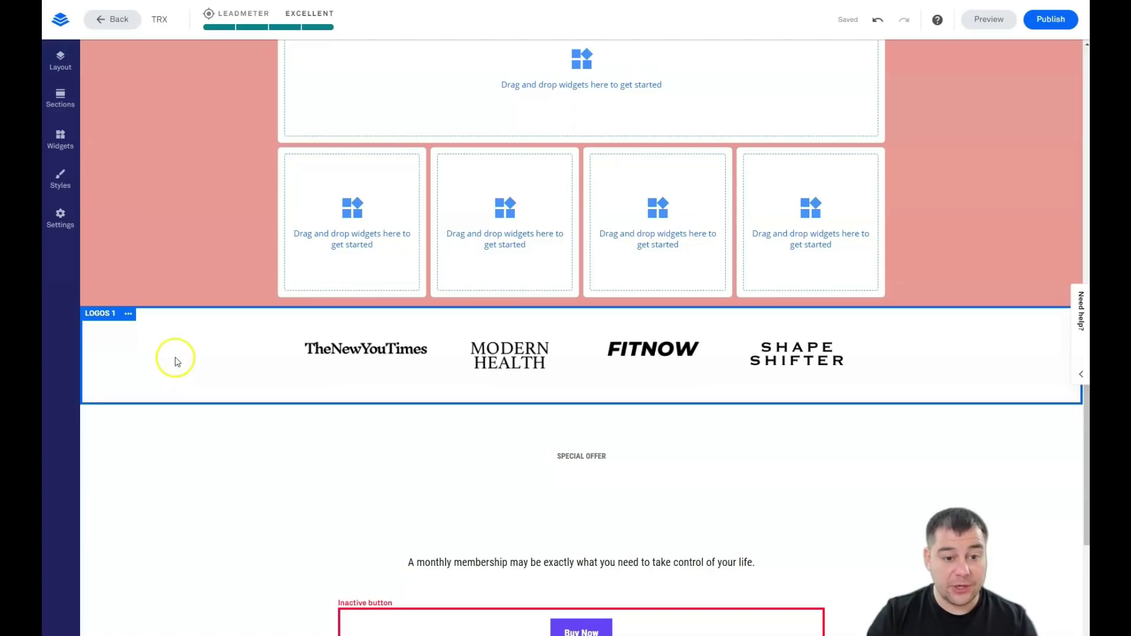
scroll(175, 280, up, 4)
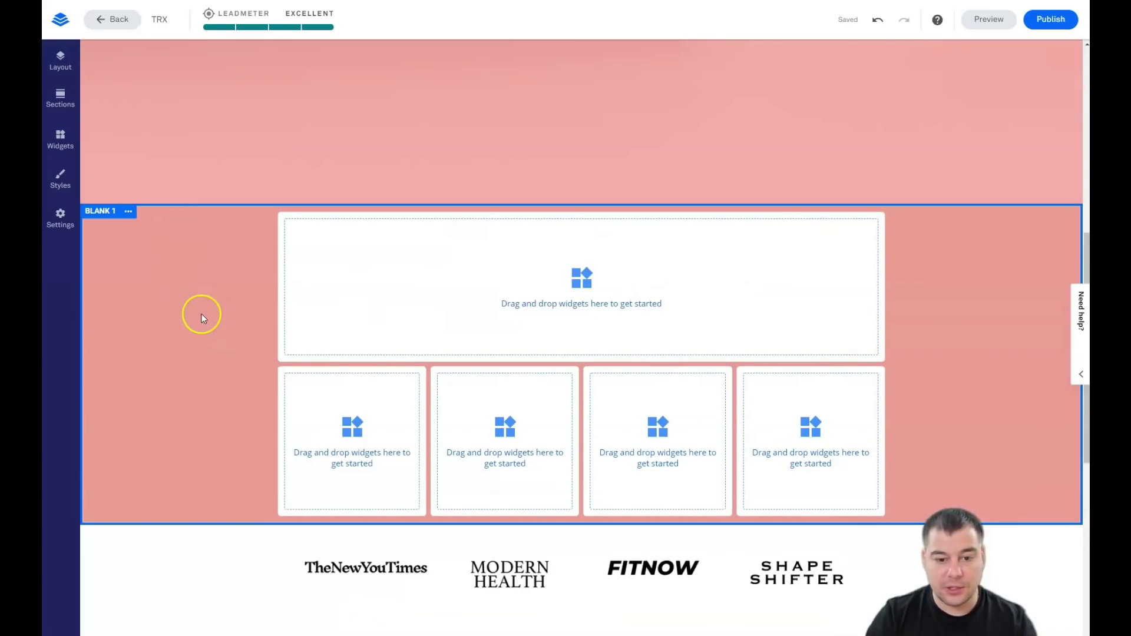
Check the Blank 1 section settings, then bring up the Page Styles options
click(129, 212)
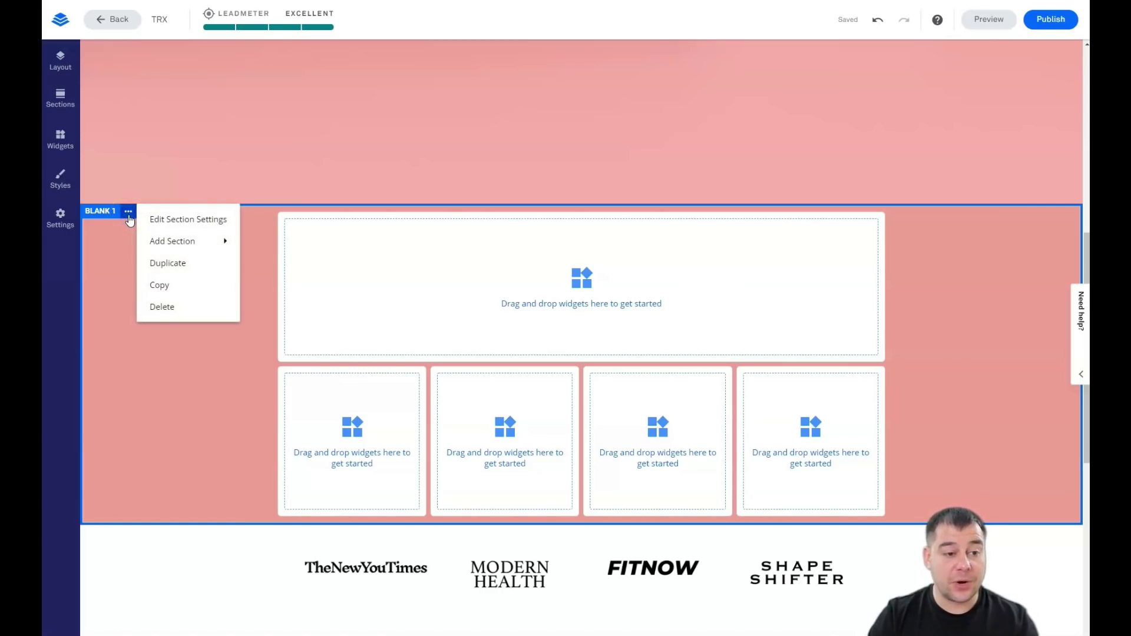
click(96, 609)
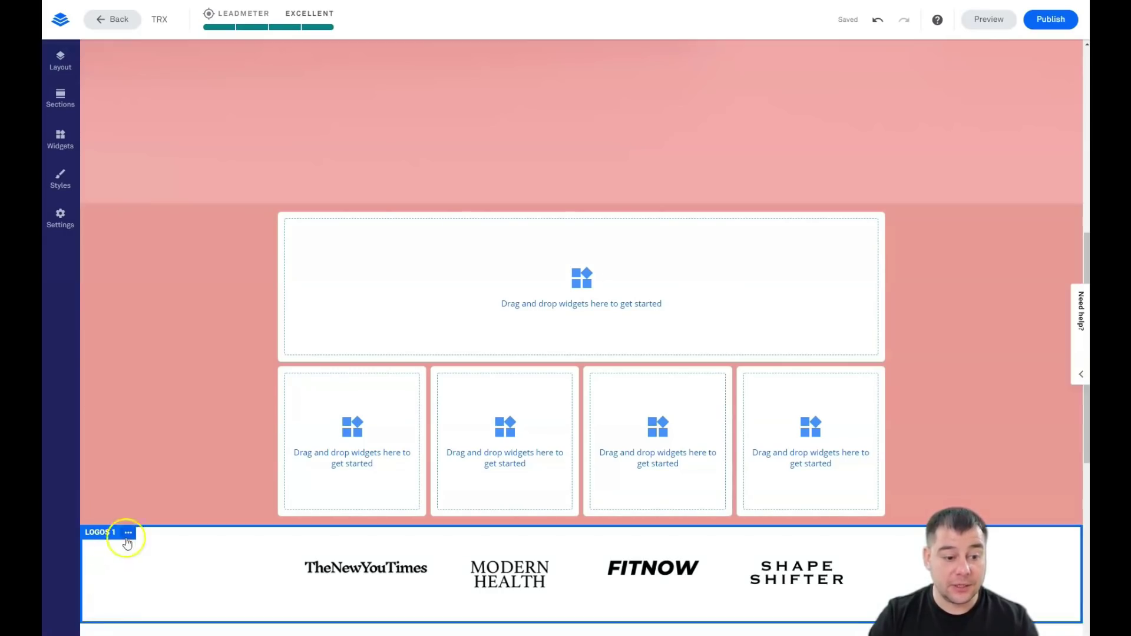
click(127, 533)
click(132, 464)
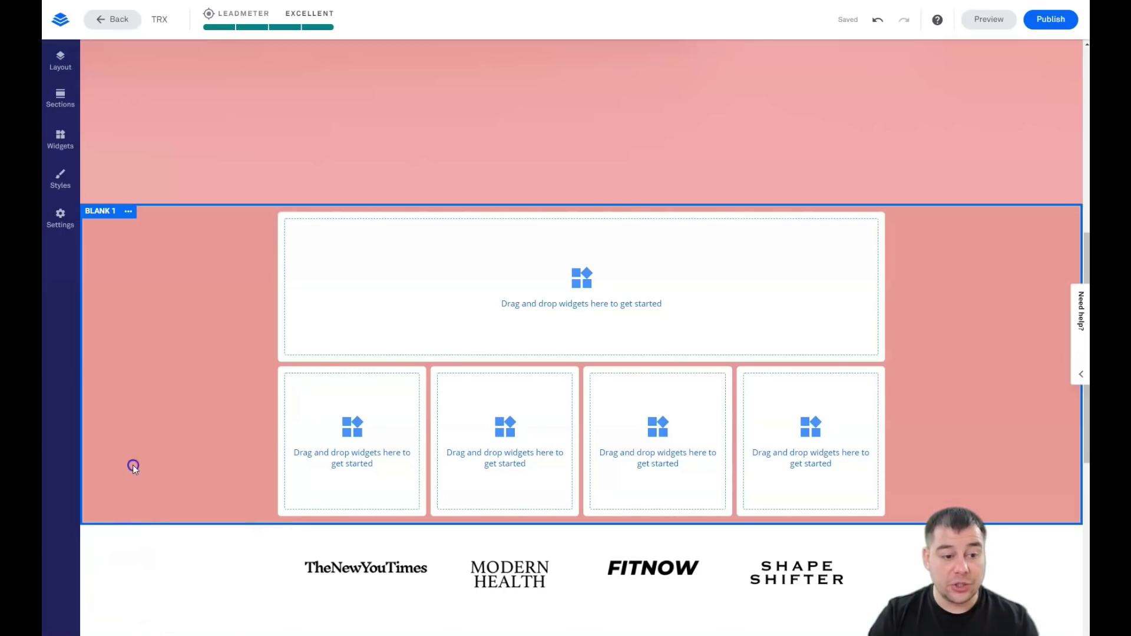
click(128, 212)
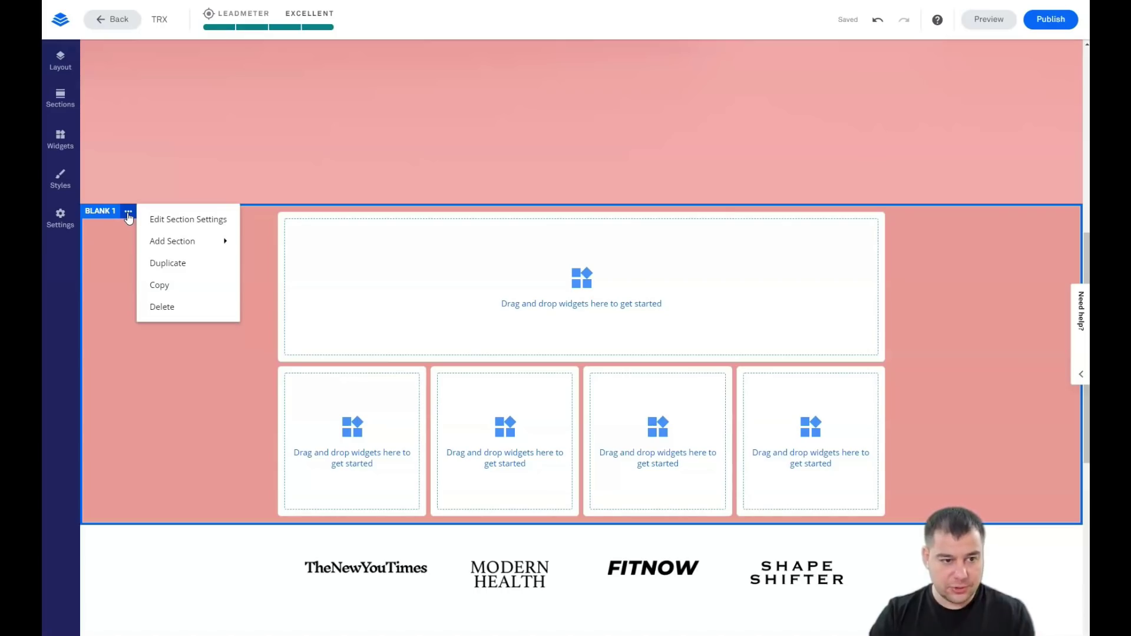
click(163, 228)
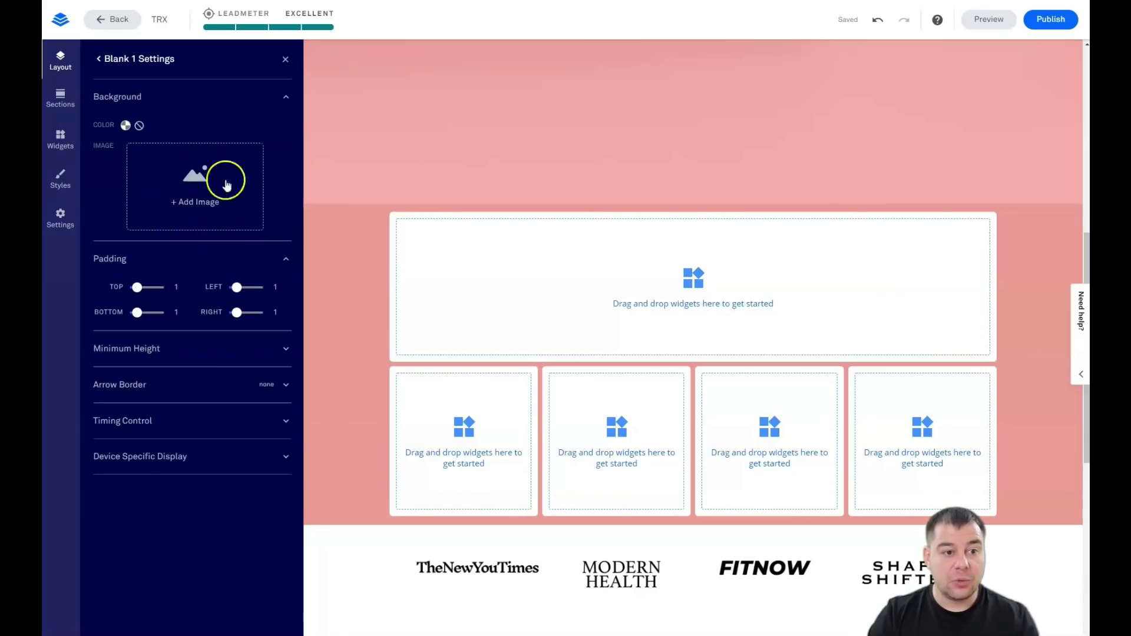
click(285, 59)
click(61, 188)
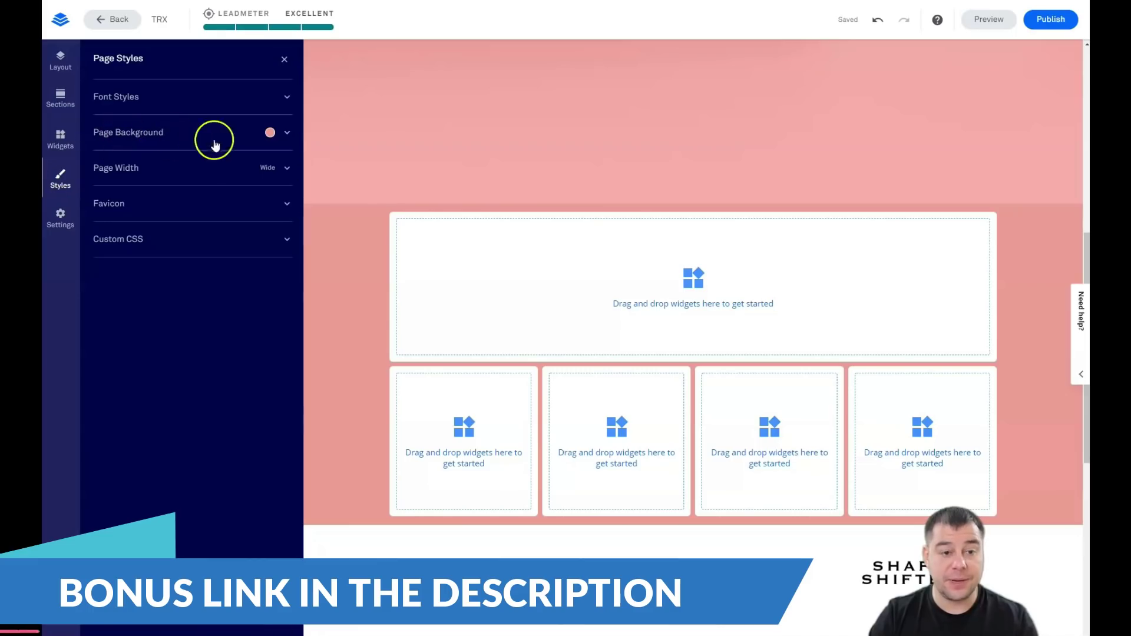
Clear the Page Background colour so the page turns white, then close Page Styles
click(286, 137)
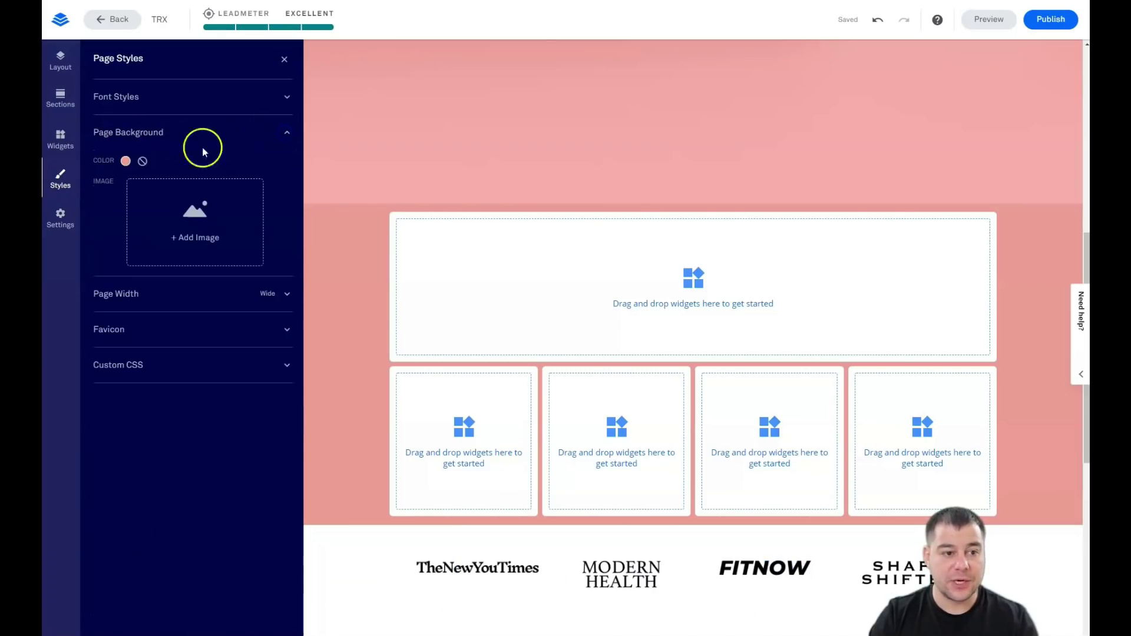
click(142, 162)
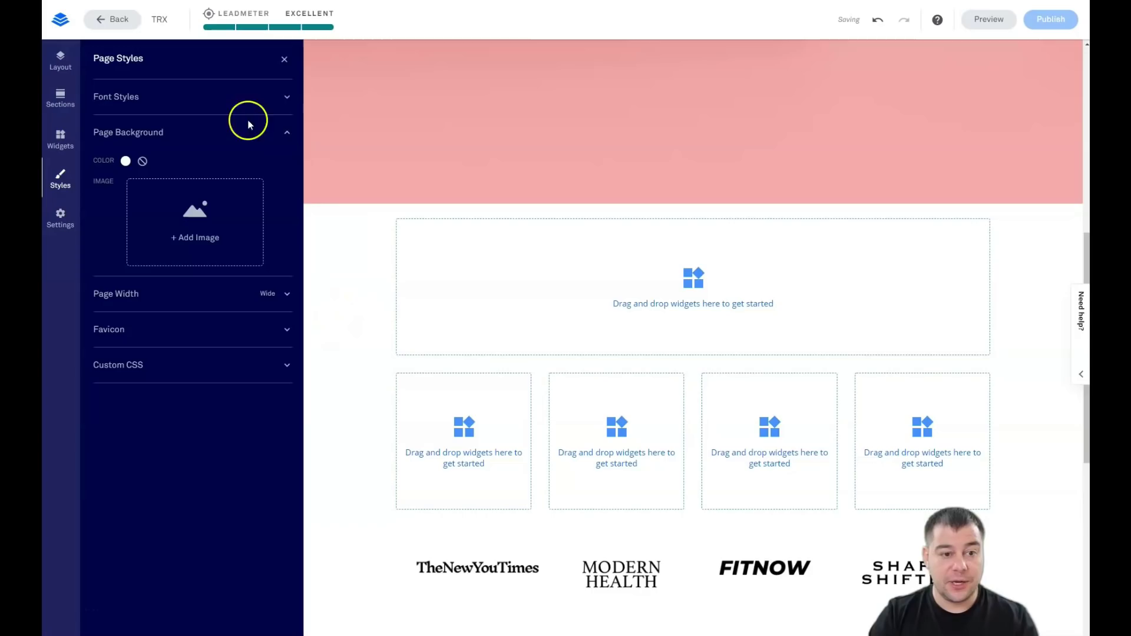
click(284, 62)
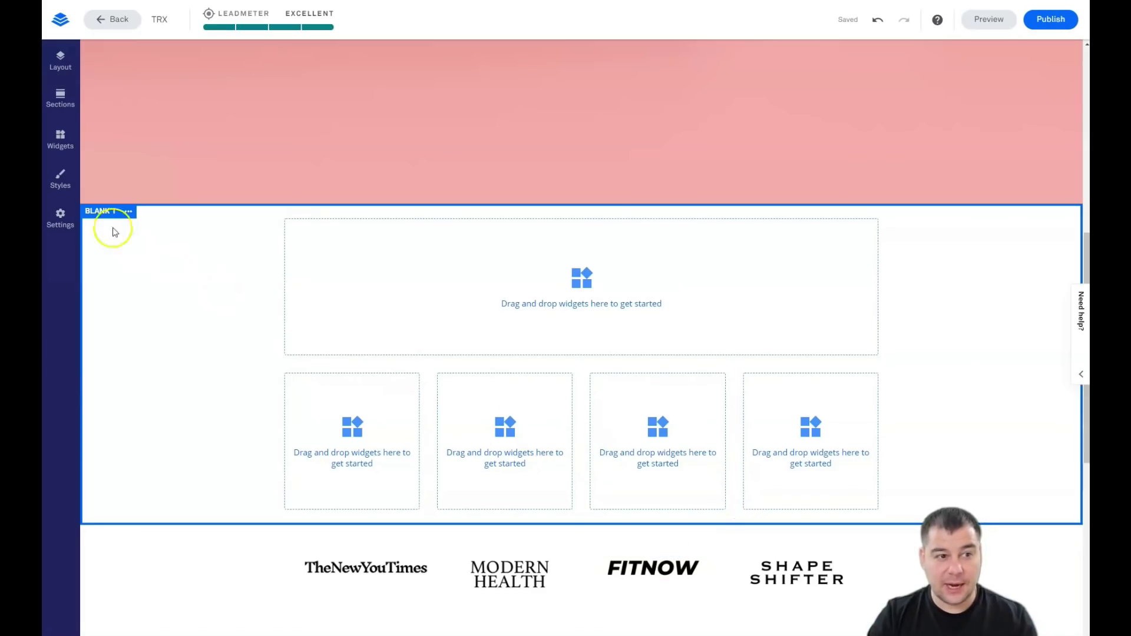
Drag Text, Image, Image + Text, Video and a Sign Up Button widget into Blank 1
click(60, 140)
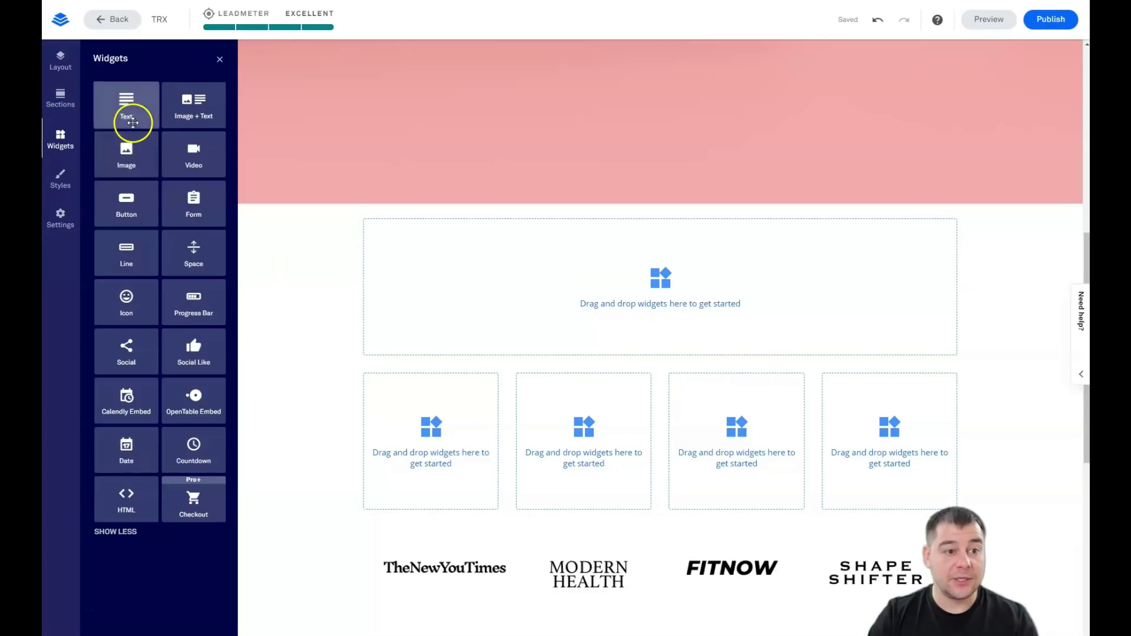
drag(126, 109, 649, 283)
drag(126, 151, 404, 316)
drag(182, 116, 591, 339)
drag(191, 151, 737, 336)
drag(126, 203, 878, 327)
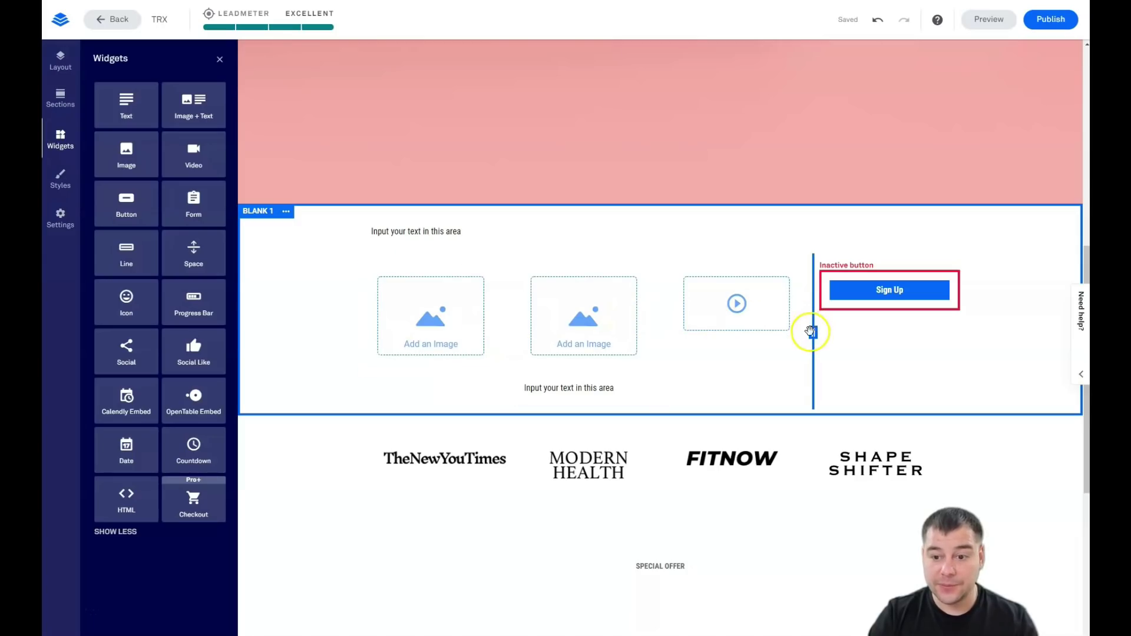
Widen the video column, adjust the image columns, and delete the extra image column
drag(813, 334, 916, 338)
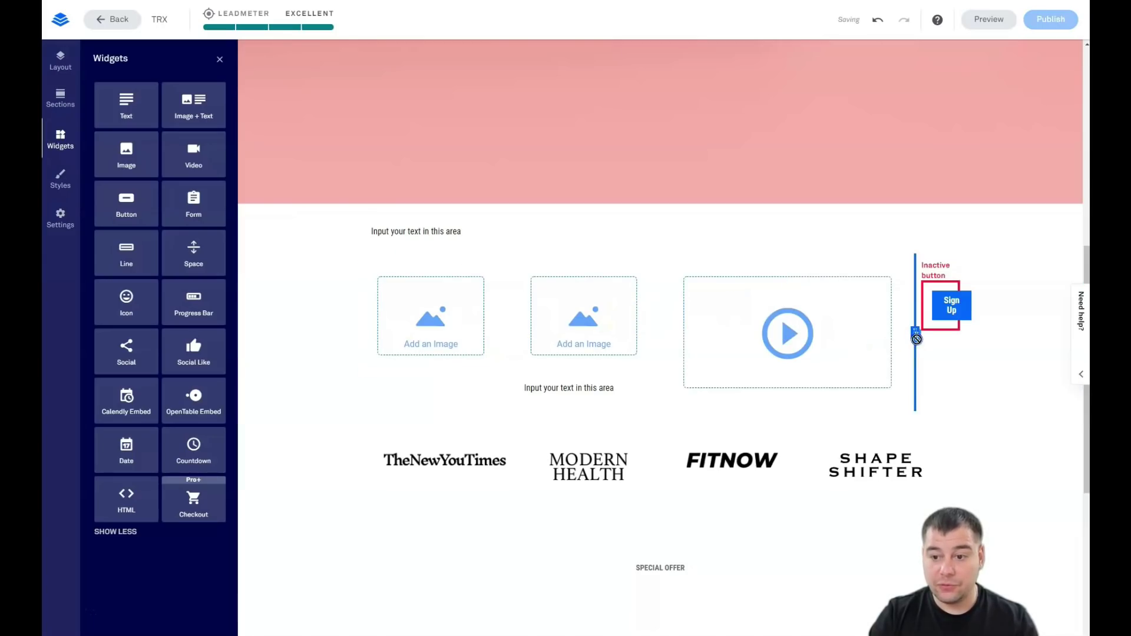
click(505, 333)
mouse_move(513, 334)
mouse_down()
mouse_move(461, 334)
mouse_move(669, 328)
mouse_move(502, 338)
mouse_move(530, 335)
mouse_up()
click(457, 332)
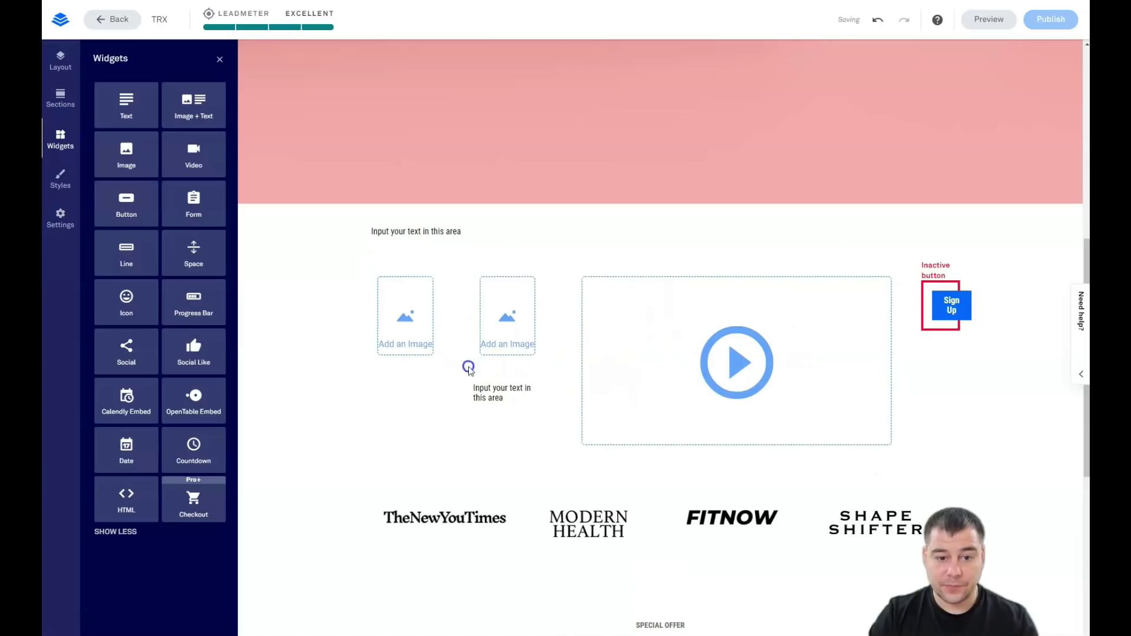
click(699, 354)
click(510, 306)
click(530, 259)
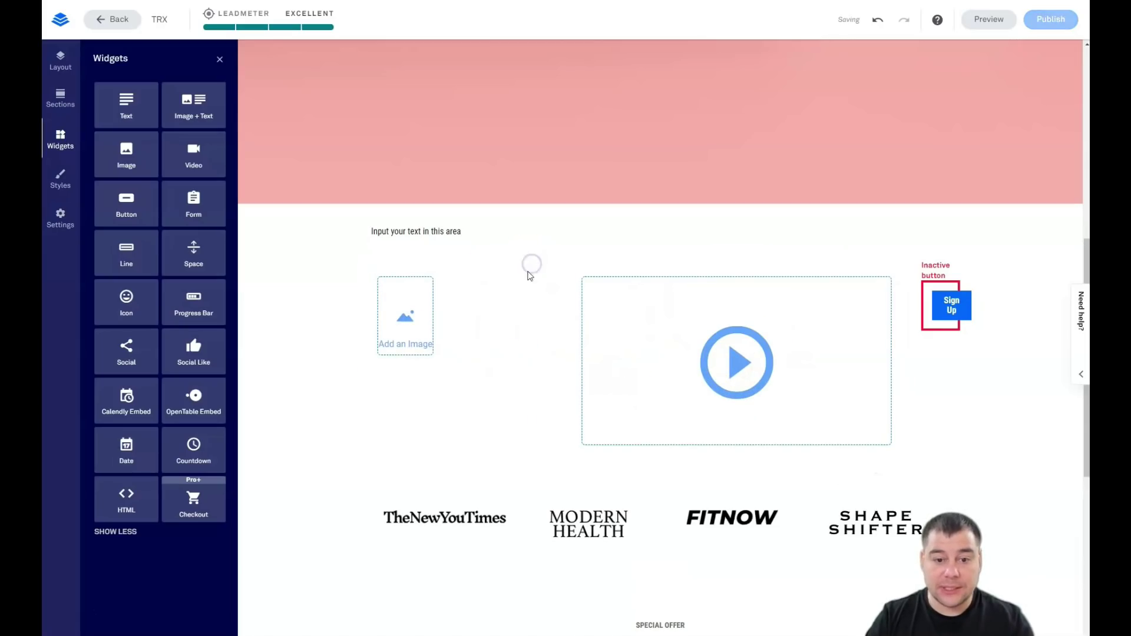
right_click(495, 323)
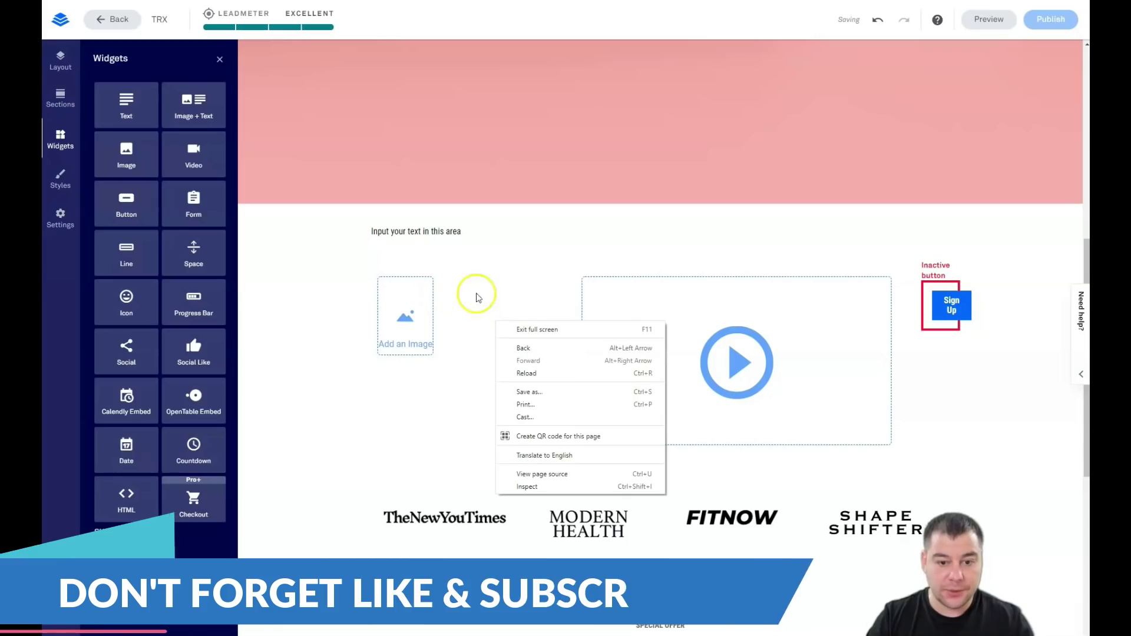
click(298, 255)
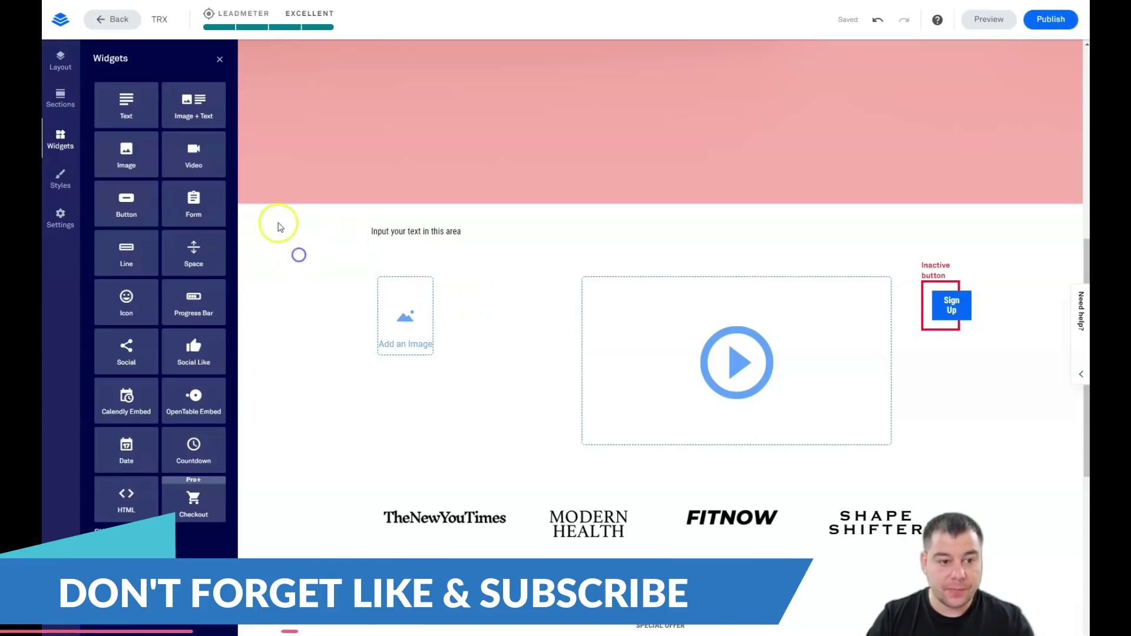
click(219, 61)
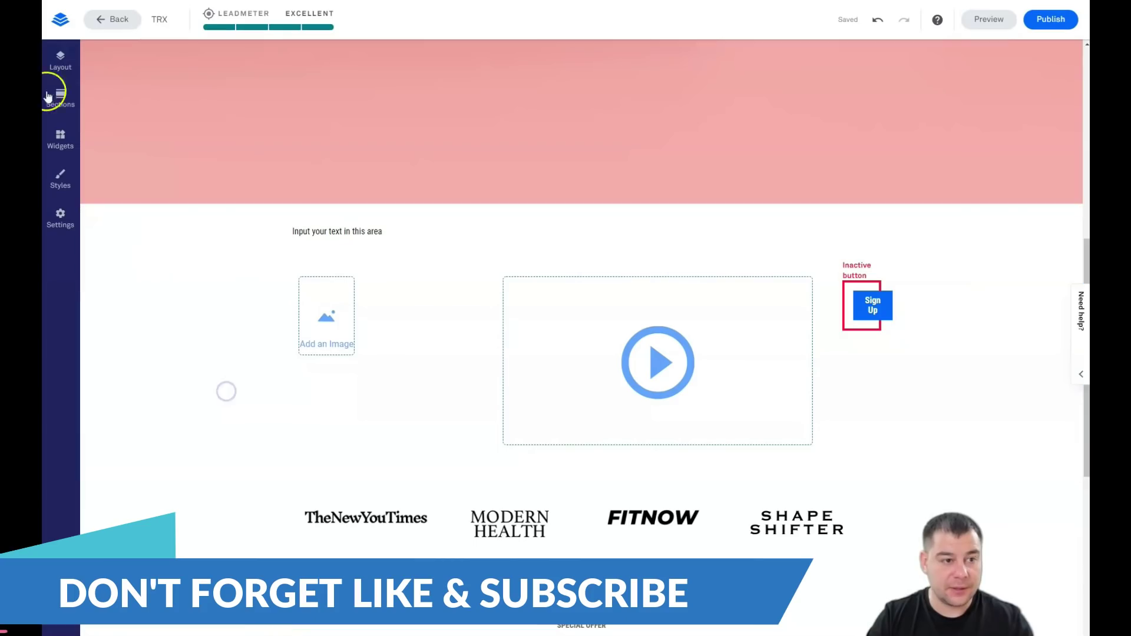
In Page Layout, expand Blank 1's Row 2 to list its columns
click(59, 66)
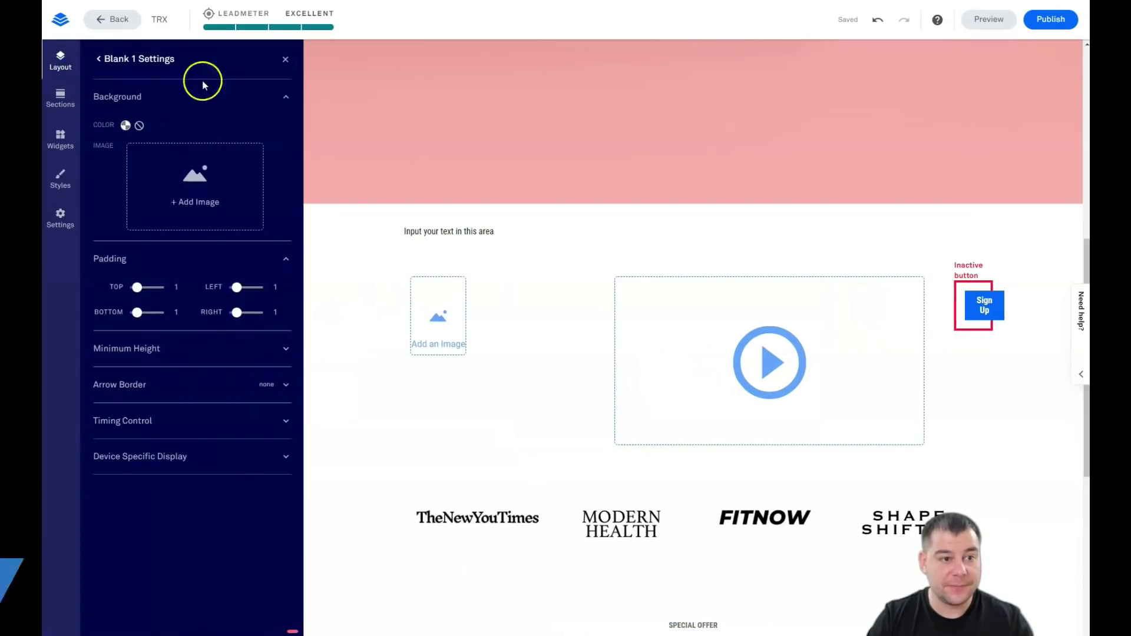
click(98, 60)
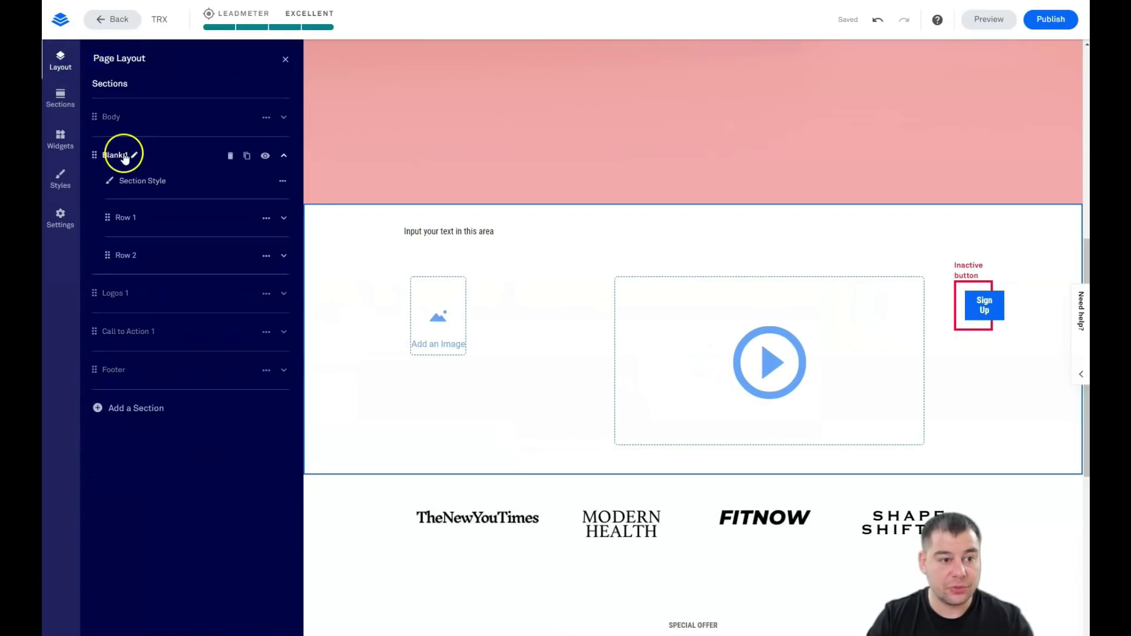
click(165, 158)
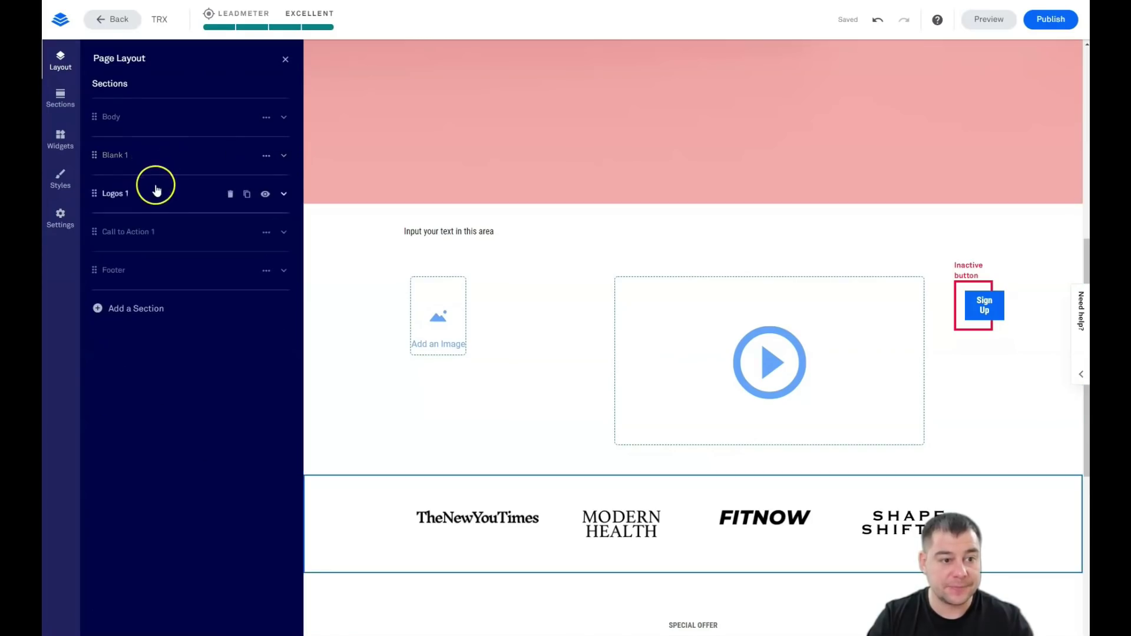
click(143, 160)
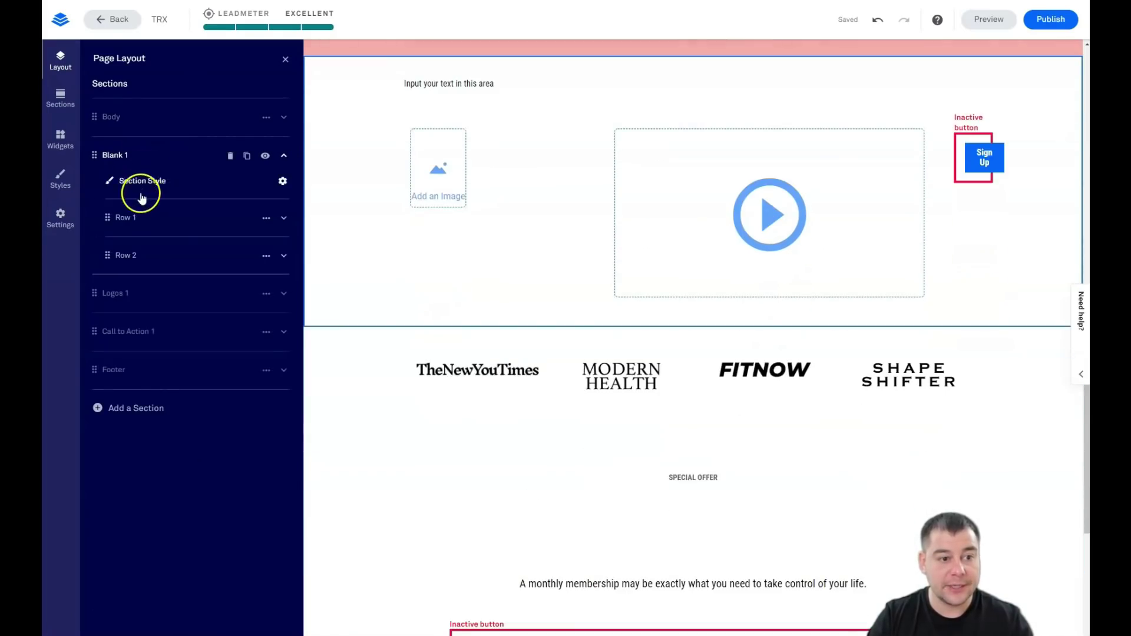
click(137, 217)
click(129, 257)
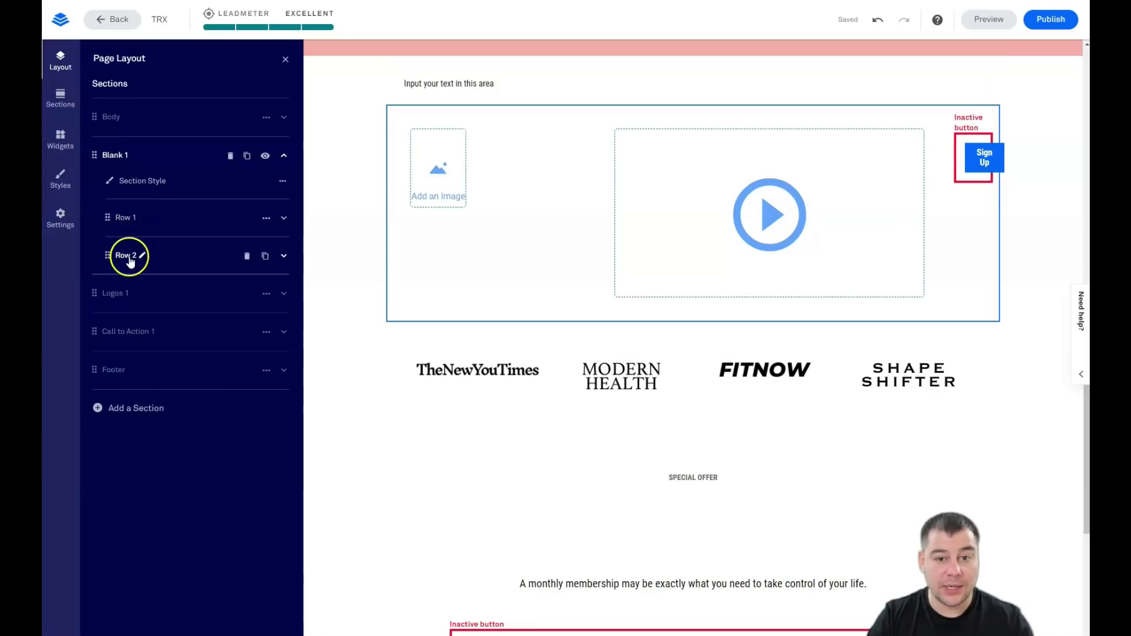
click(171, 260)
Delete the empty Column 2 from Blank 1's media row
click(146, 299)
click(147, 325)
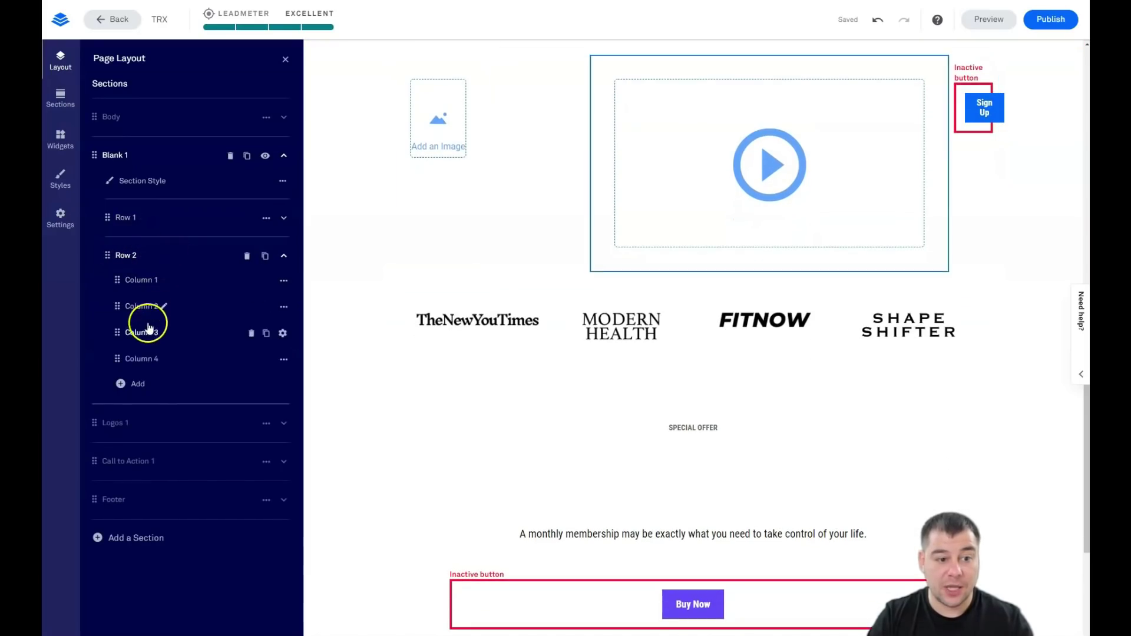
click(147, 306)
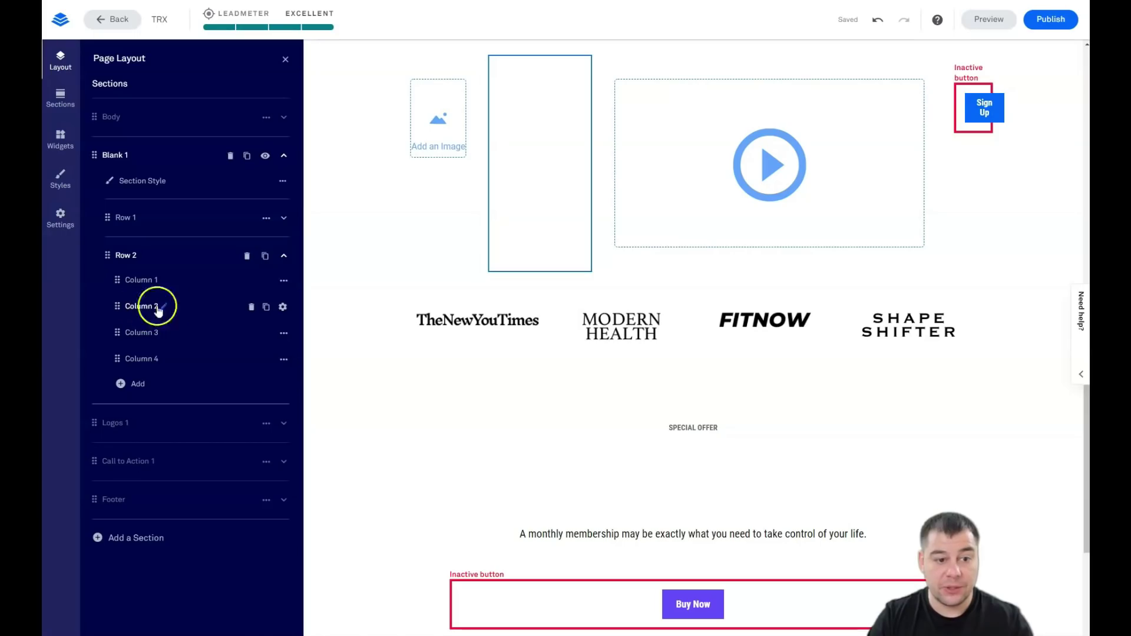
click(251, 307)
click(213, 305)
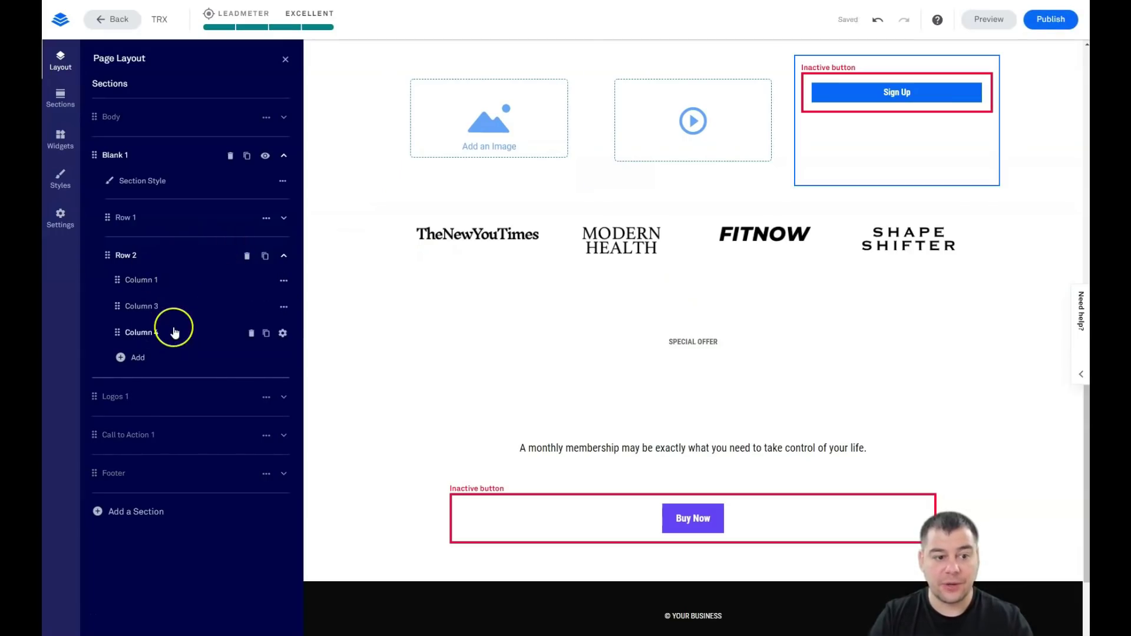
click(171, 307)
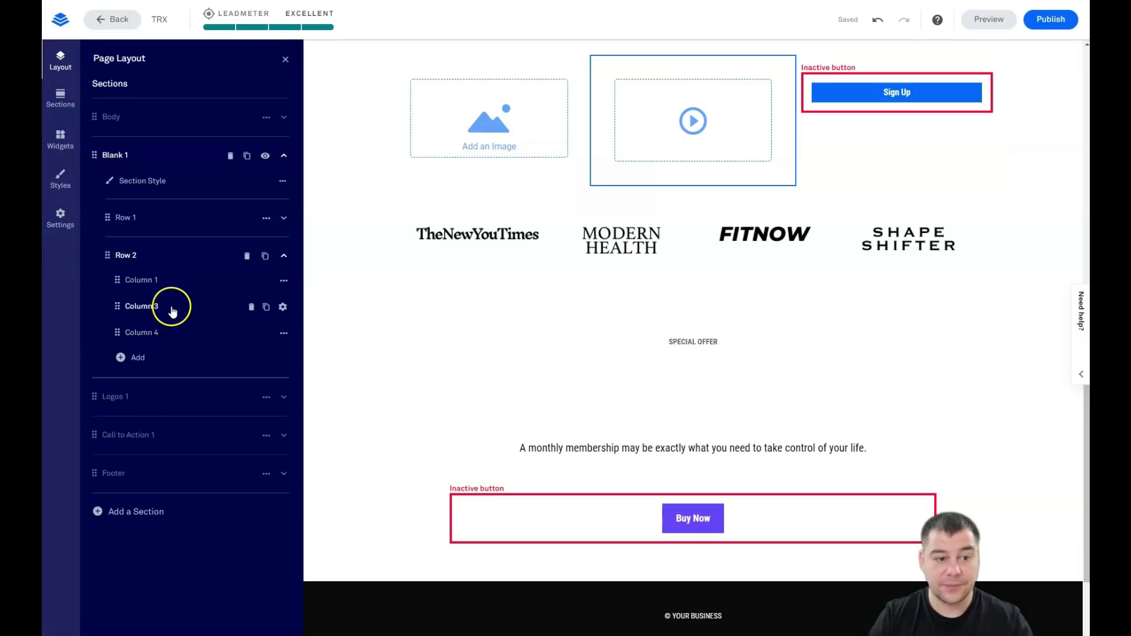
click(252, 306)
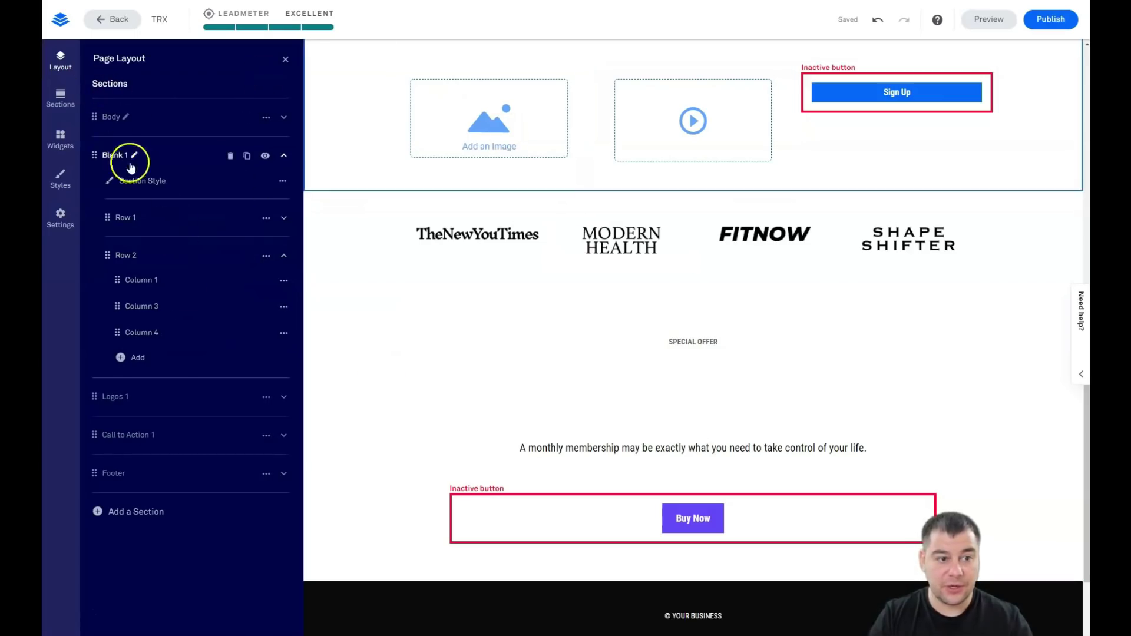
click(155, 155)
click(284, 59)
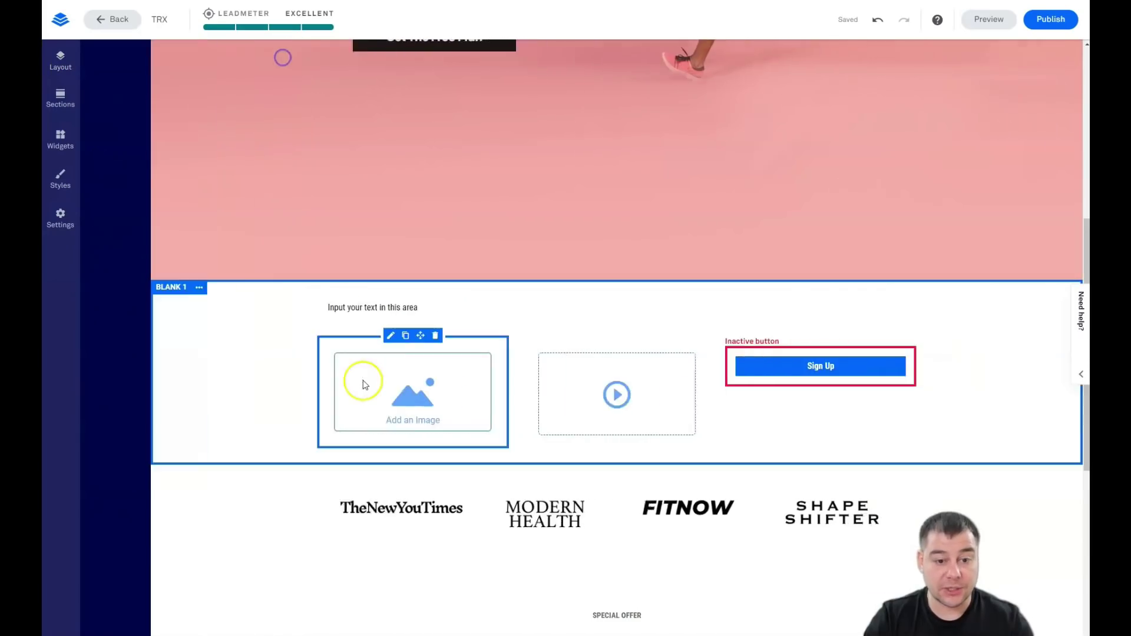
scroll(202, 376, down, 8)
scroll(197, 342, up, 6)
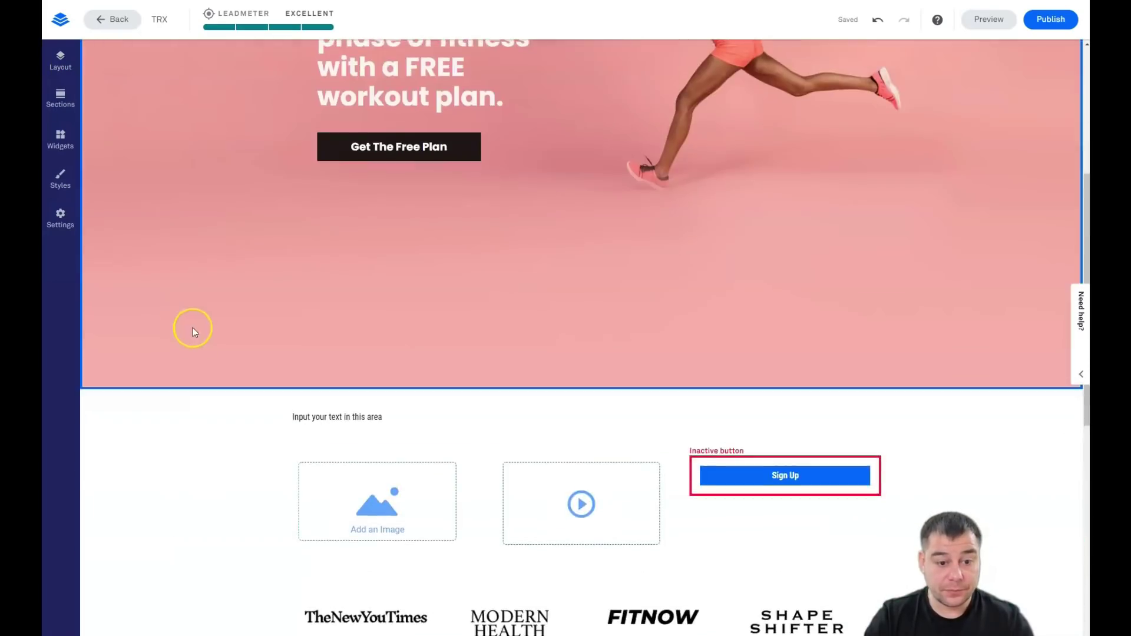
scroll(189, 328, down, 3)
click(126, 235)
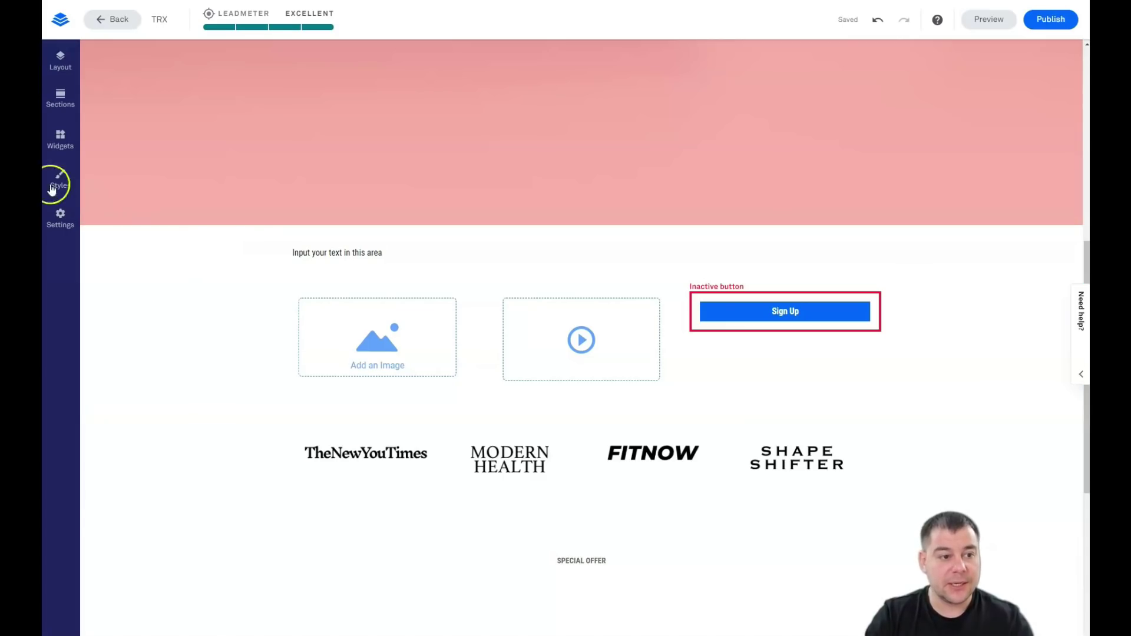
click(60, 178)
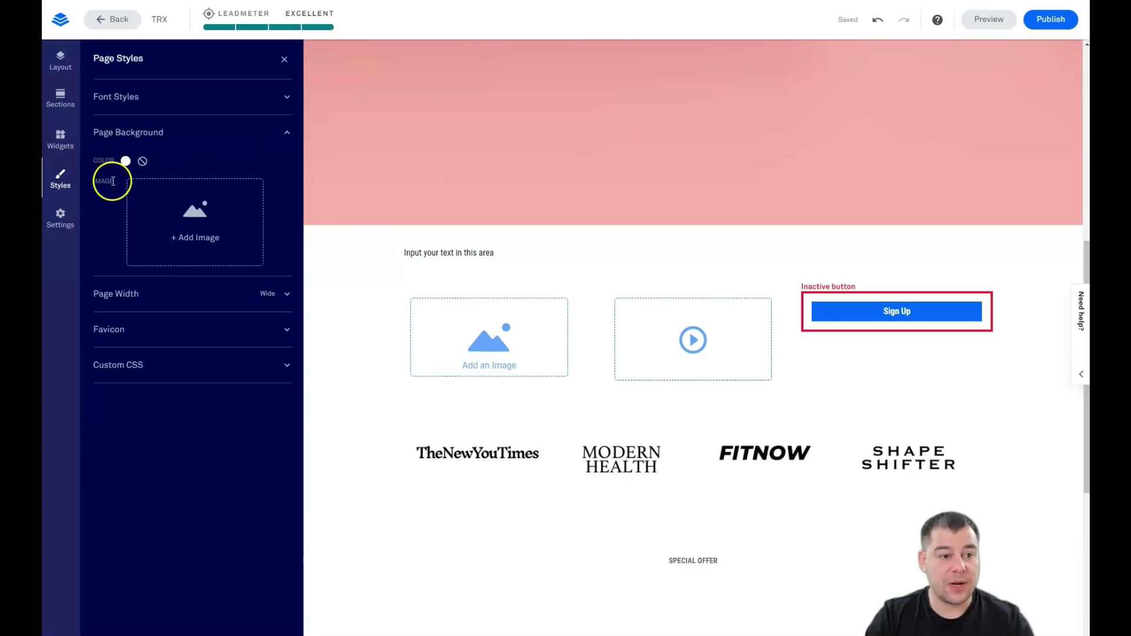
click(202, 226)
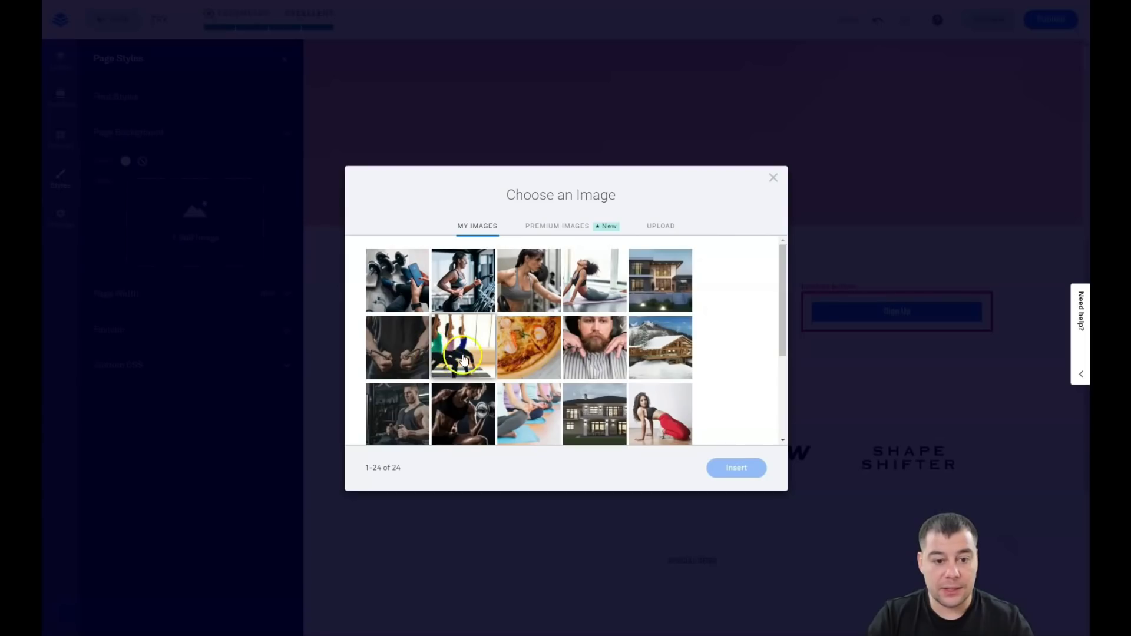
click(404, 412)
click(720, 469)
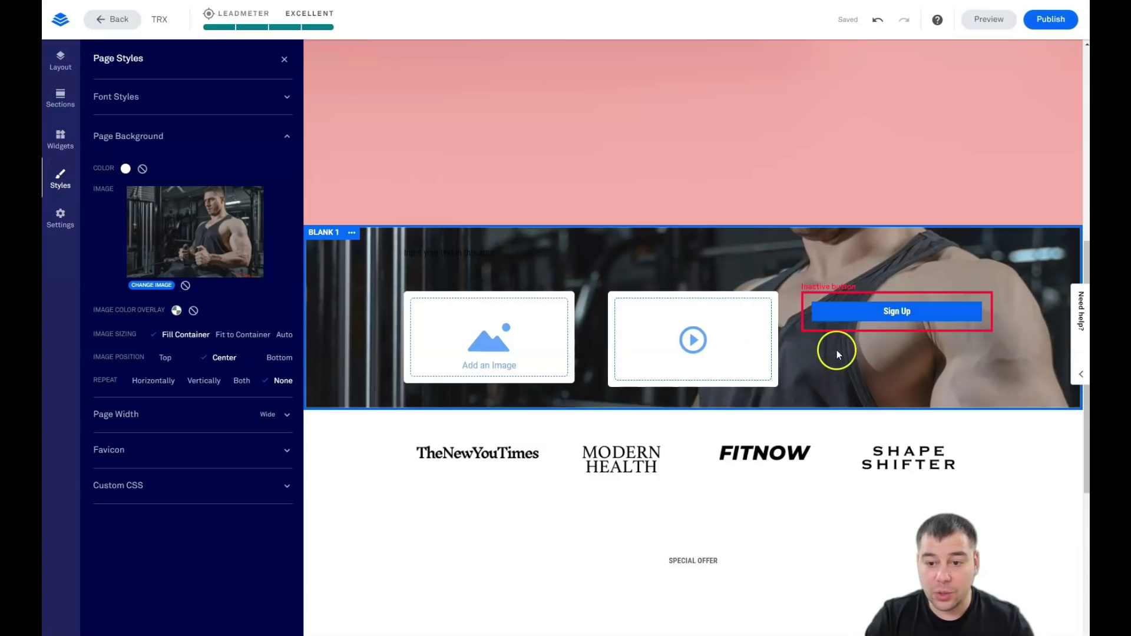
scroll(836, 349, up, 4)
scroll(818, 353, down, 5)
scroll(806, 353, down, 5)
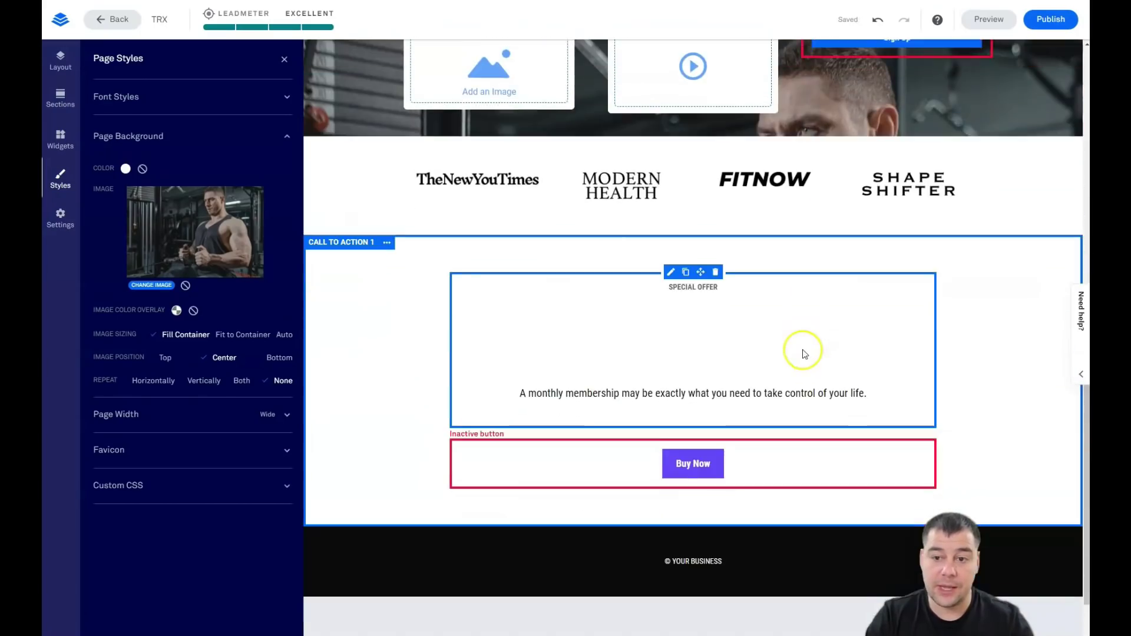
scroll(802, 350, up, 4)
scroll(800, 347, up, 5)
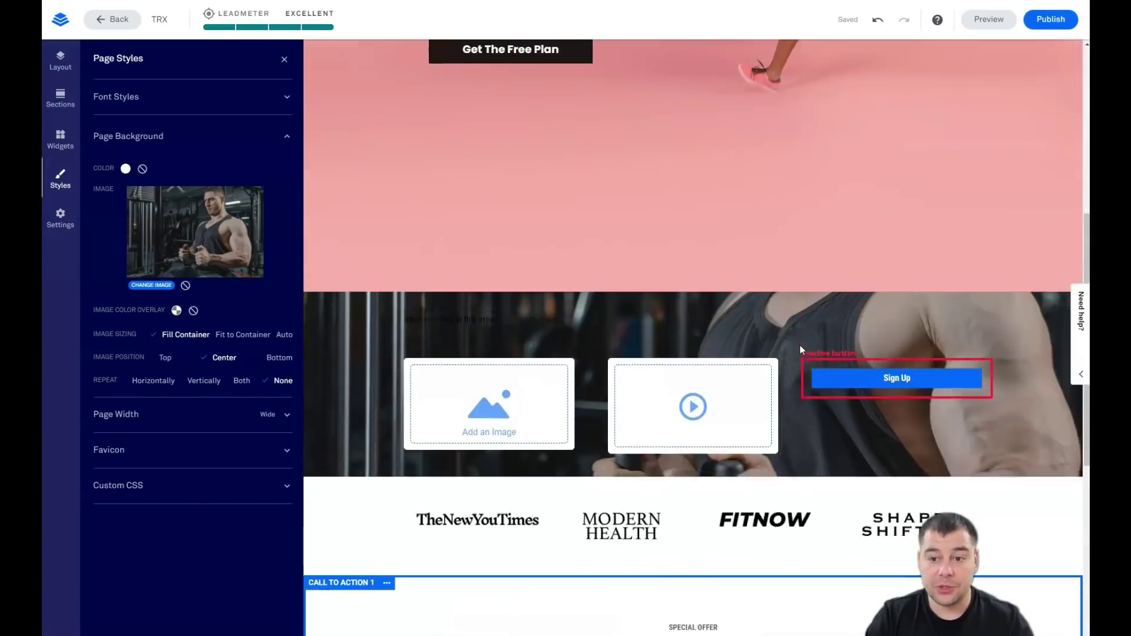
scroll(781, 345, down, 8)
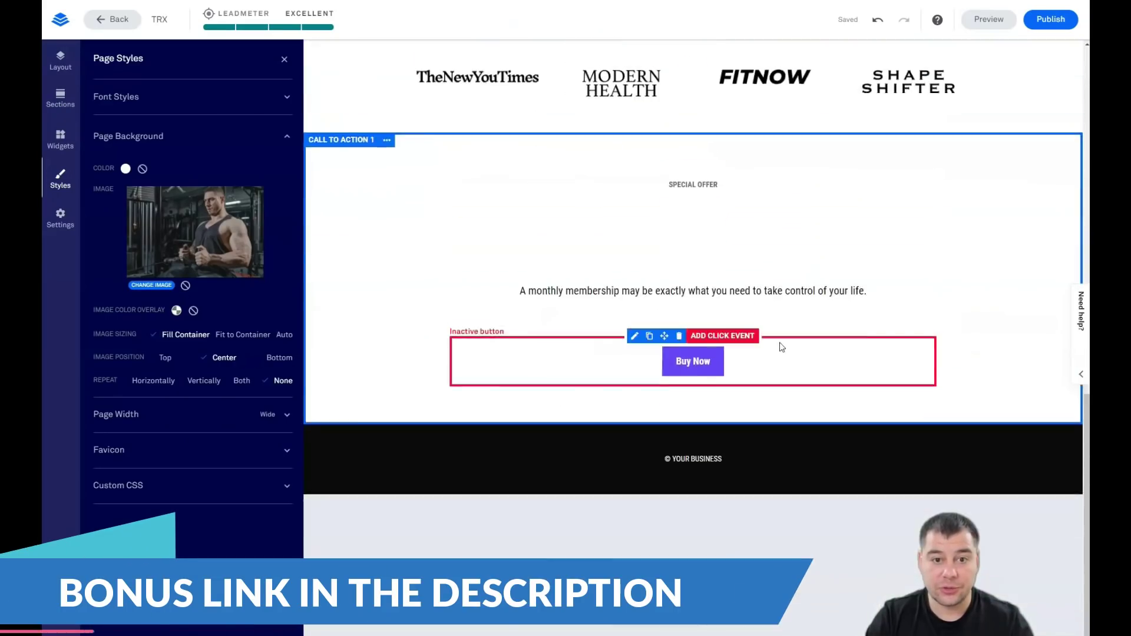
scroll(781, 347, up, 8)
scroll(779, 347, down, 3)
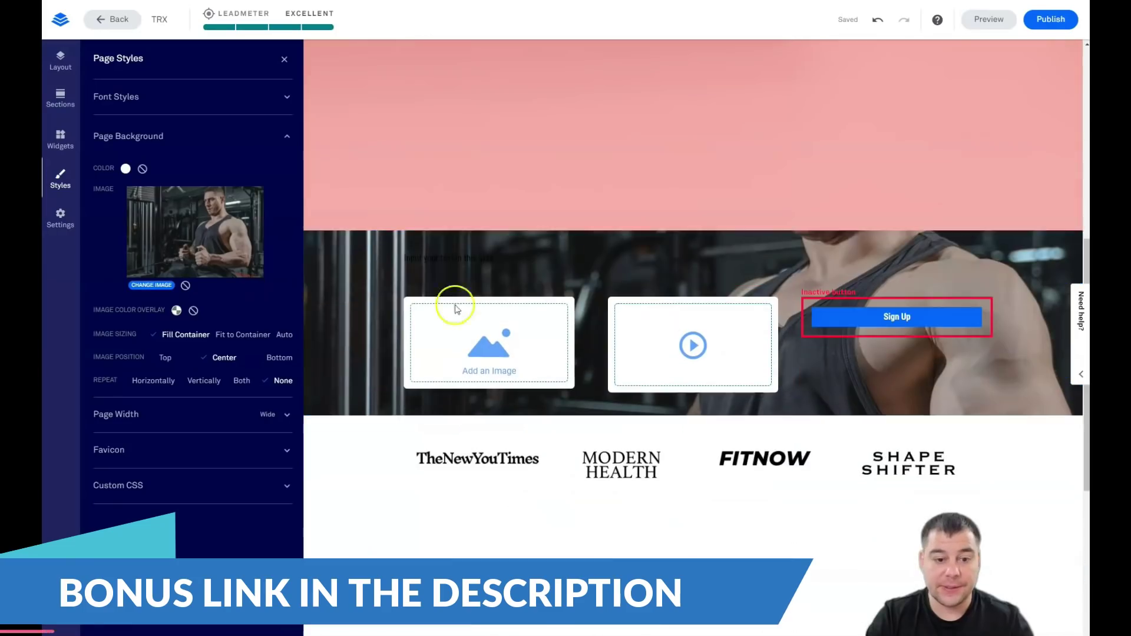
click(806, 312)
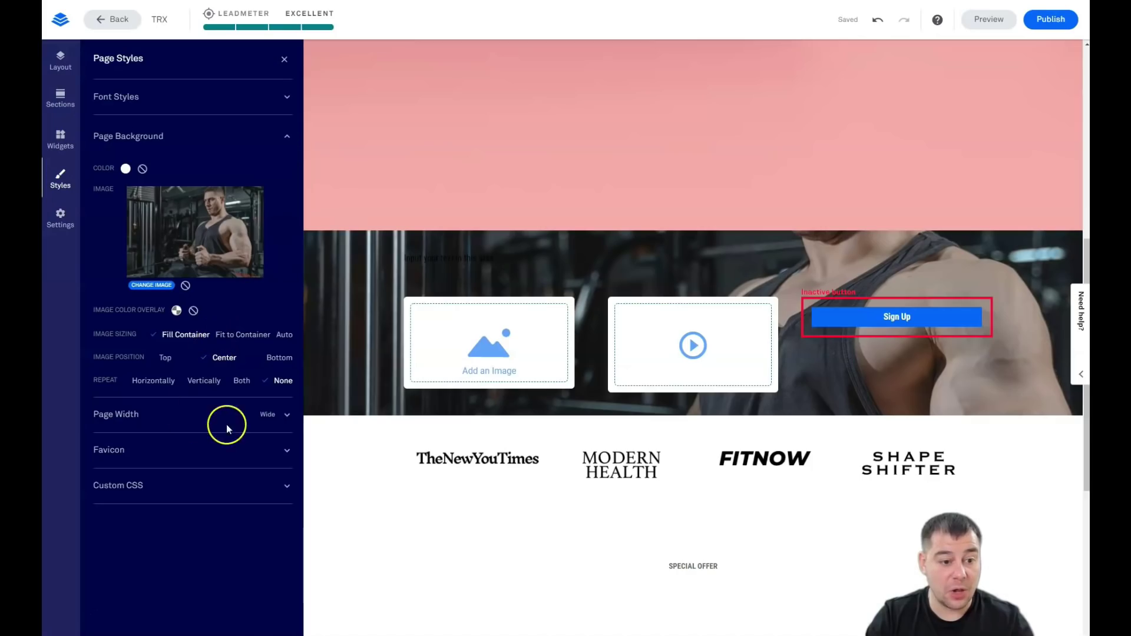
Set the Blank 1 section's minimum height to 50% in its section settings
click(279, 58)
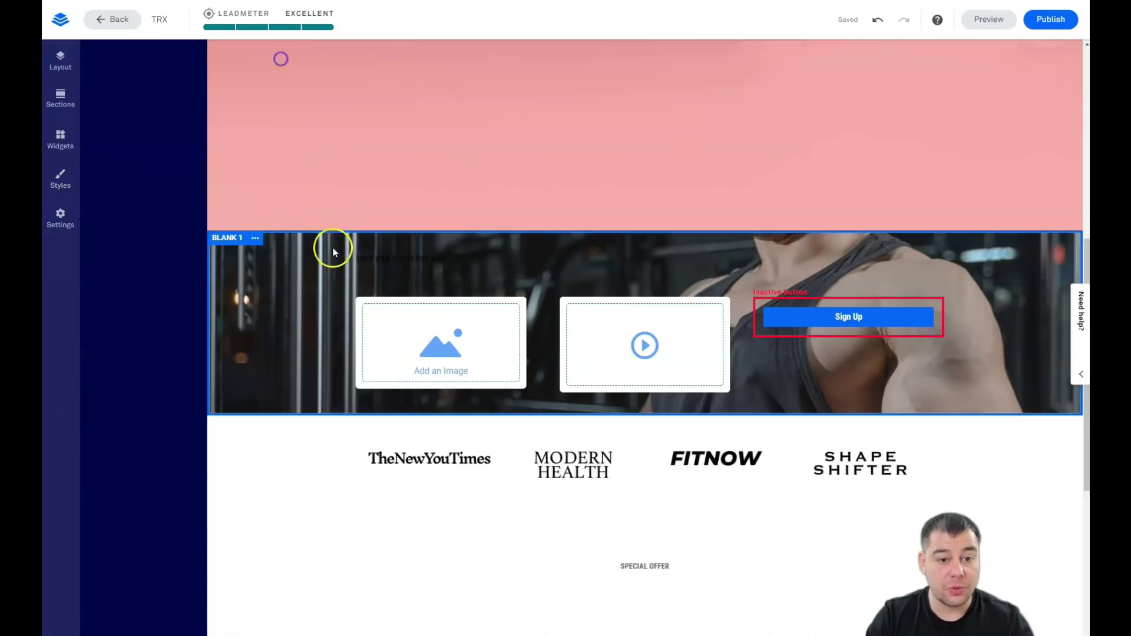
click(129, 239)
click(177, 246)
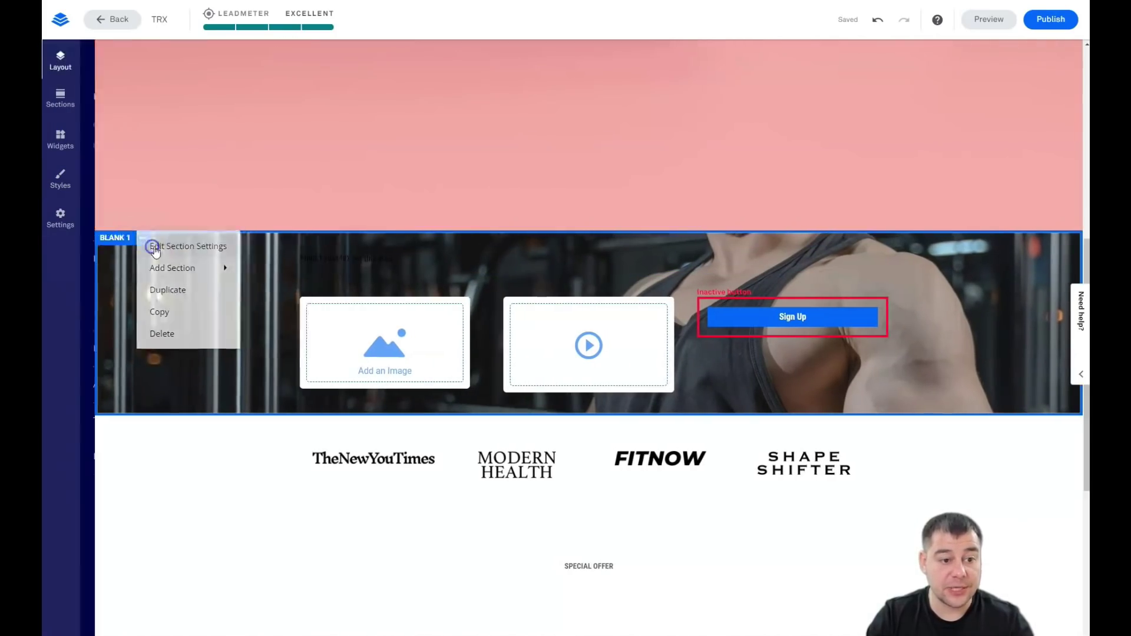
click(228, 357)
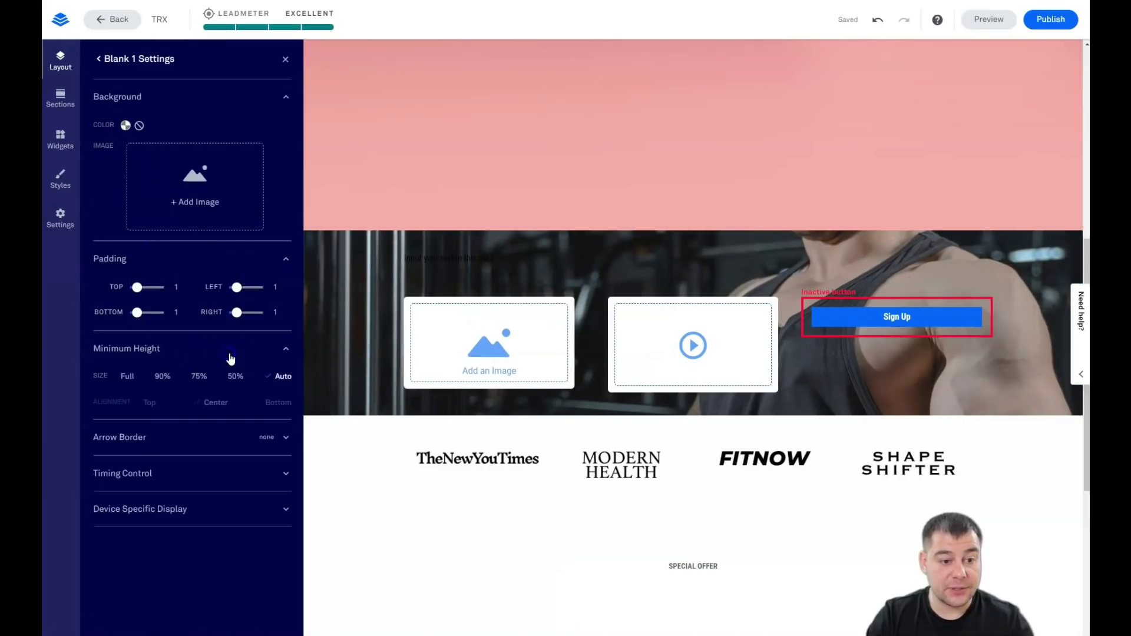
click(235, 377)
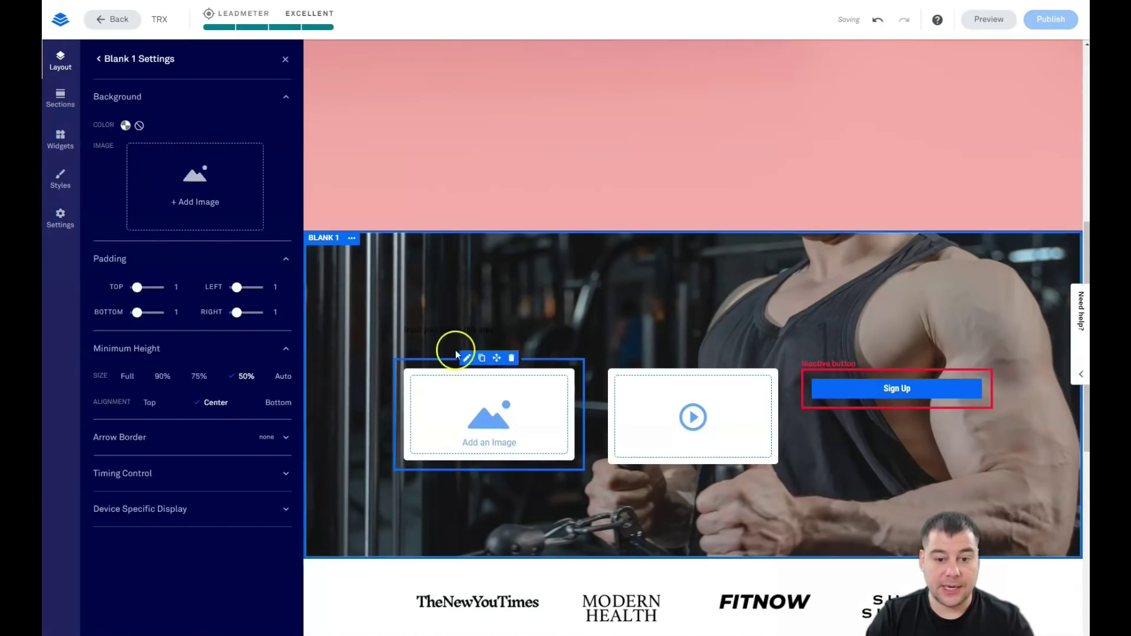
scroll(656, 326, down, 3)
scroll(656, 327, up, 3)
scroll(656, 324, down, 2)
click(61, 175)
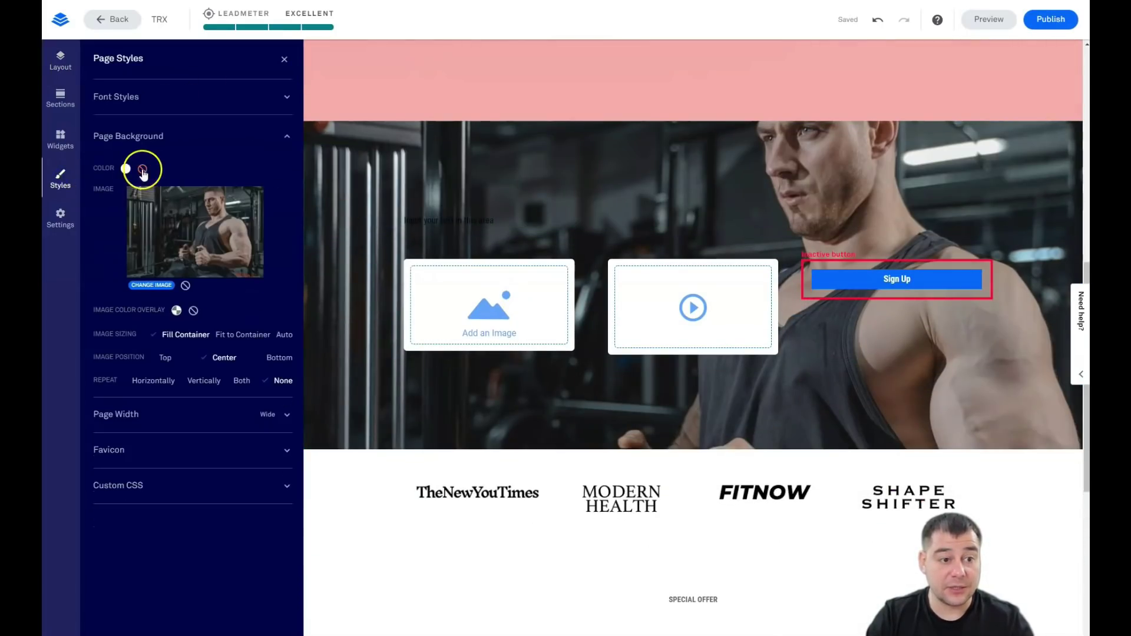
Remove the gym background image and set the page background to custom pink EDACAC
click(186, 288)
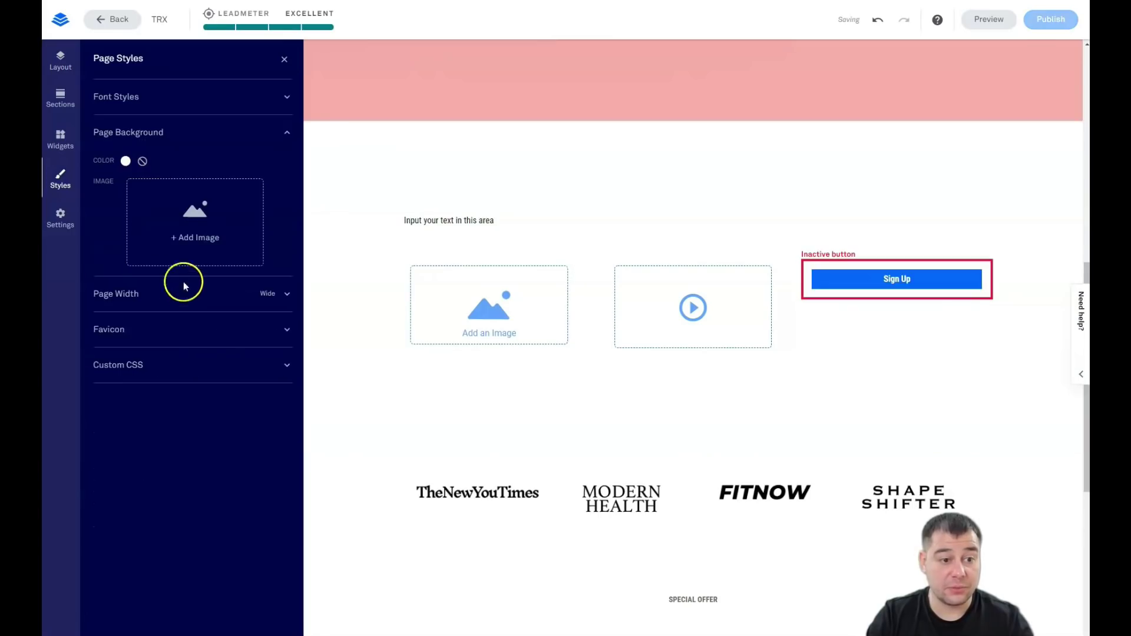
click(126, 161)
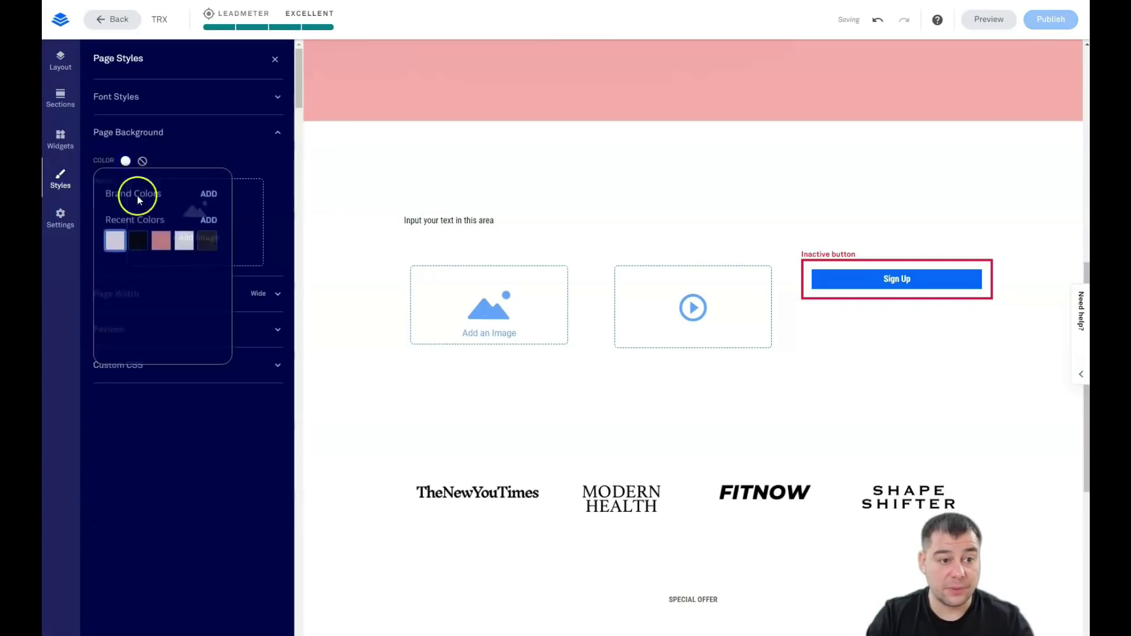
click(208, 224)
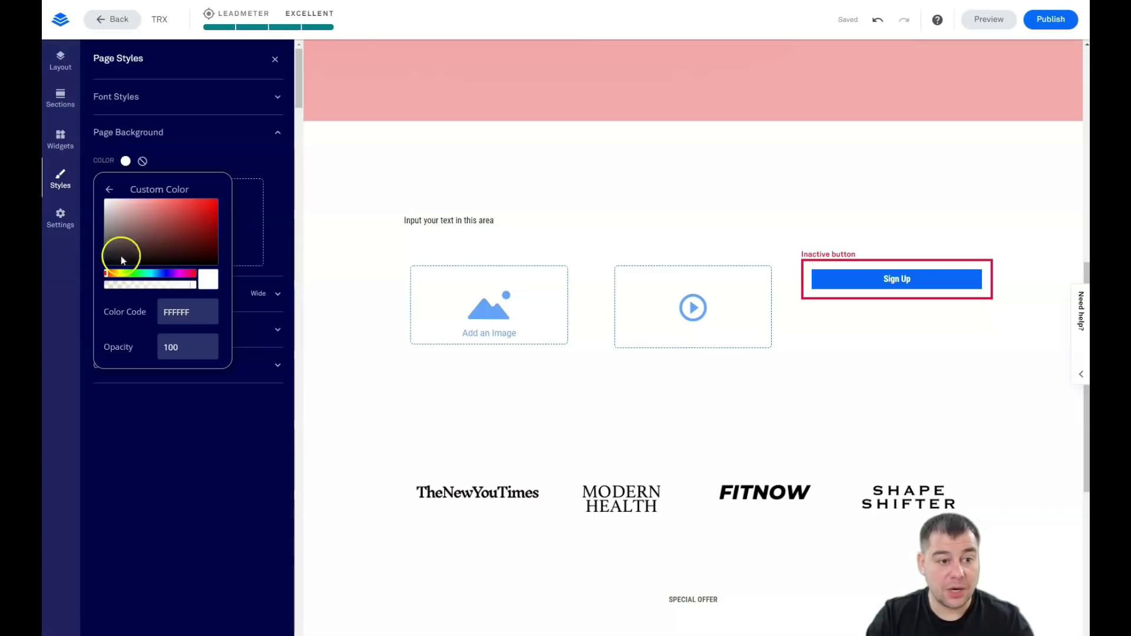
drag(146, 210, 135, 203)
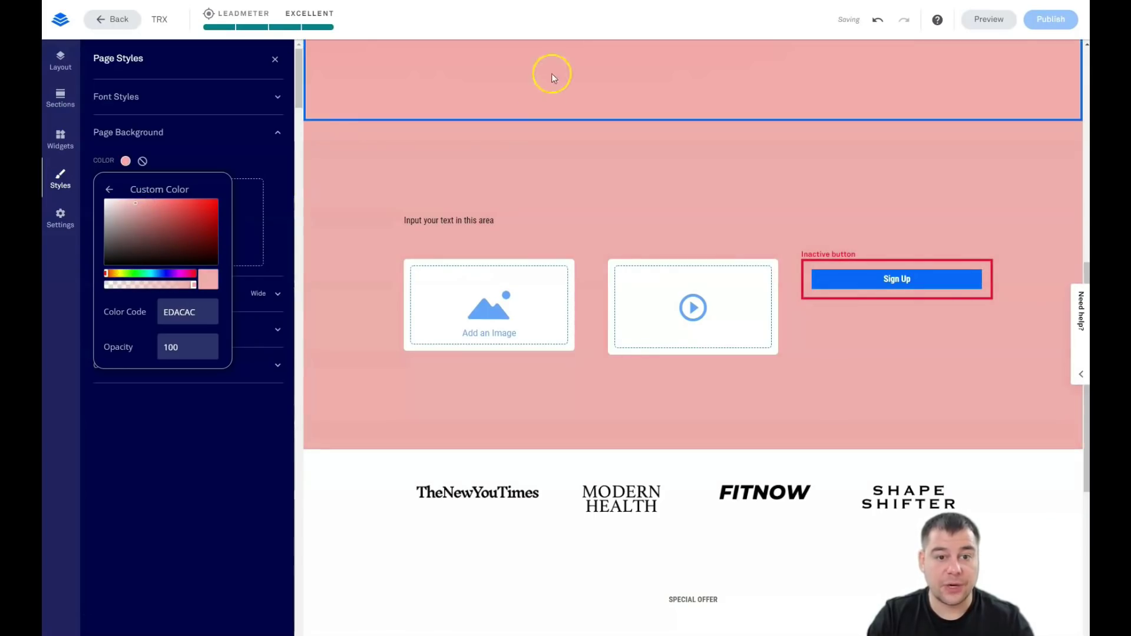
click(262, 100)
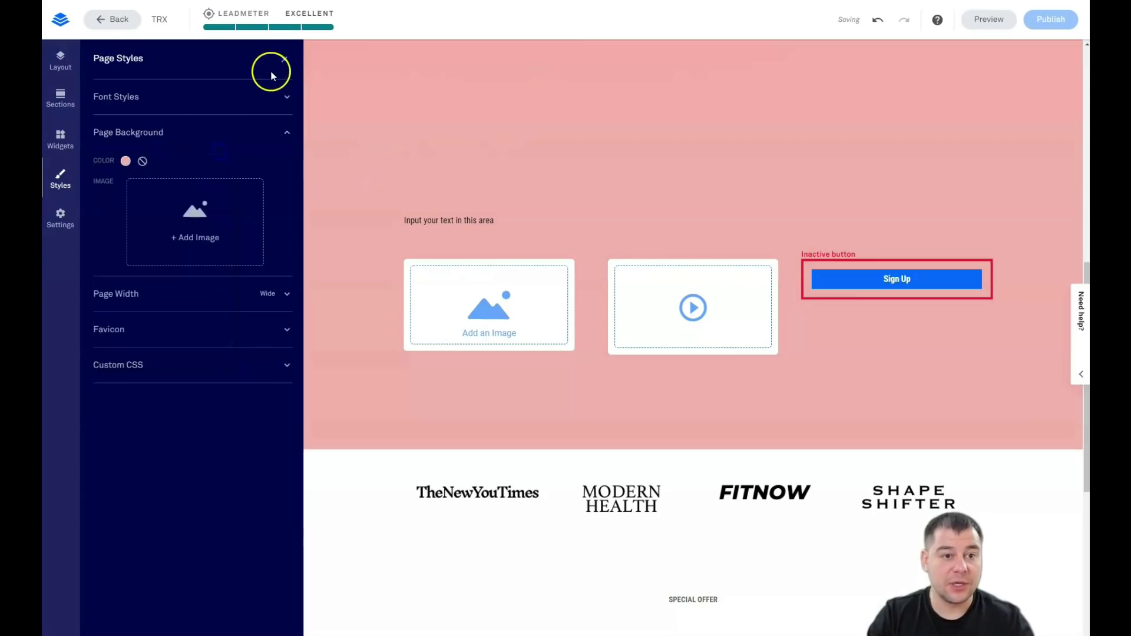
click(282, 62)
scroll(550, 277, up, 8)
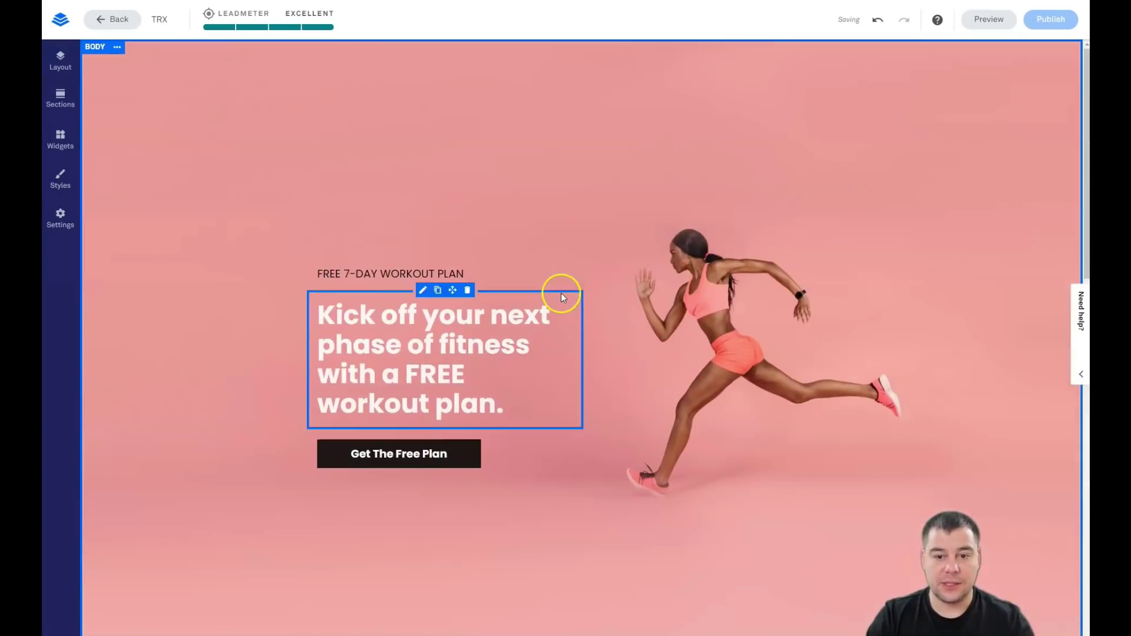
scroll(561, 292, down, 5)
scroll(560, 292, down, 3)
scroll(564, 290, up, 4)
scroll(563, 302, down, 7)
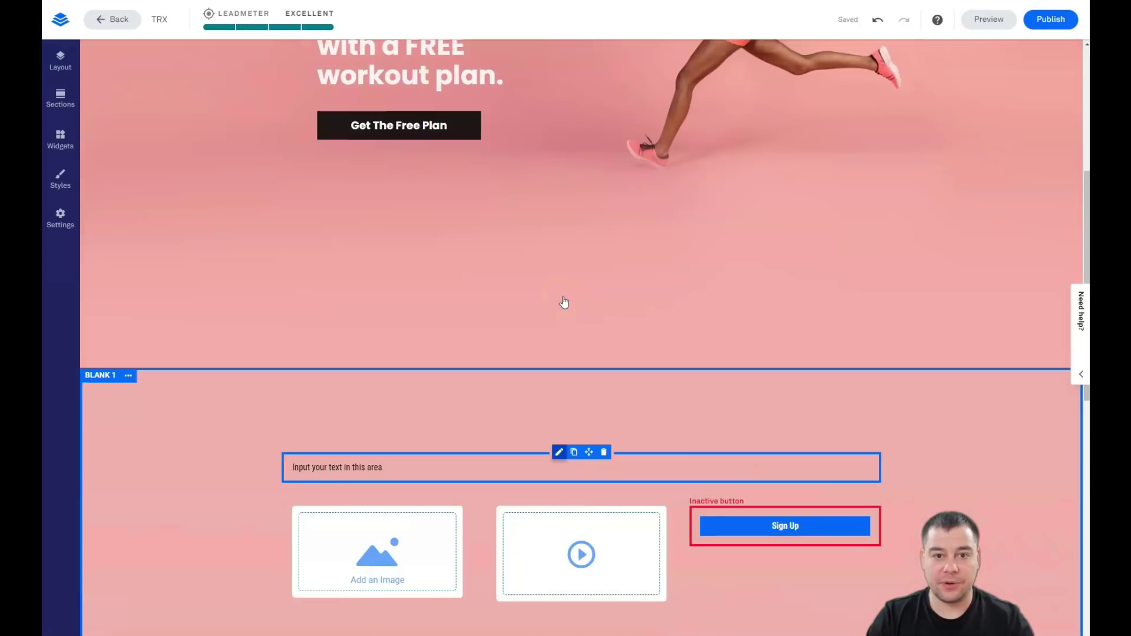
scroll(563, 299, down, 2)
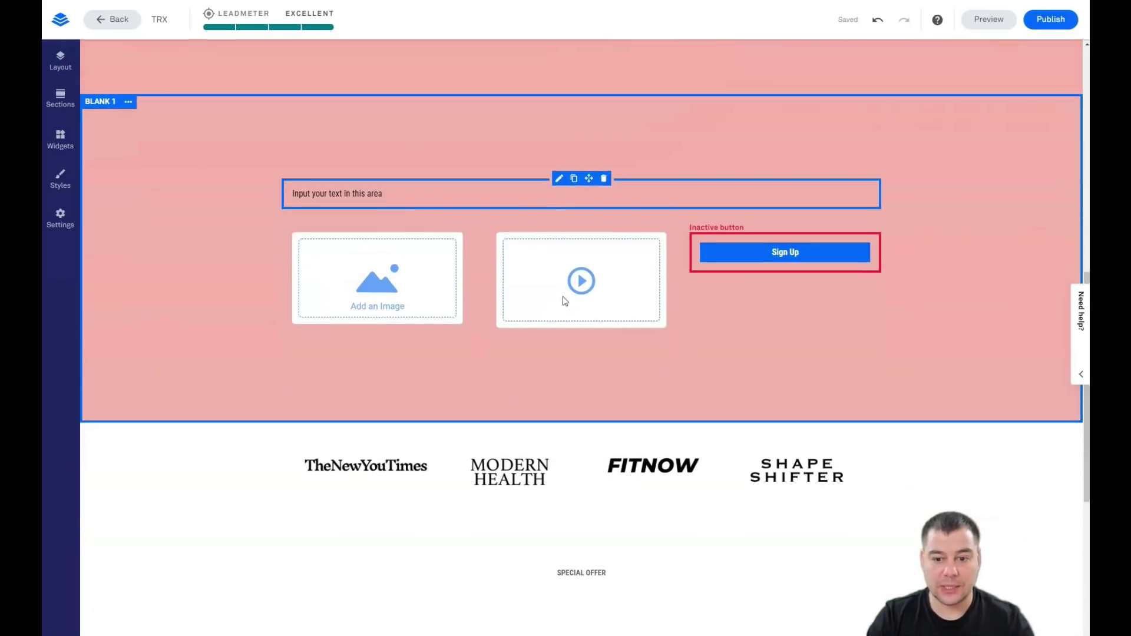
scroll(641, 269, up, 8)
scroll(645, 279, down, 10)
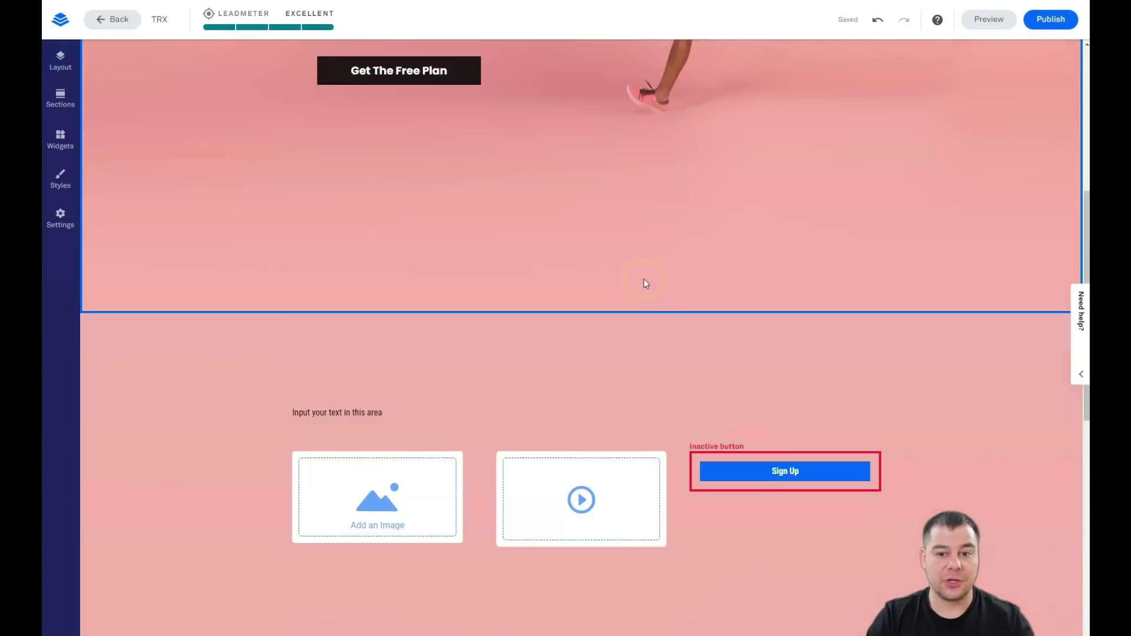
scroll(647, 281, up, 2)
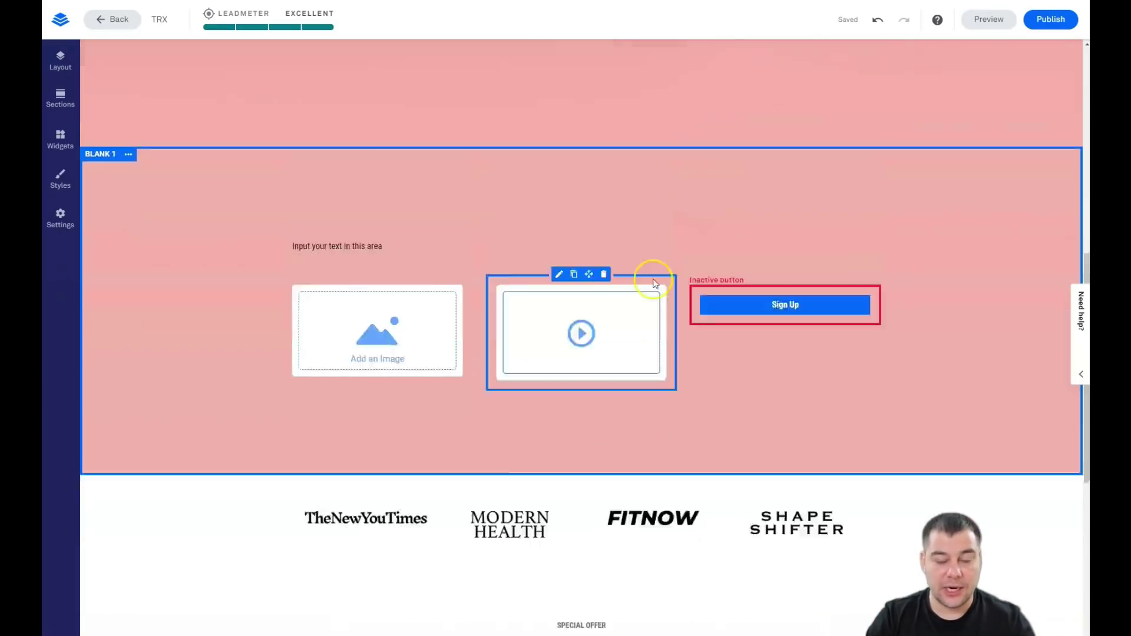
scroll(651, 277, down, 6)
scroll(147, 328, up, 4)
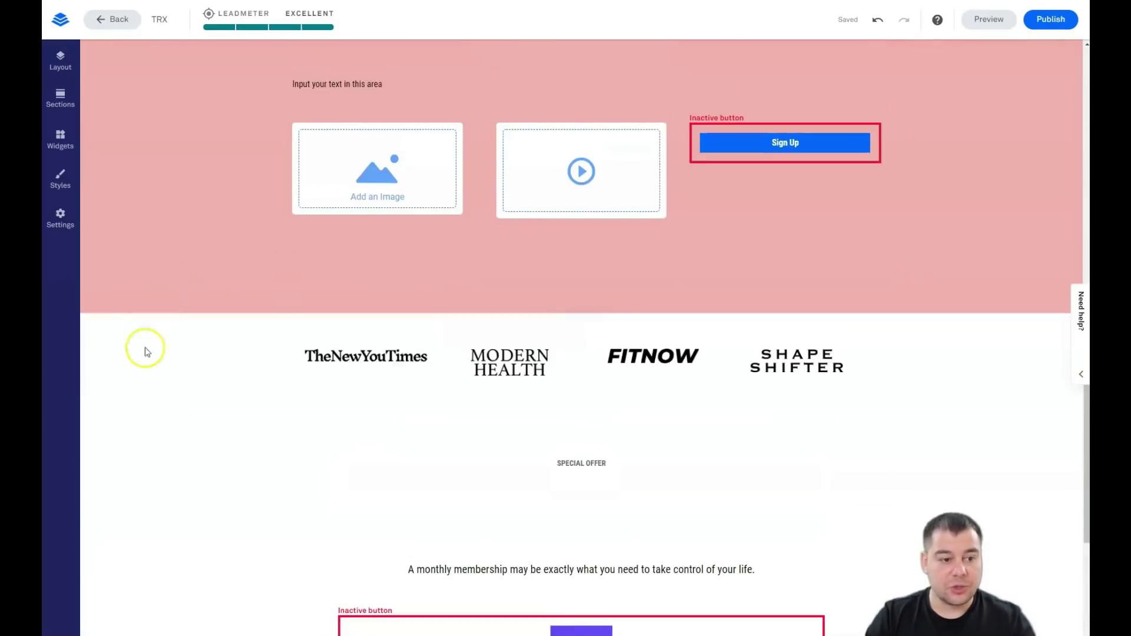
scroll(265, 434, down, 5)
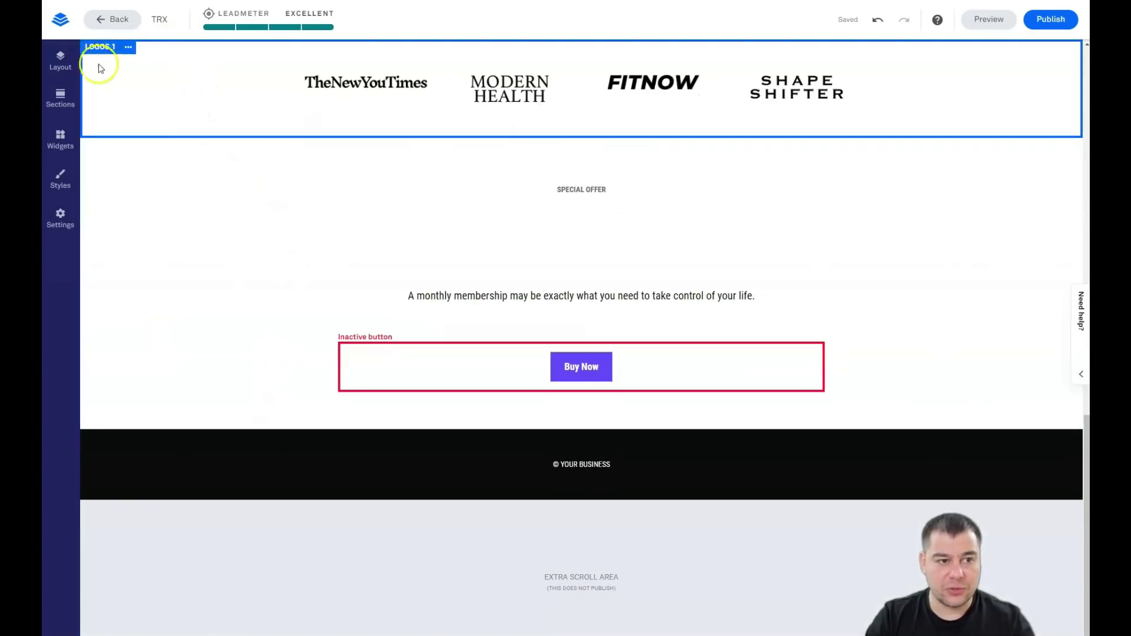
Delete the Logos 1 and Call to Action 1 sections from the page
click(128, 46)
click(169, 146)
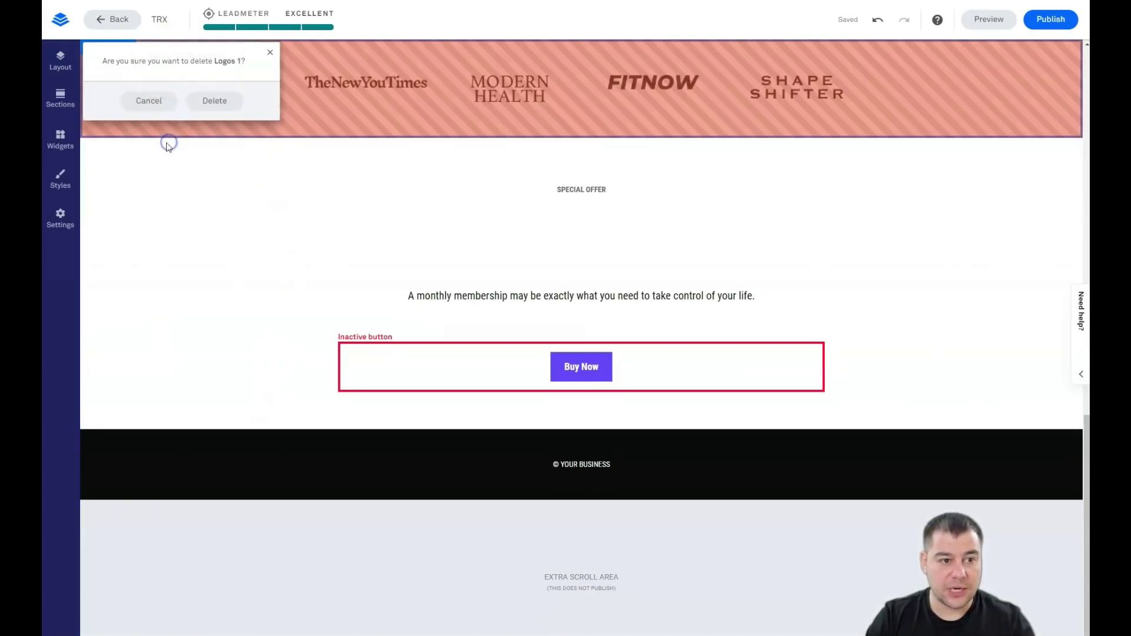
click(204, 107)
click(162, 146)
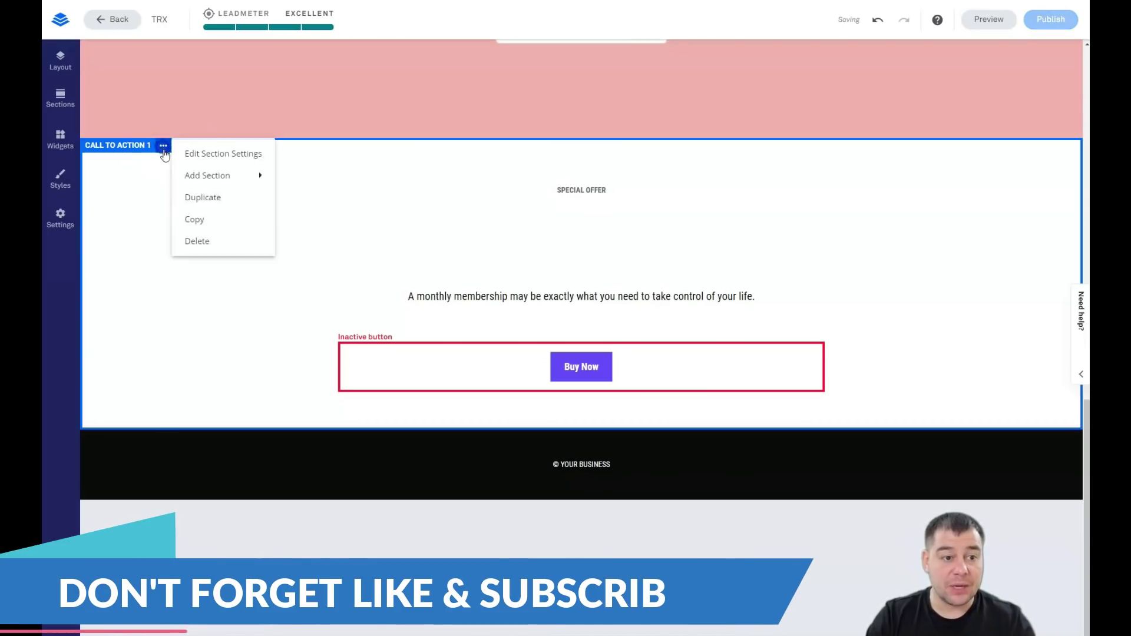
click(203, 239)
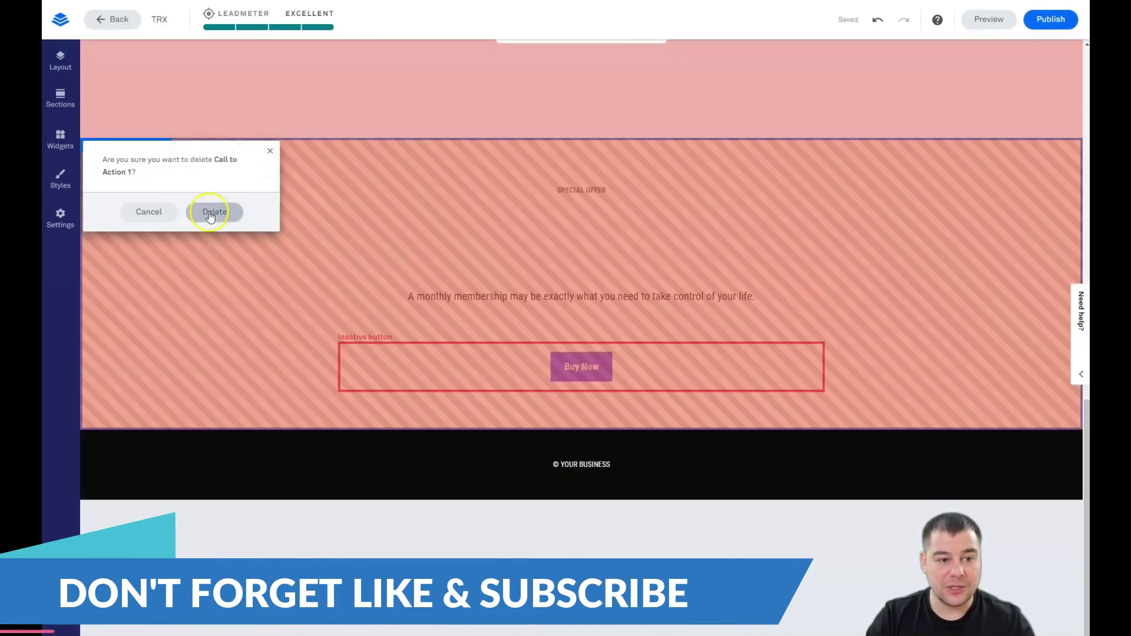
click(225, 213)
scroll(533, 361, up, 3)
mouse_move(312, 410)
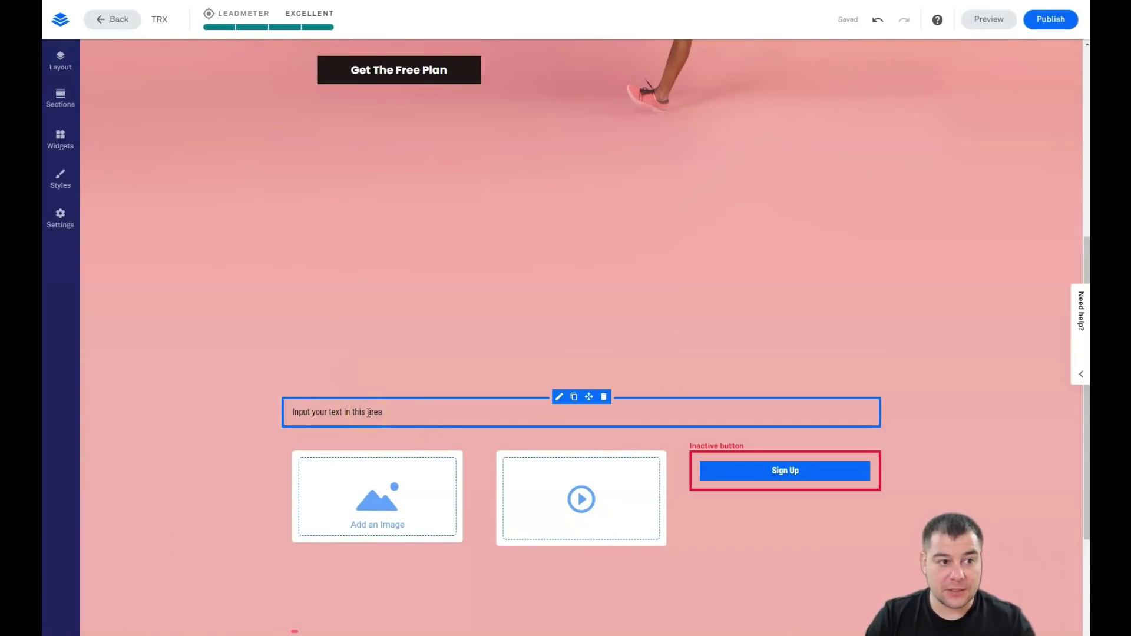
Drag the hero's column divider right so the headline wraps onto three lines
click(48, 143)
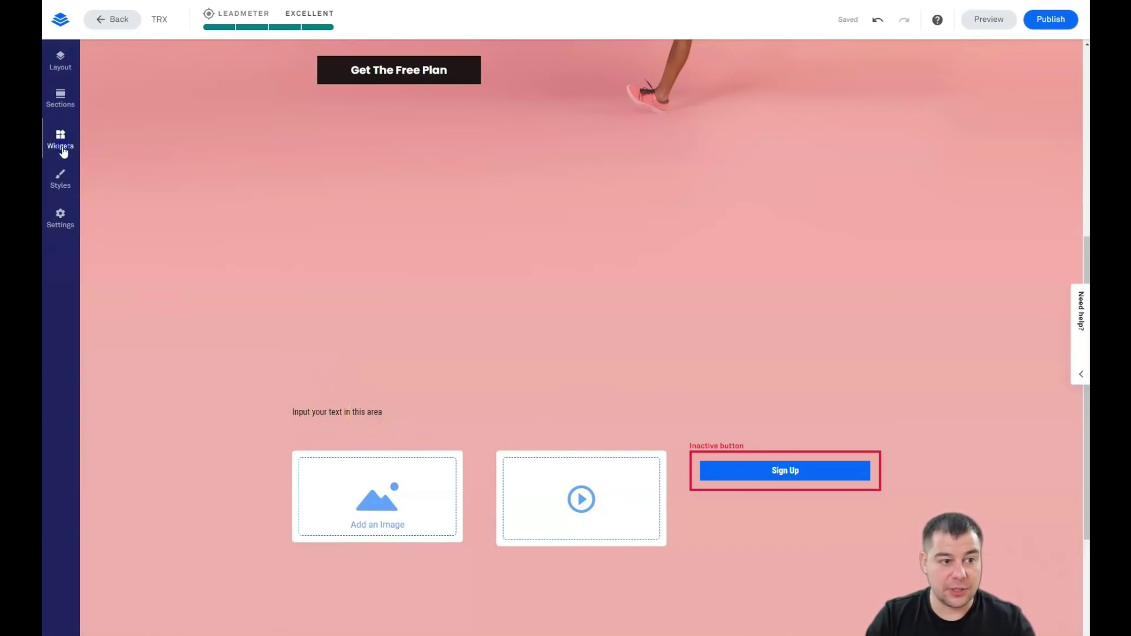
click(121, 532)
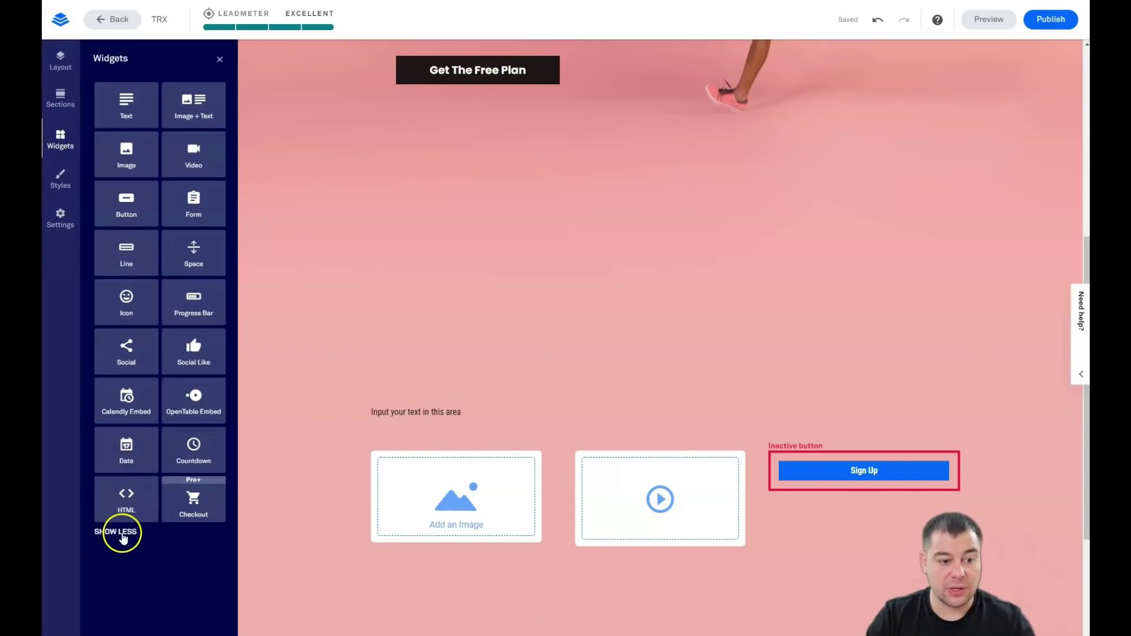
click(122, 532)
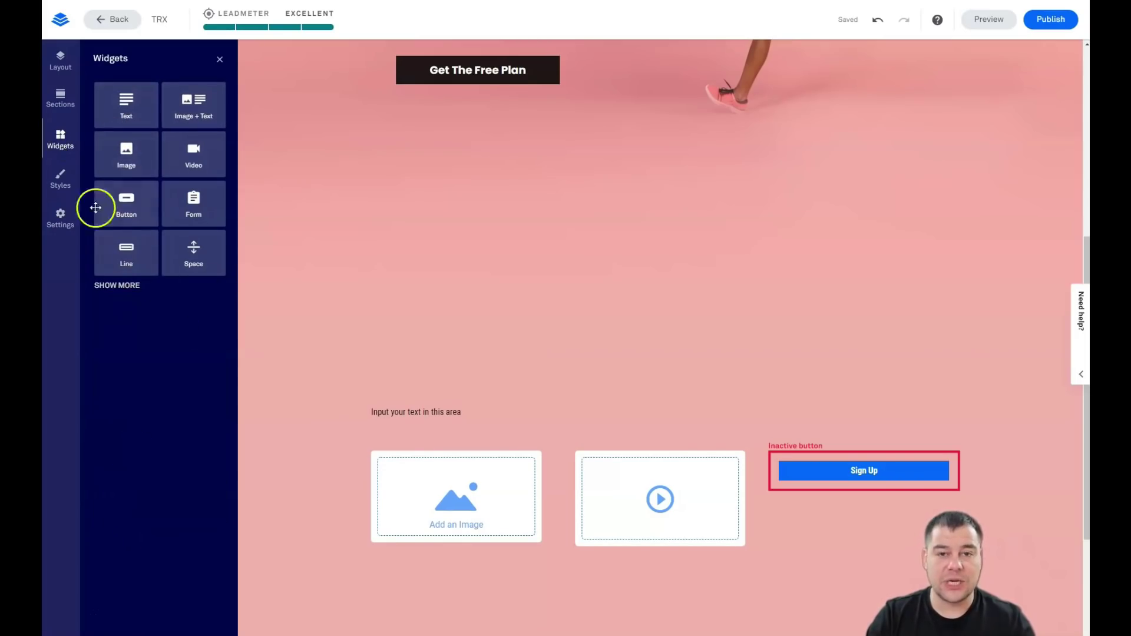
scroll(589, 443, down, 2)
scroll(592, 447, up, 2)
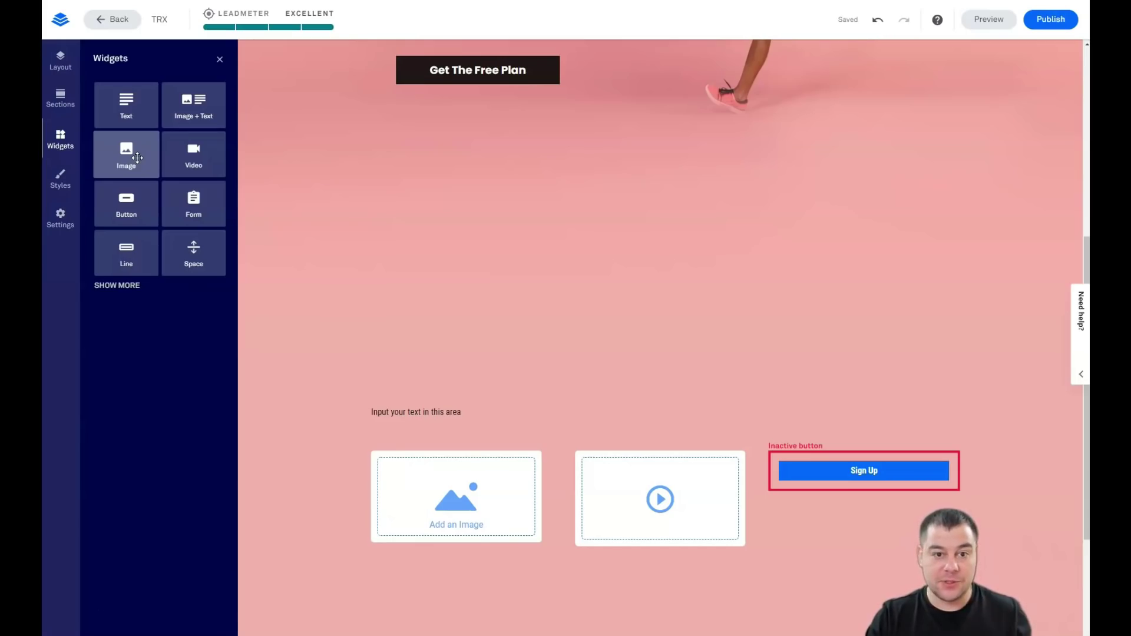
scroll(744, 303, up, 5)
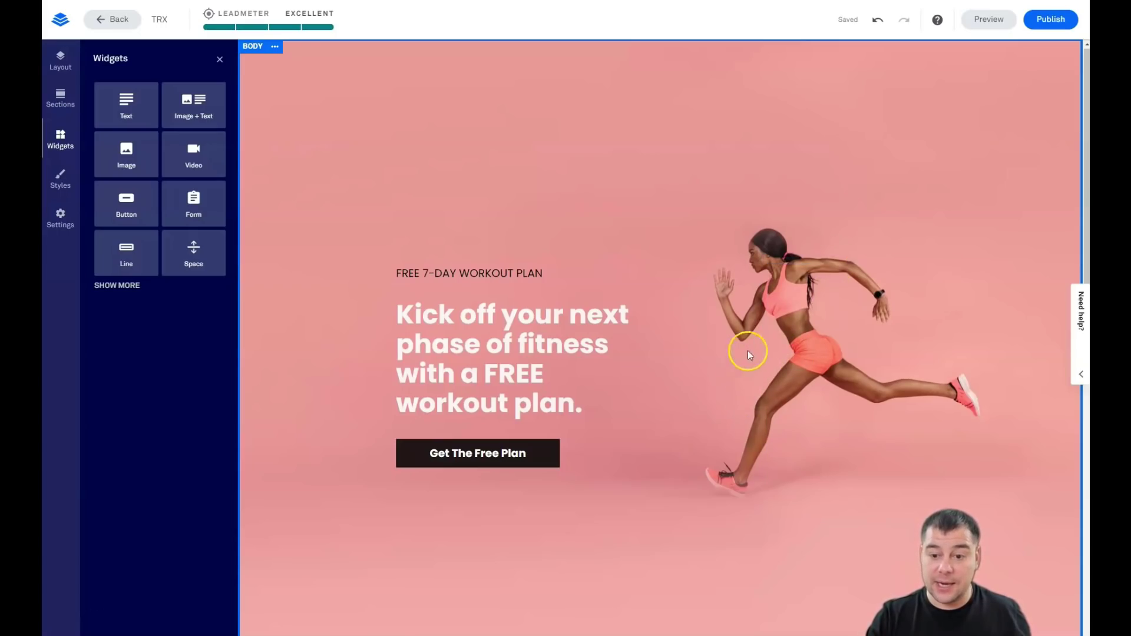
drag(819, 373, 848, 374)
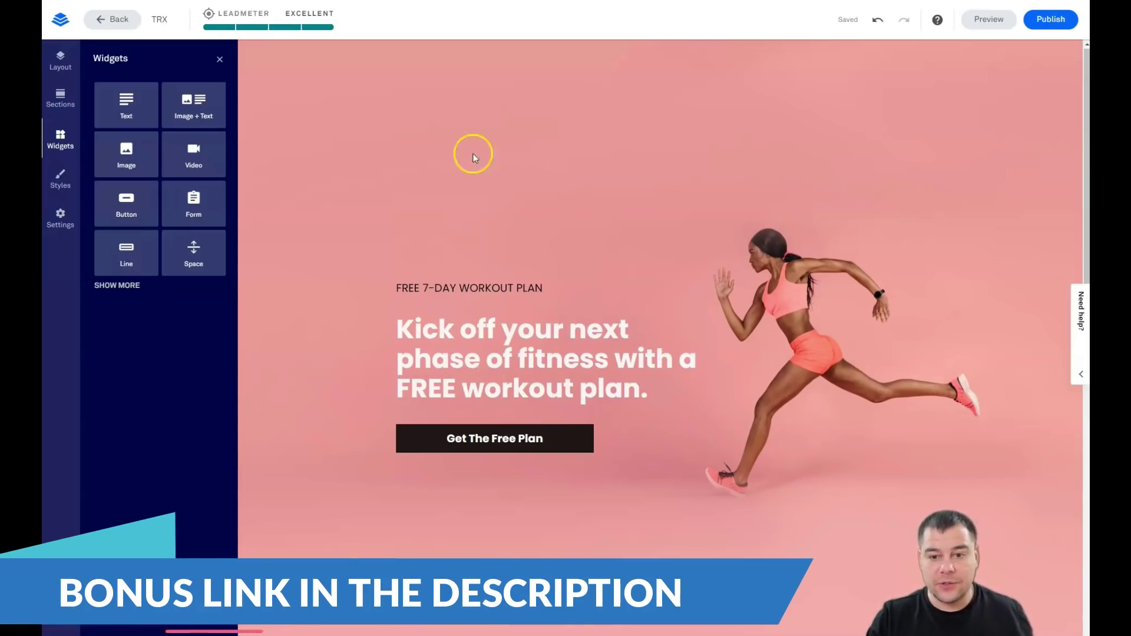
scroll(566, 391, down, 10)
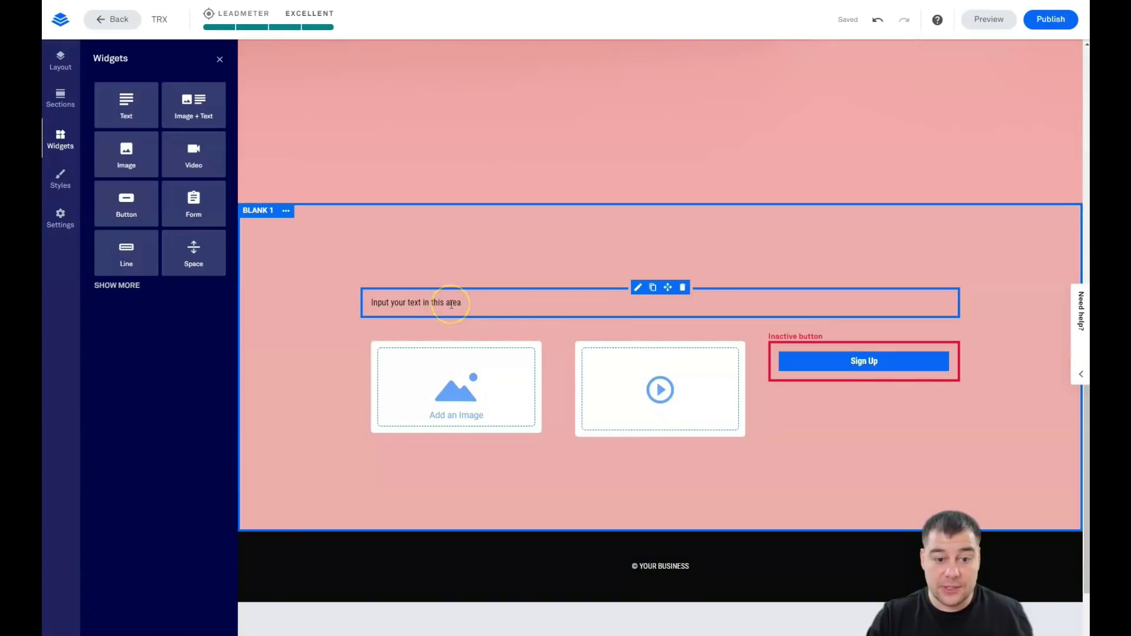
Restyle the placeholder line as a Jumbo heading with size 7 and spacing 5
double_click(447, 304)
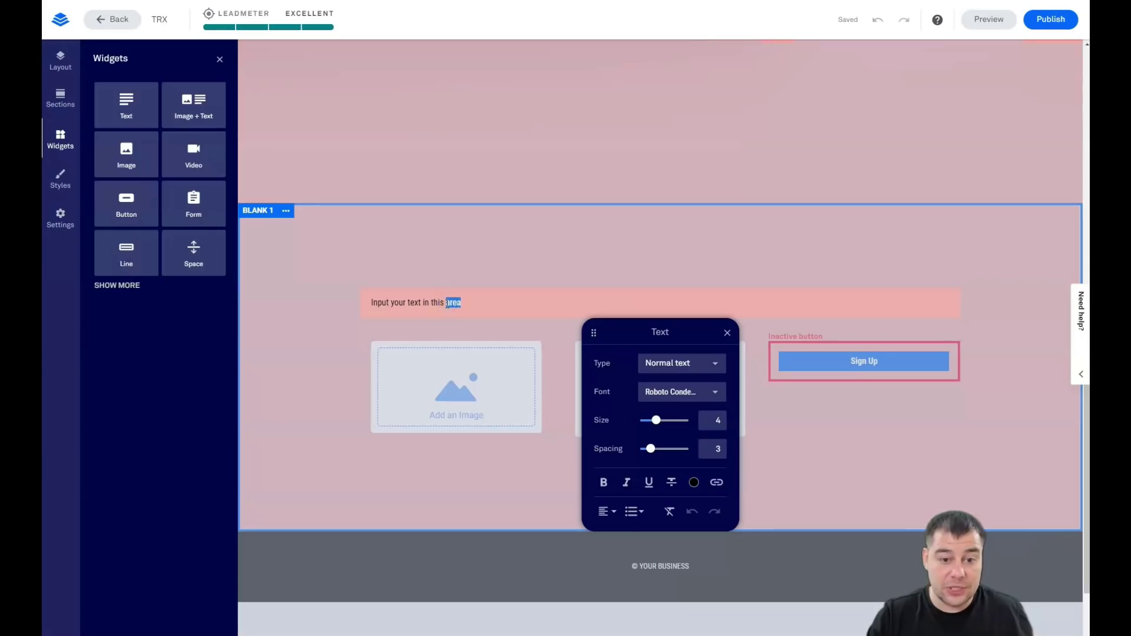
drag(462, 304, 389, 301)
drag(656, 420, 667, 422)
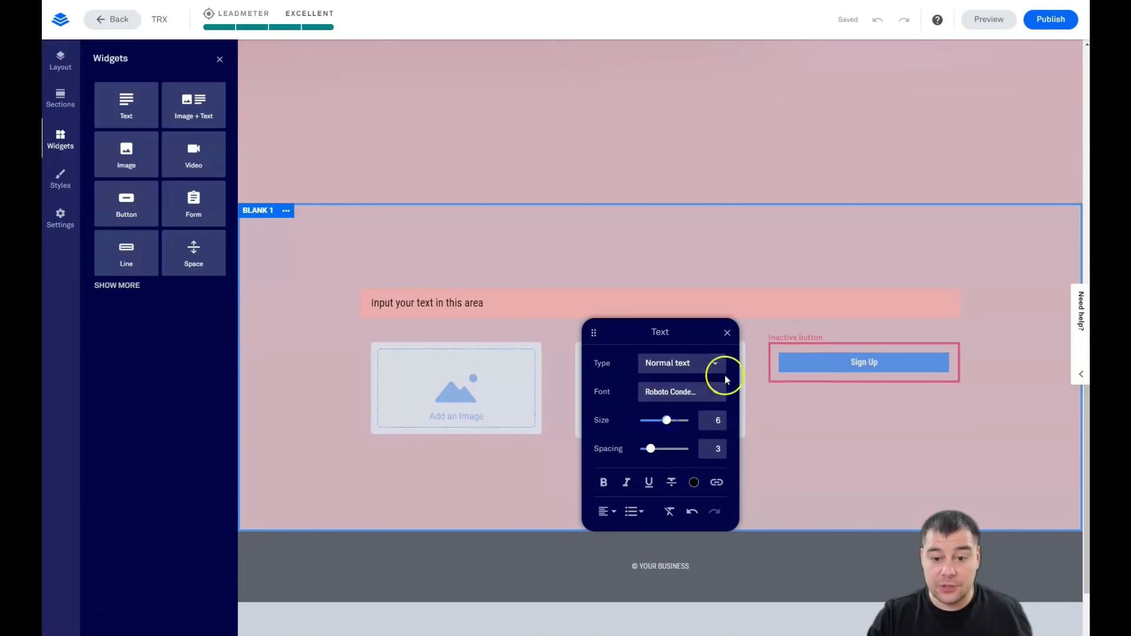
click(701, 362)
click(685, 299)
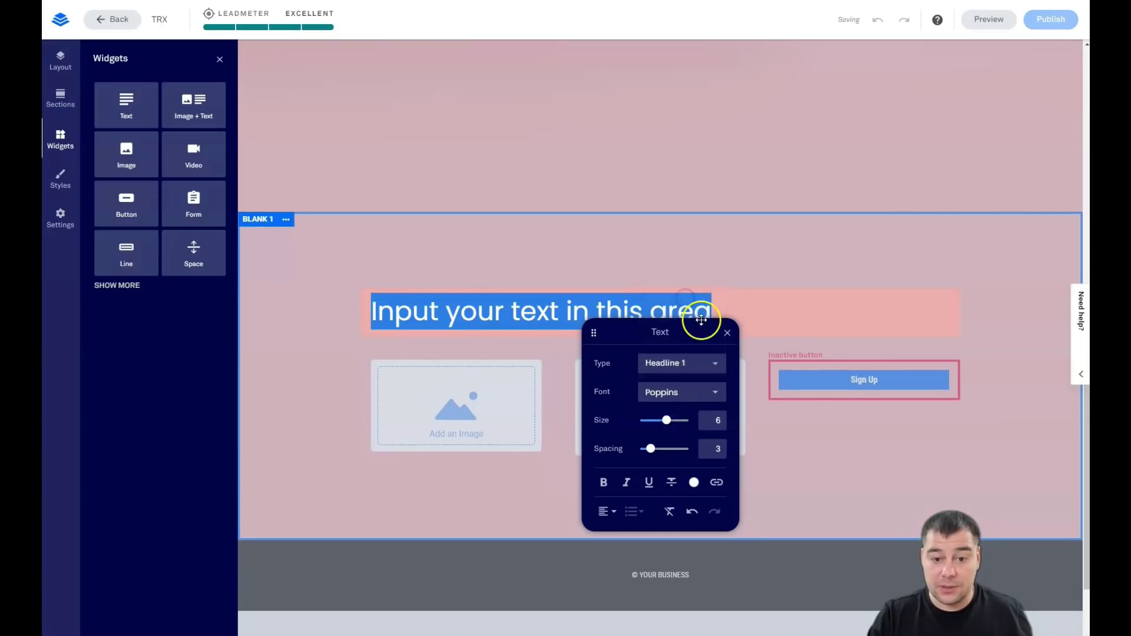
click(706, 363)
click(687, 341)
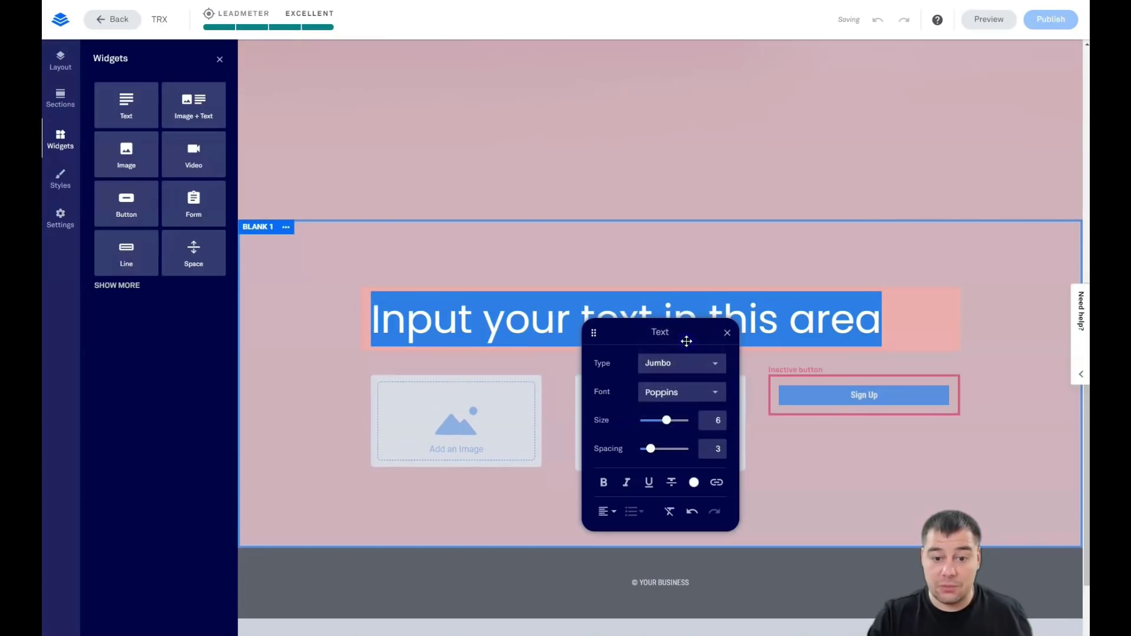
drag(666, 419, 672, 424)
drag(658, 452, 661, 449)
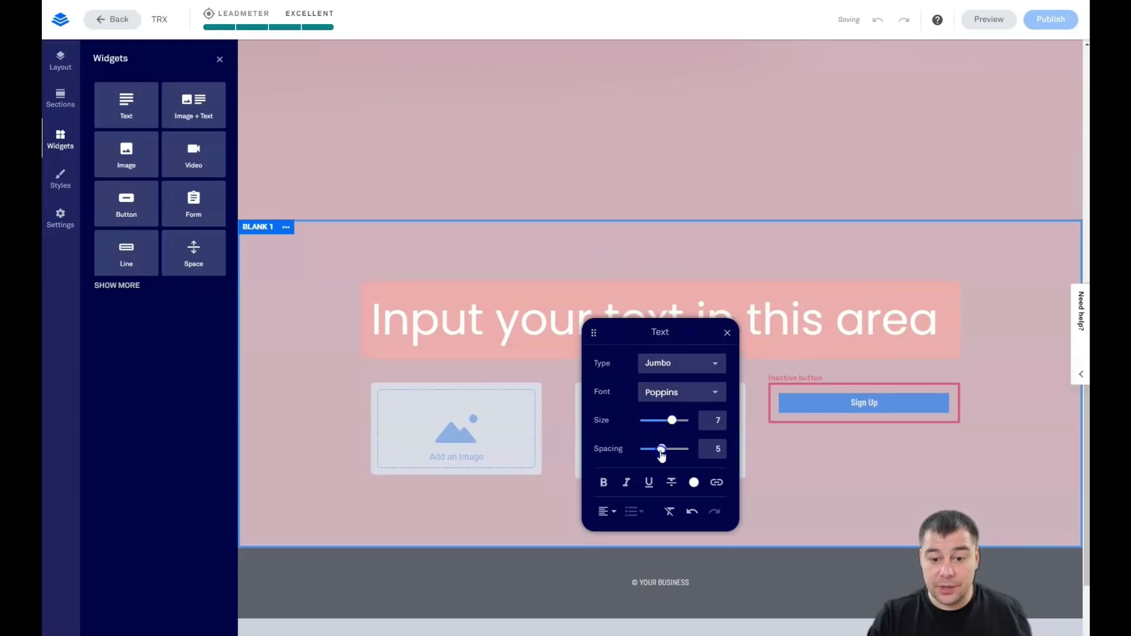
Set the heading font to Noto Sans and apply a black colour
click(708, 394)
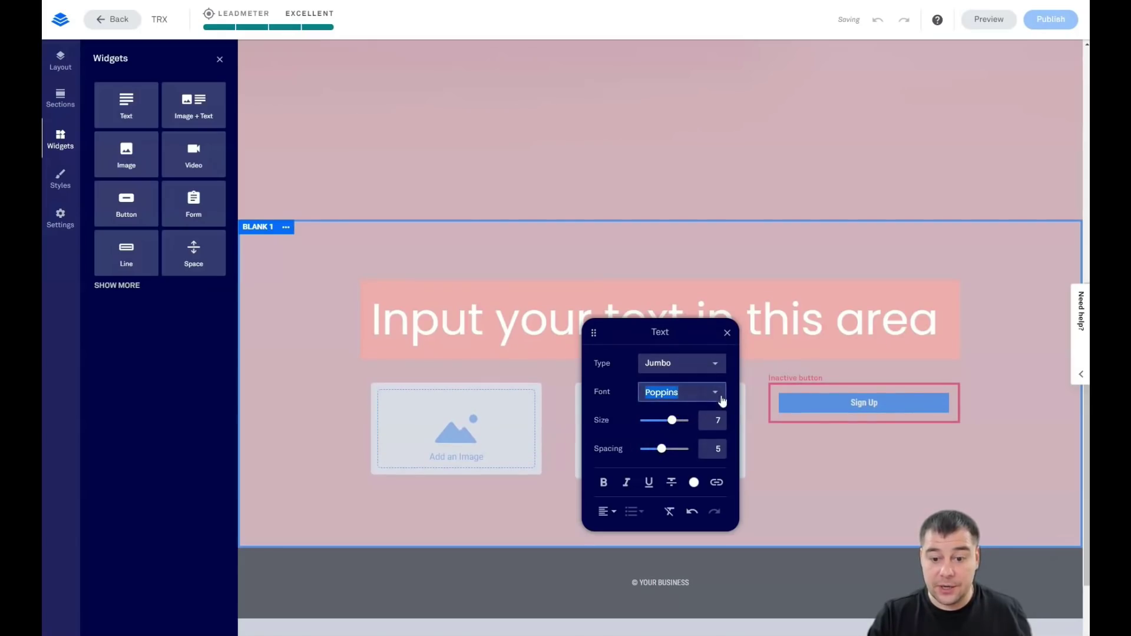
click(714, 394)
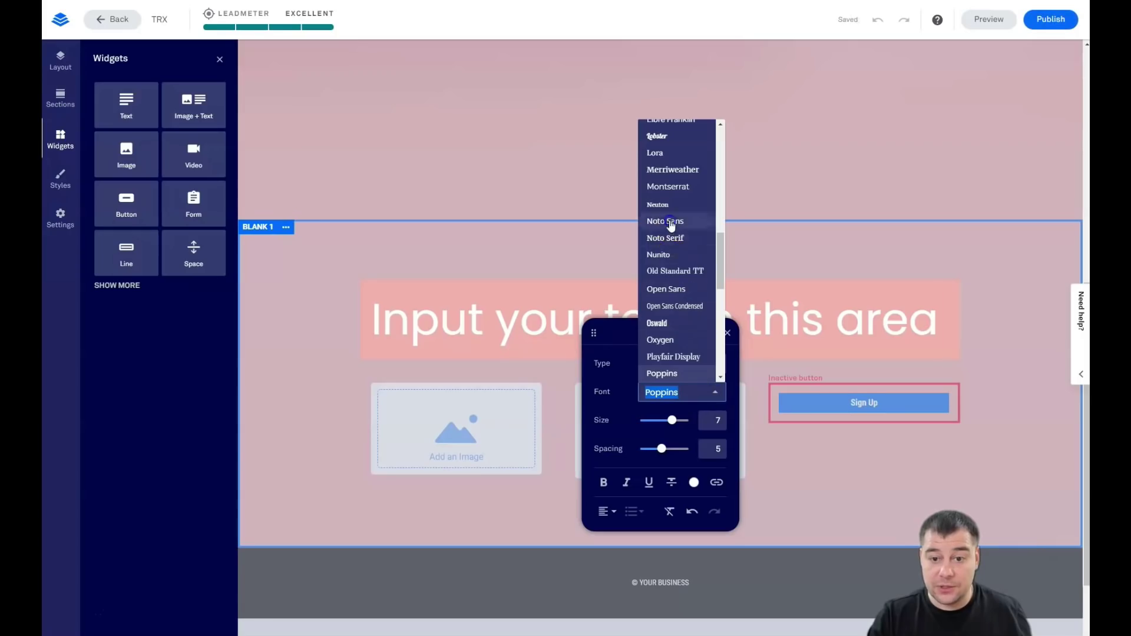
click(670, 221)
click(694, 482)
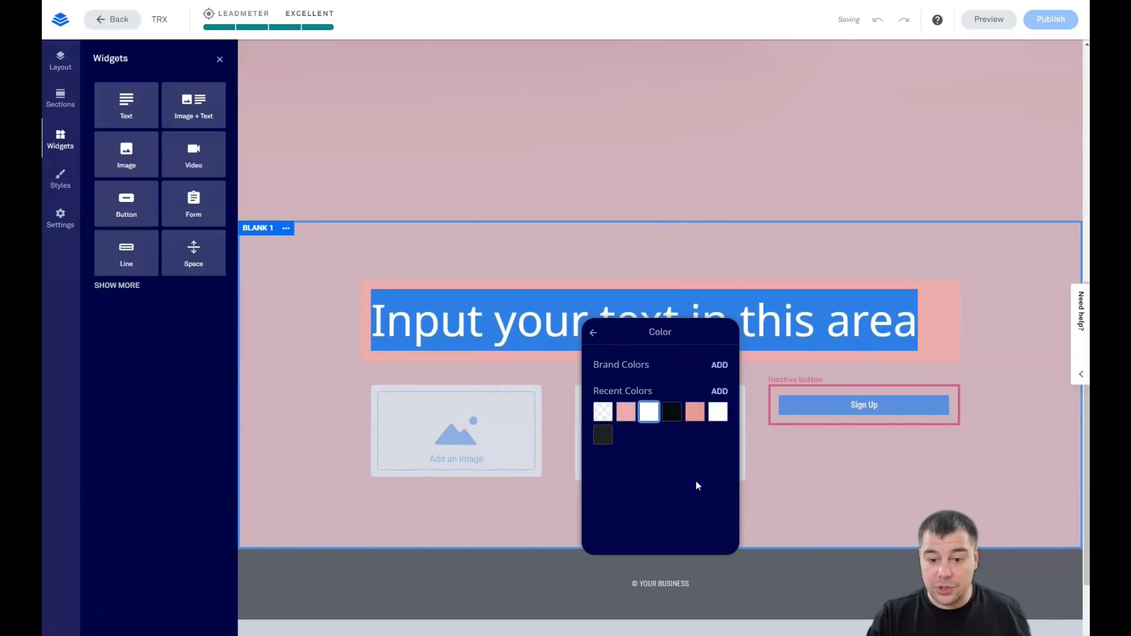
click(691, 249)
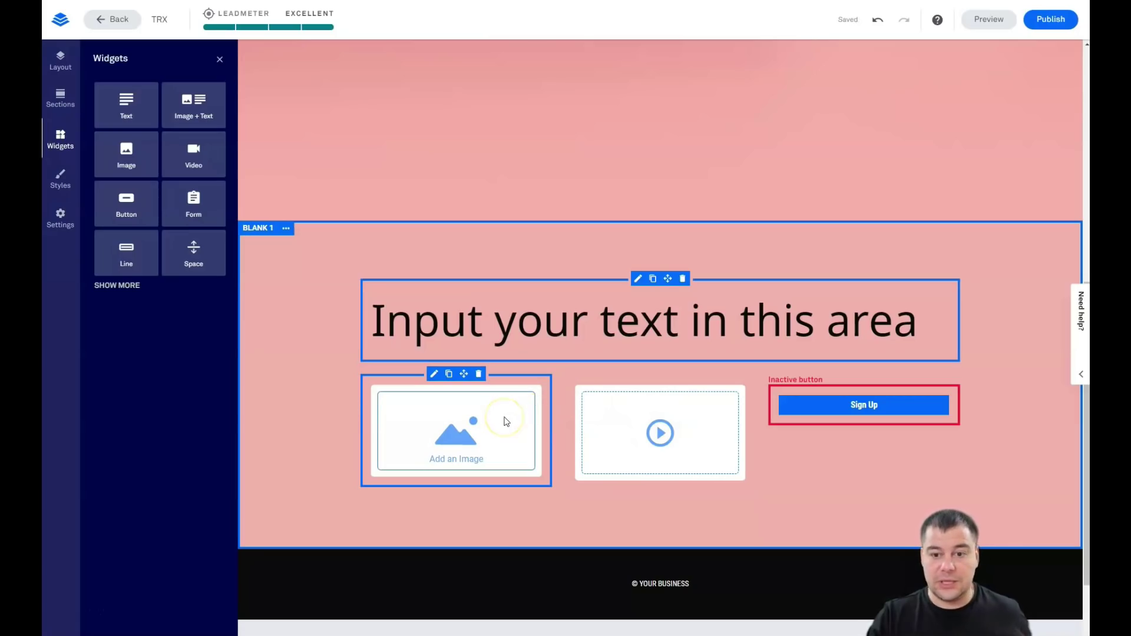
Delete the image placeholder and widen the video column across the section
scroll(595, 418, down, 2)
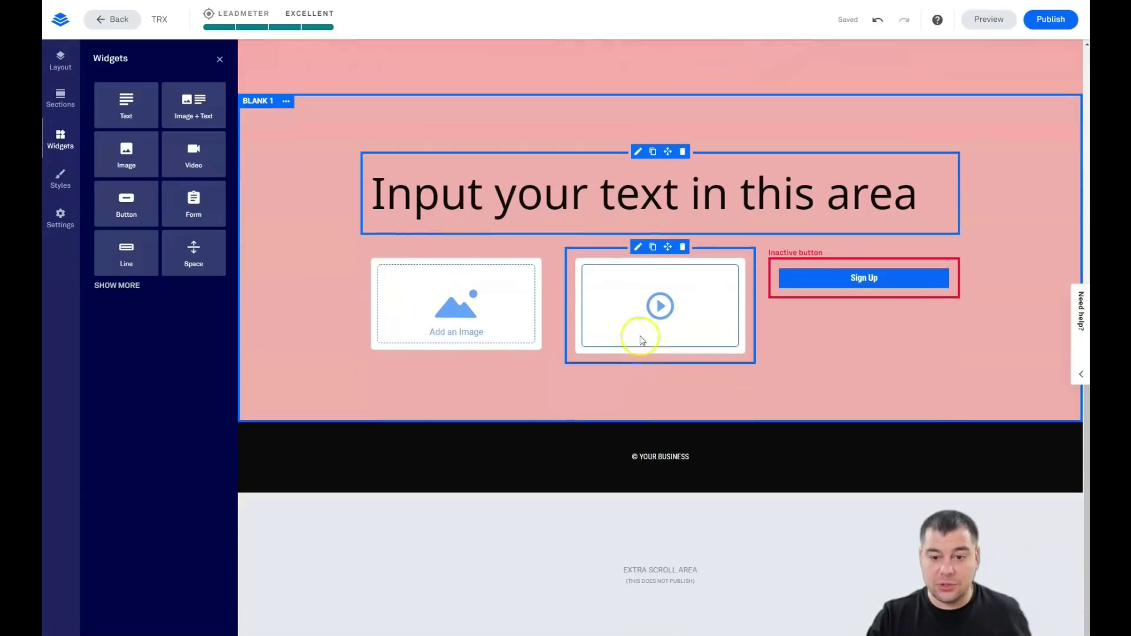
mouse_move(553, 308)
drag(558, 305, 452, 302)
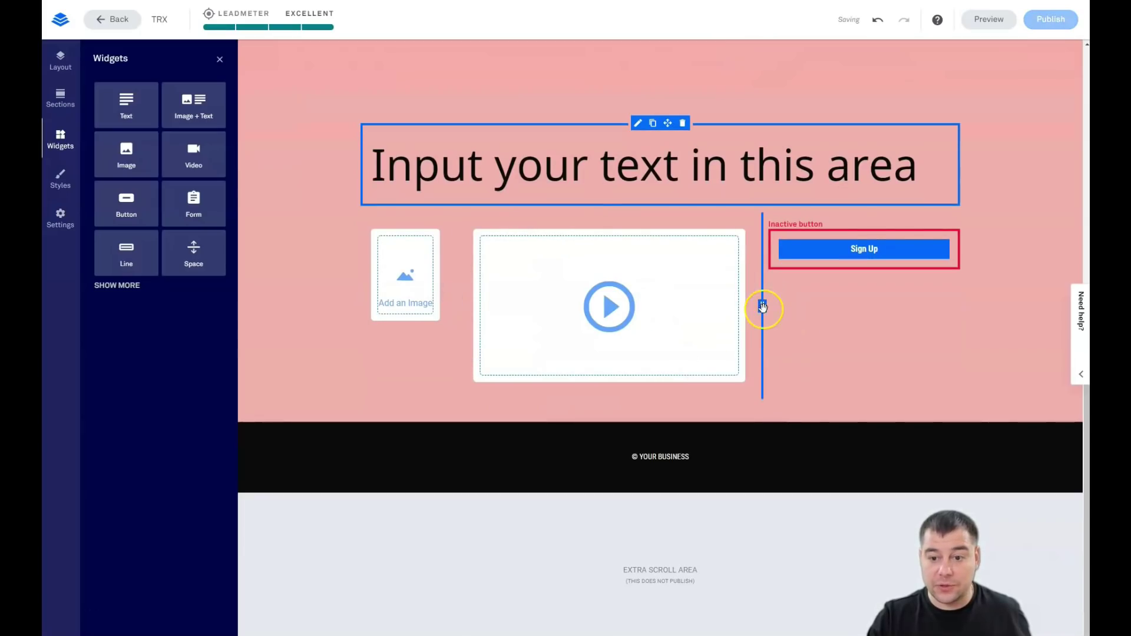
drag(812, 311, 825, 315)
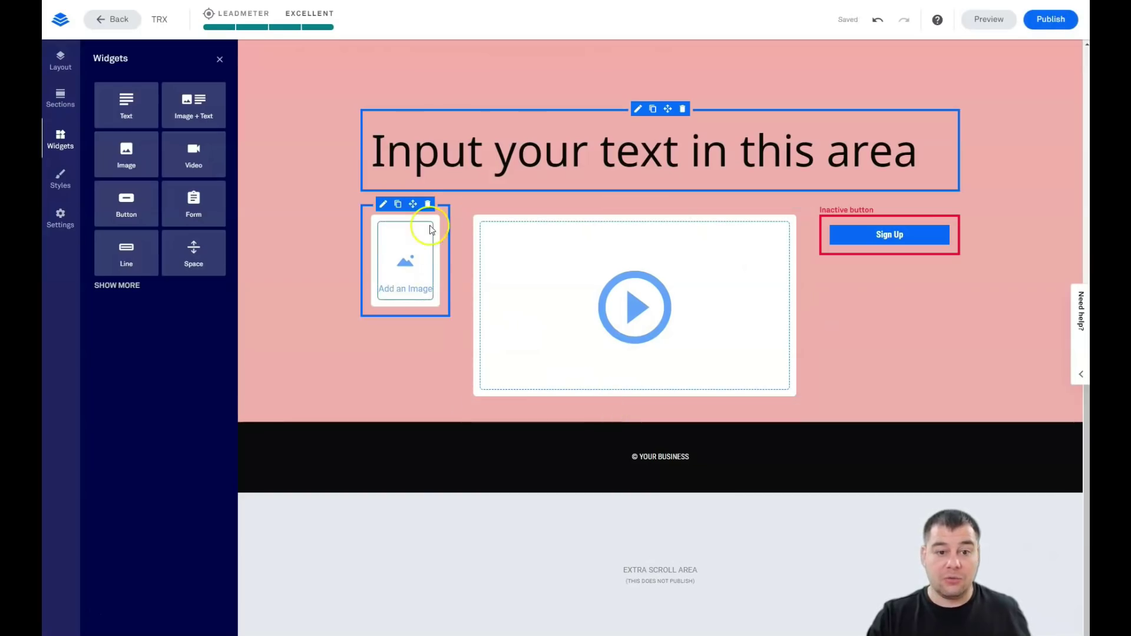
click(428, 203)
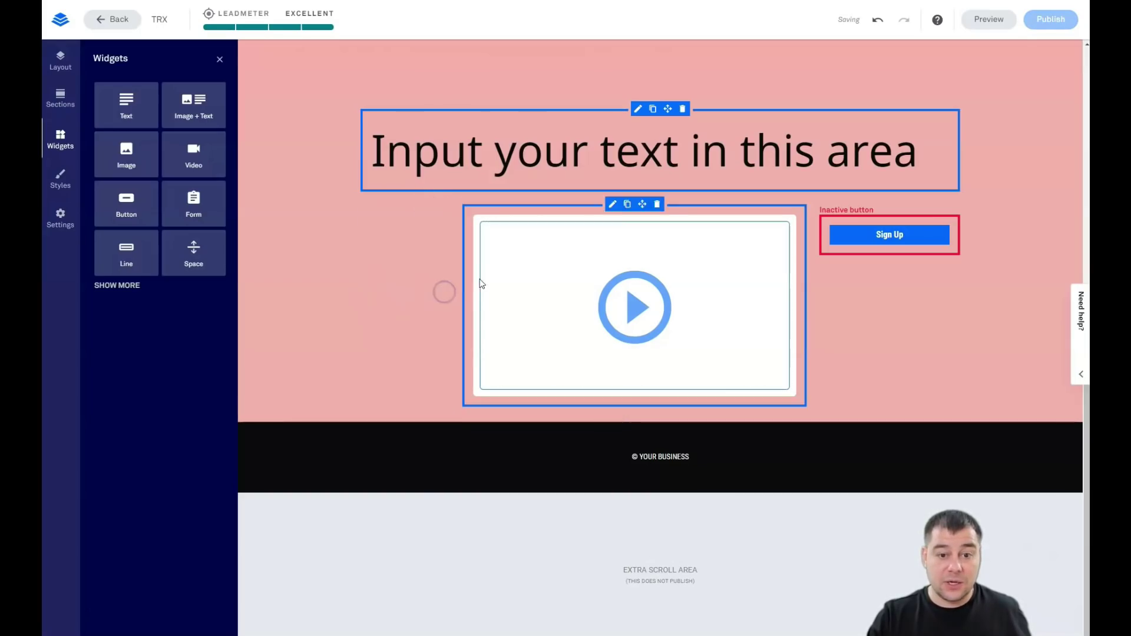
drag(456, 306, 361, 301)
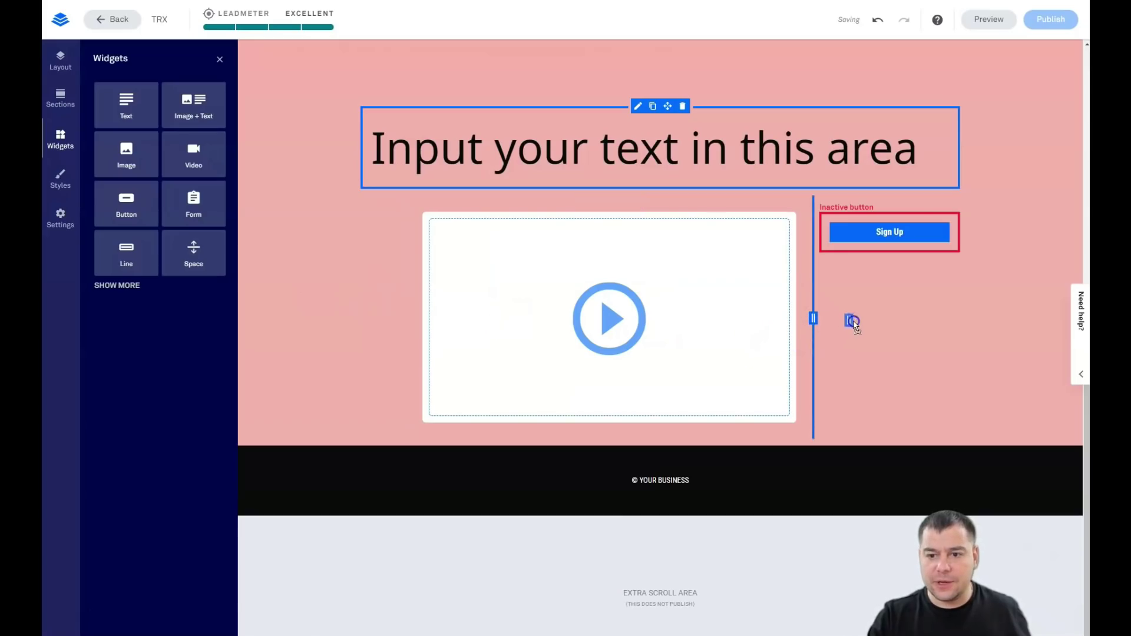
drag(851, 322, 883, 326)
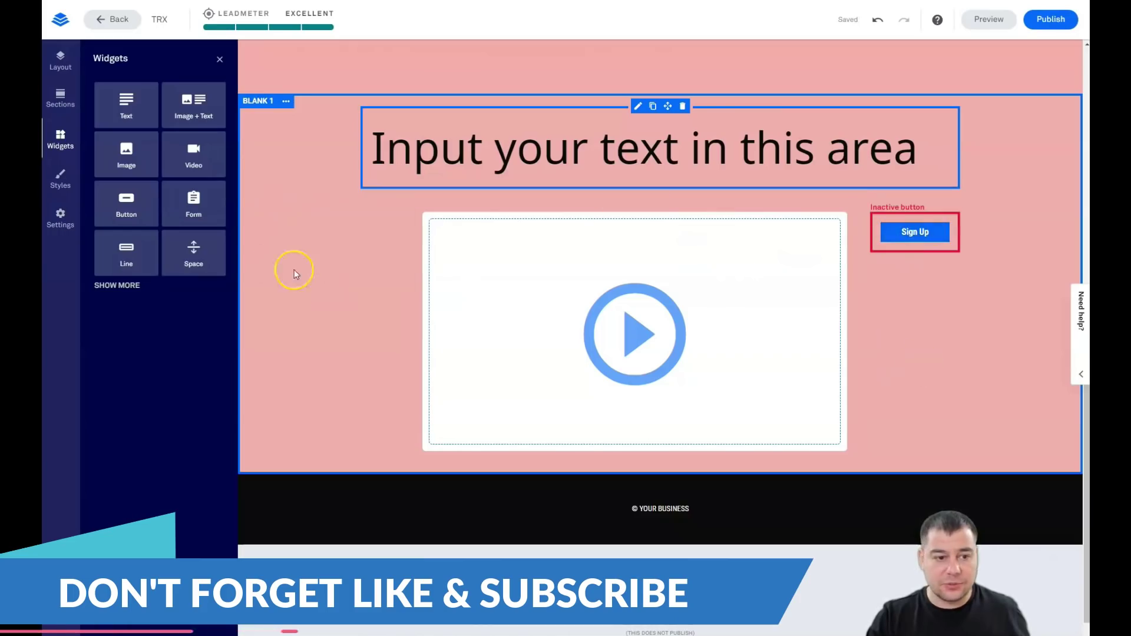
Add a Space widget above the Sign Up button to lower it
drag(192, 247, 913, 295)
click(910, 249)
click(353, 280)
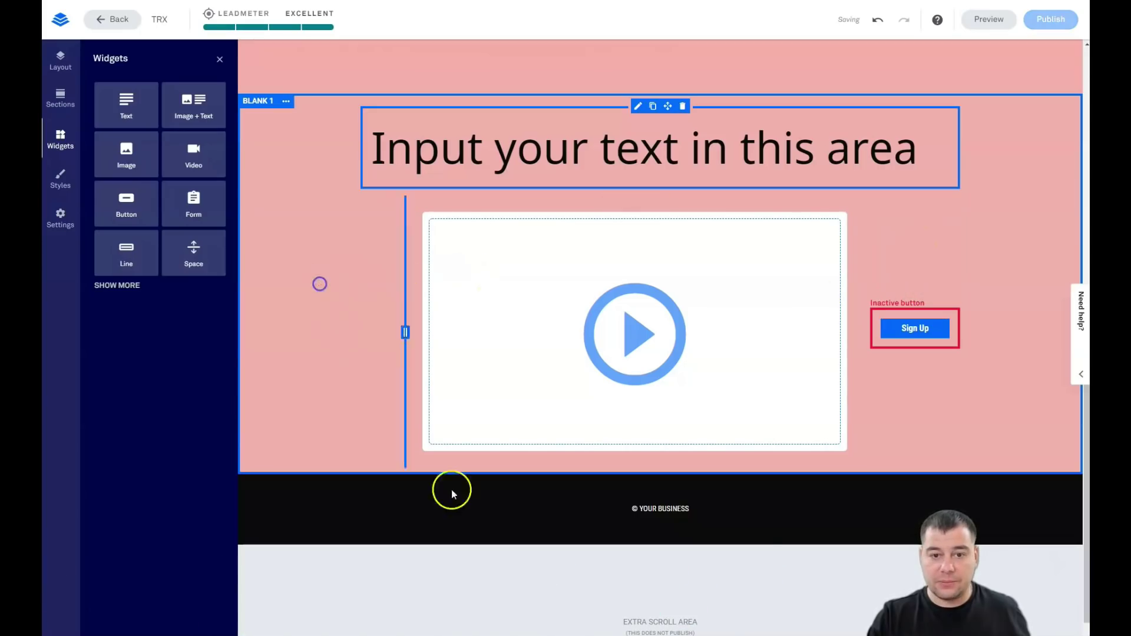
mouse_move(797, 538)
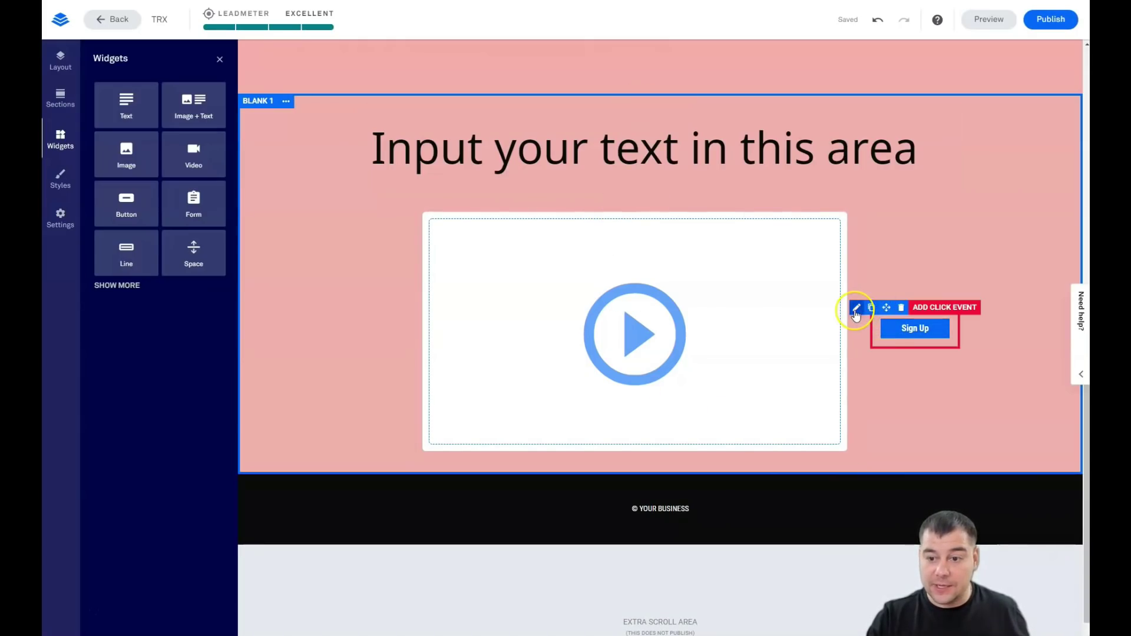
Give Sign Up an 'Open a pop-up' click event using Pop-up Form, then edit that pop-up
scroll(555, 330, up, 10)
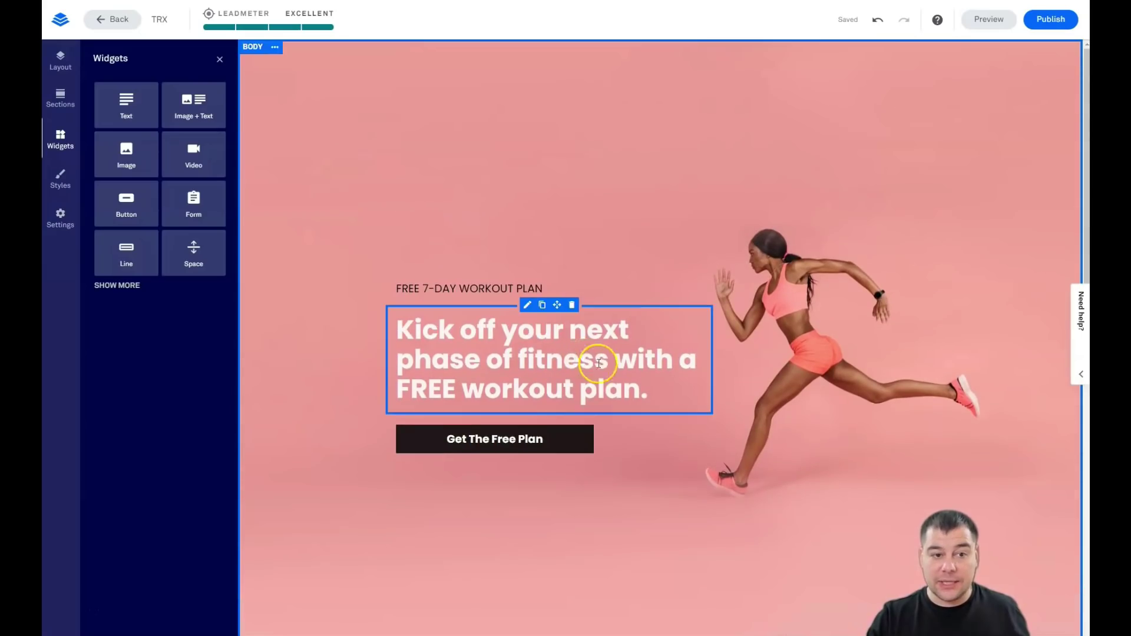
scroll(467, 401, down, 10)
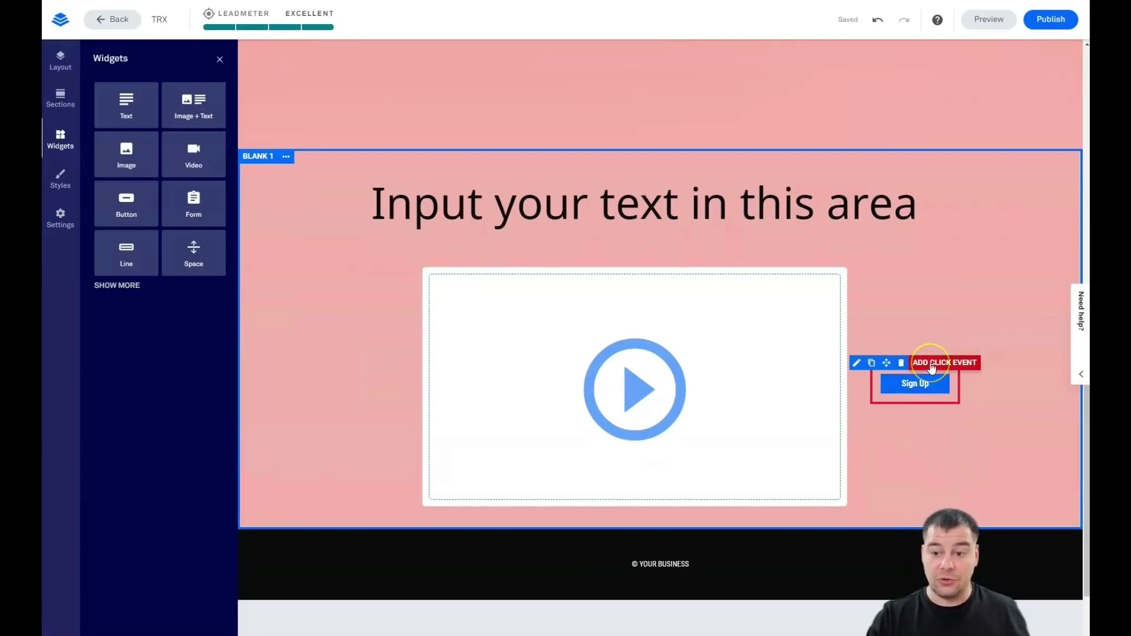
click(929, 365)
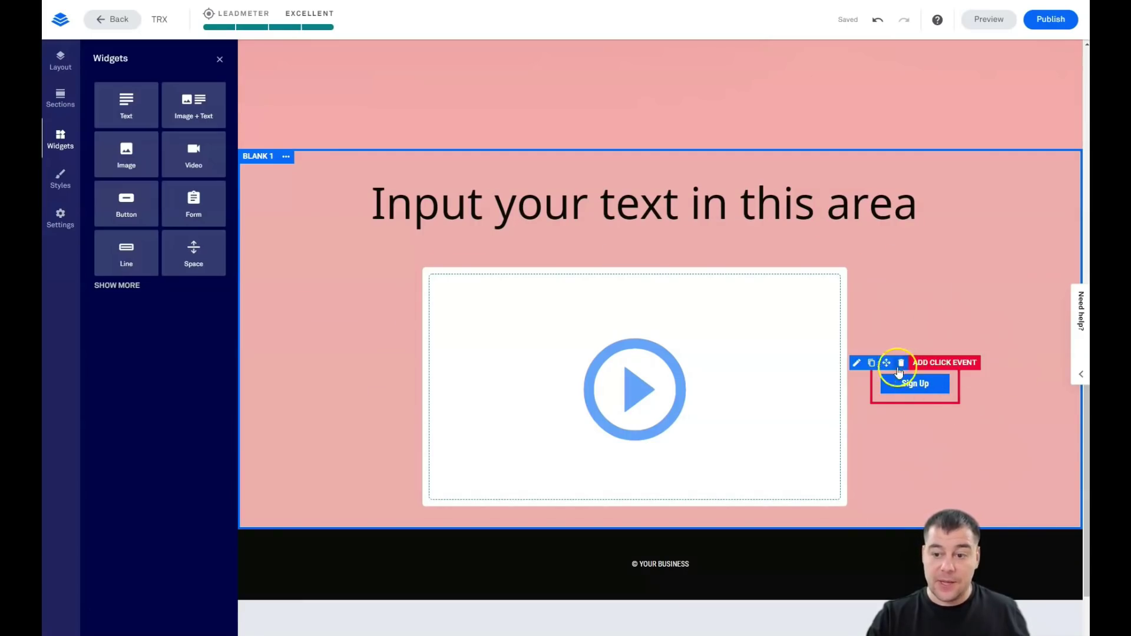
click(931, 362)
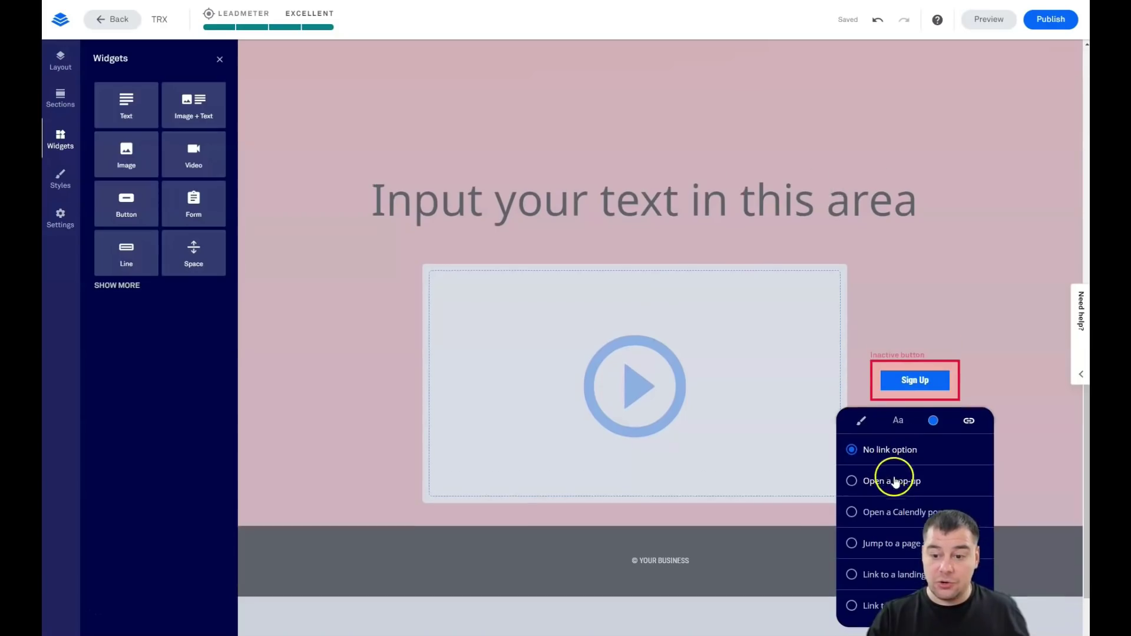
scroll(894, 481, down, 2)
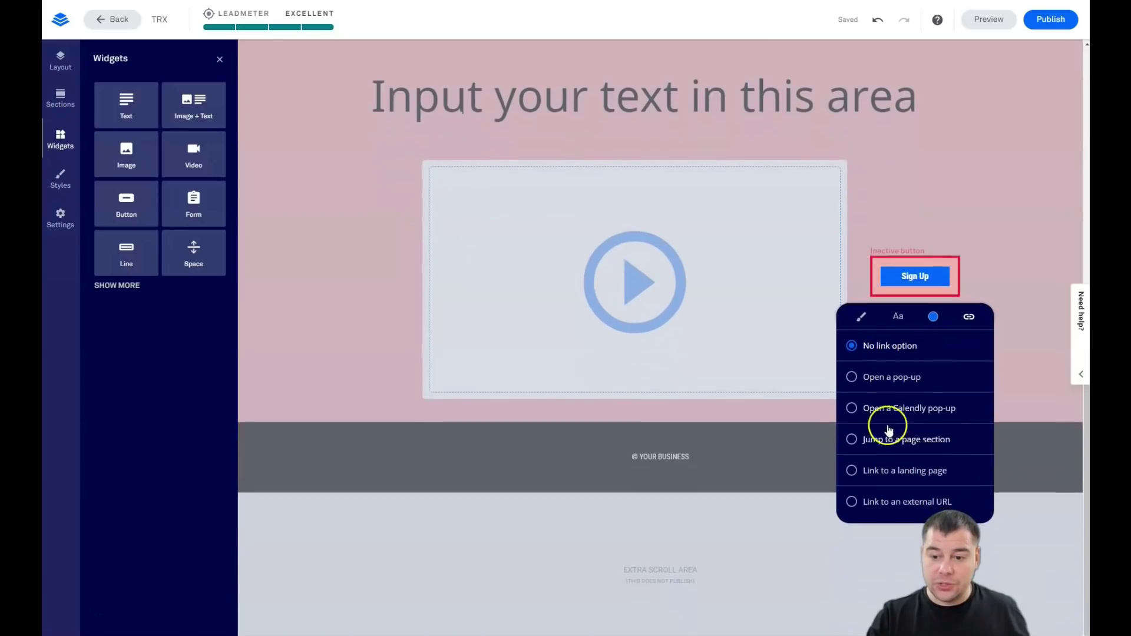
click(874, 380)
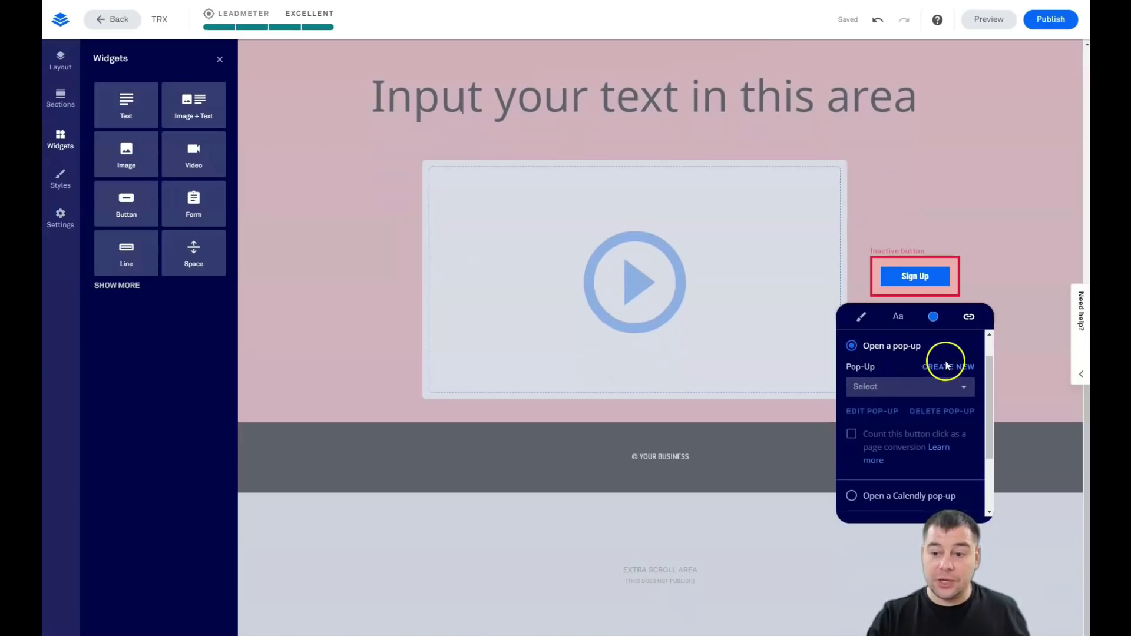
click(962, 386)
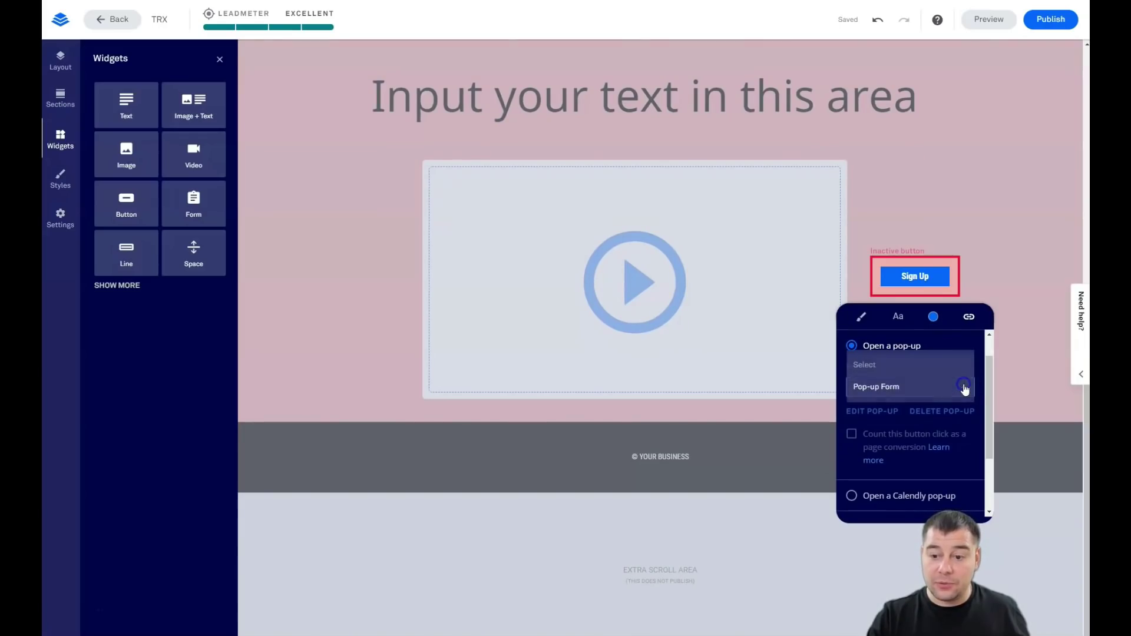
click(863, 389)
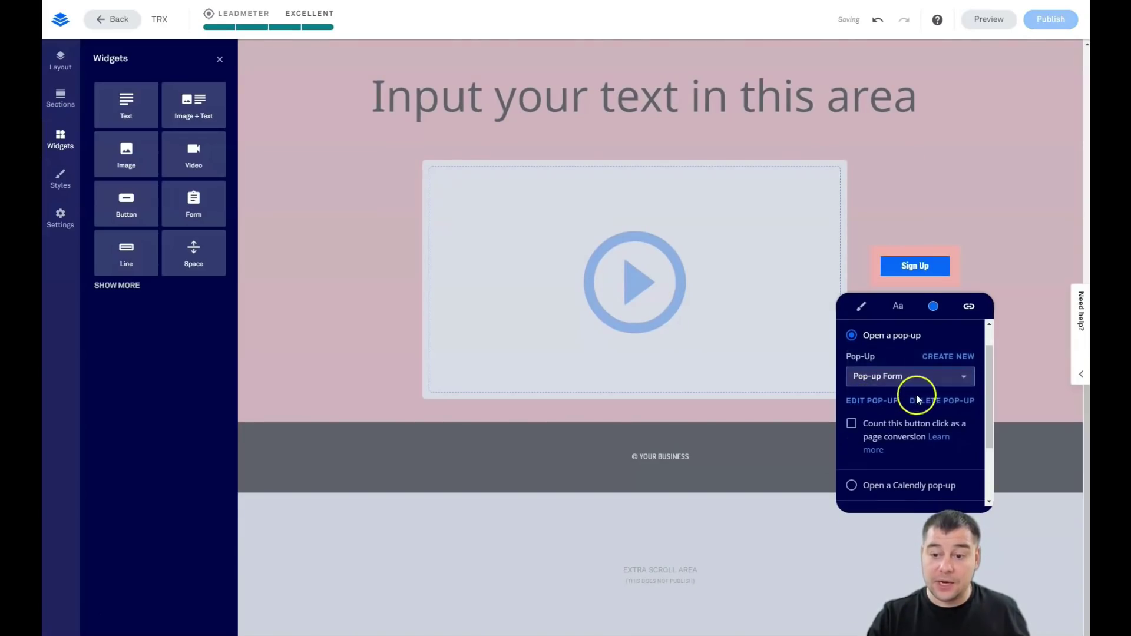
click(870, 403)
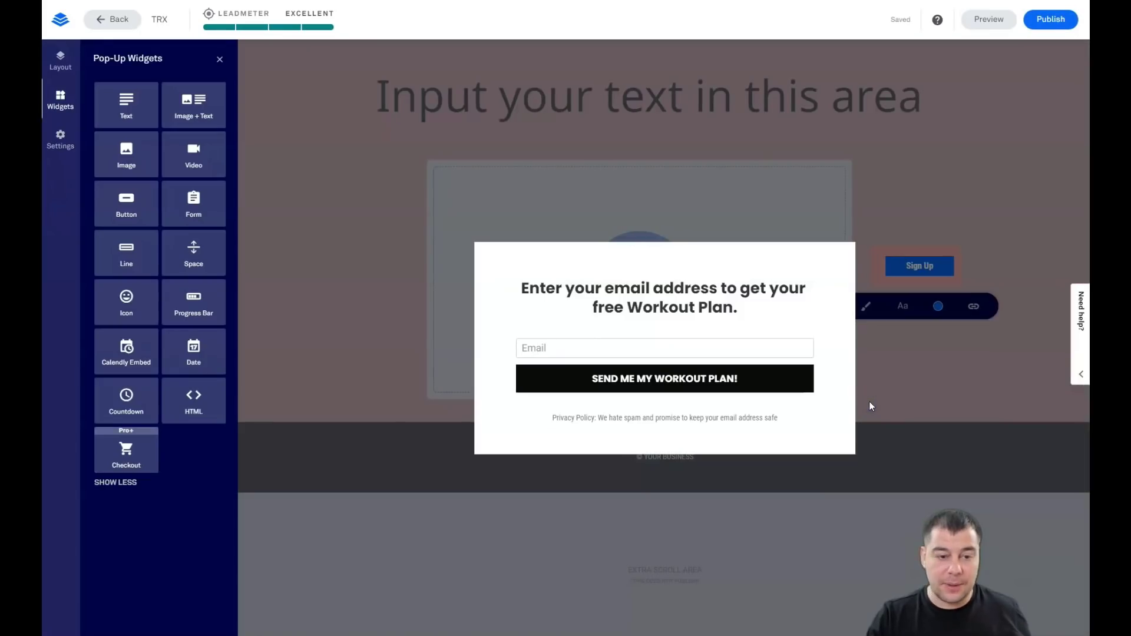
Select the pop-up's email form and open its Edit Integrations settings
click(597, 286)
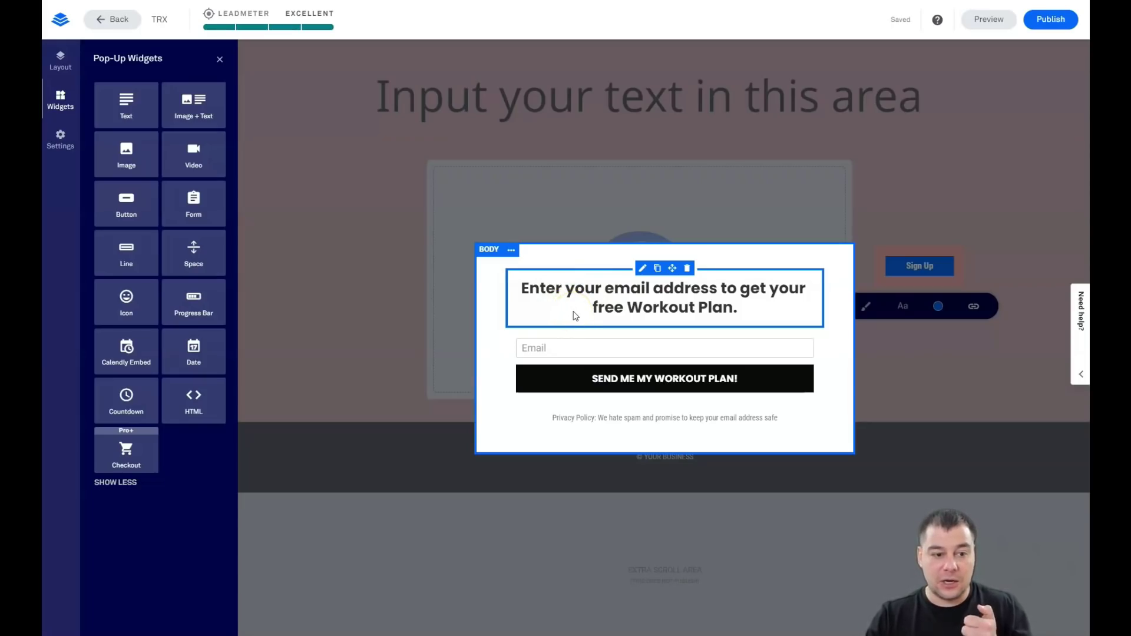
click(592, 347)
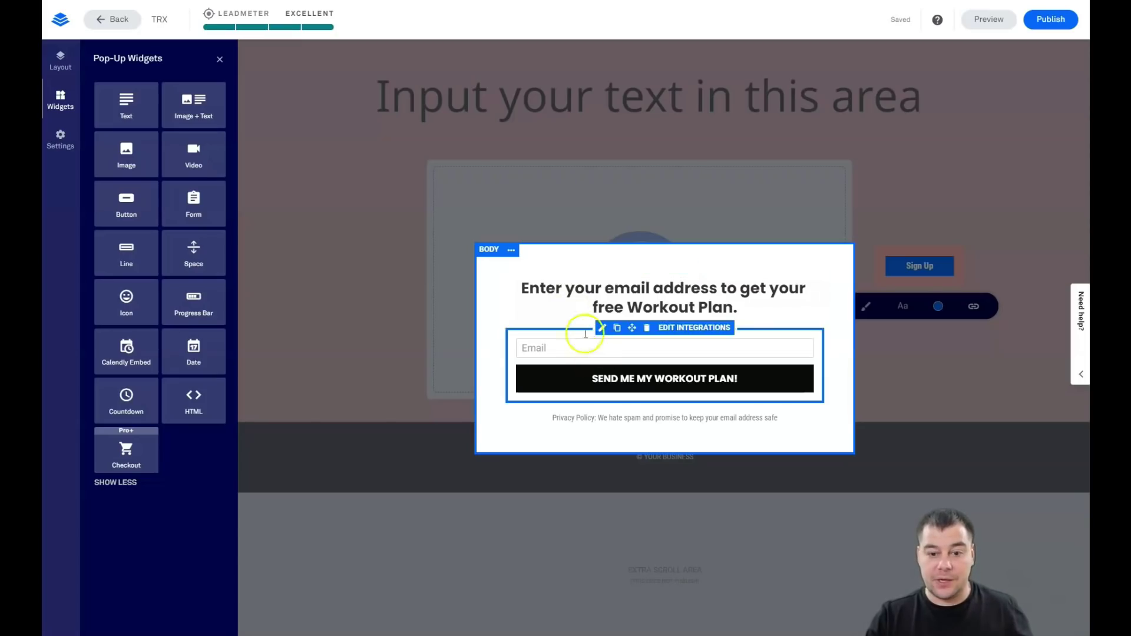
click(687, 331)
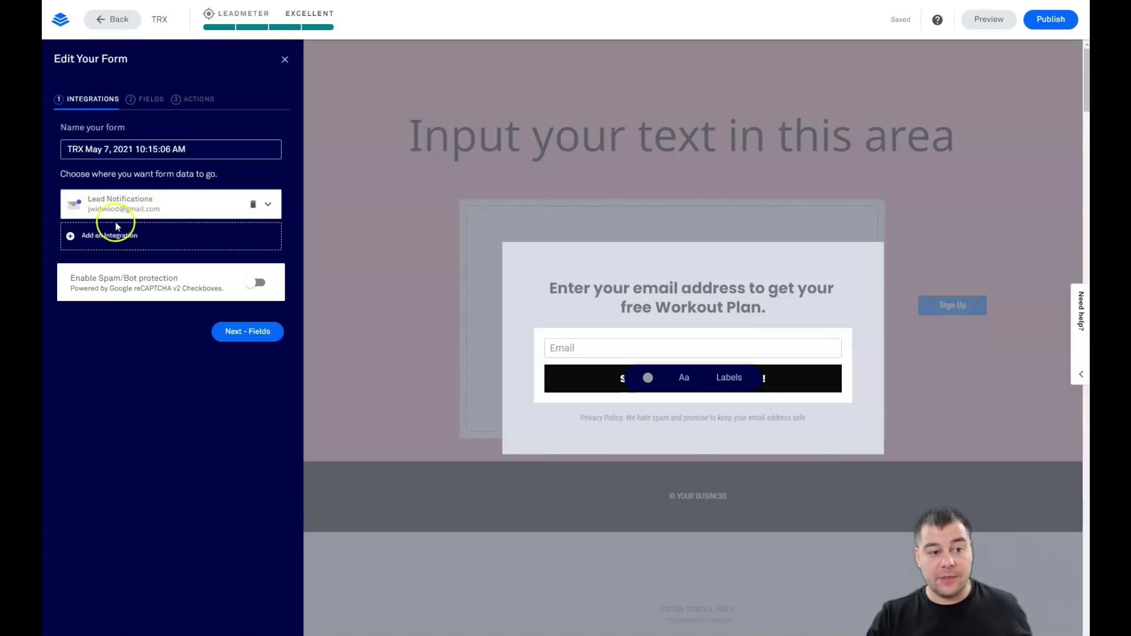
Choose Add an Integration > More Services to view the Native Integrations catalogue
click(91, 238)
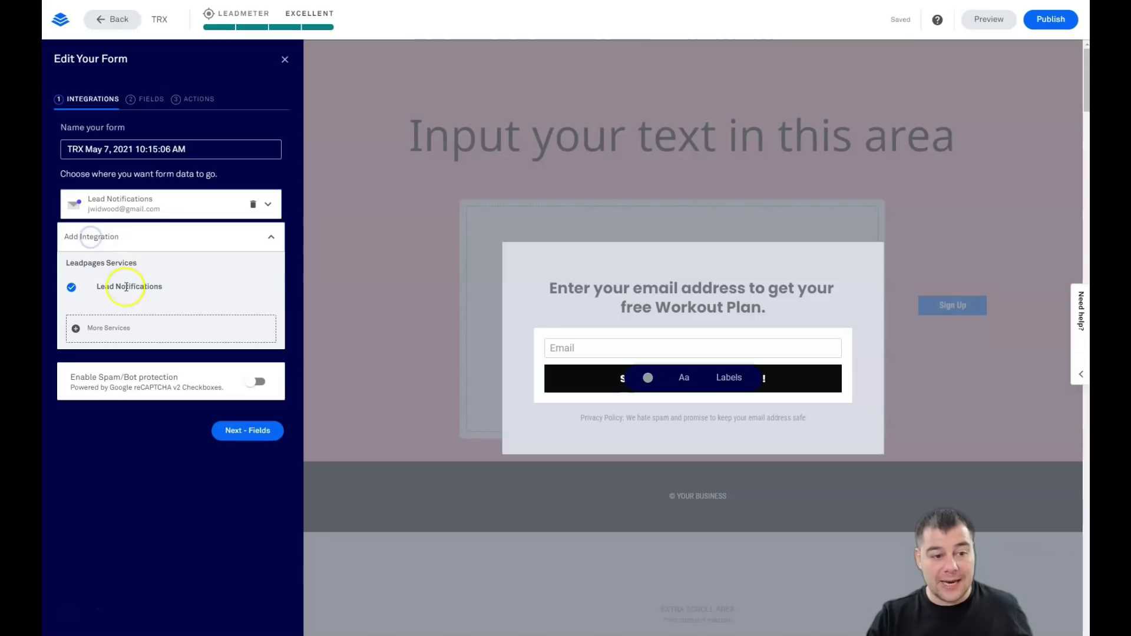
click(107, 330)
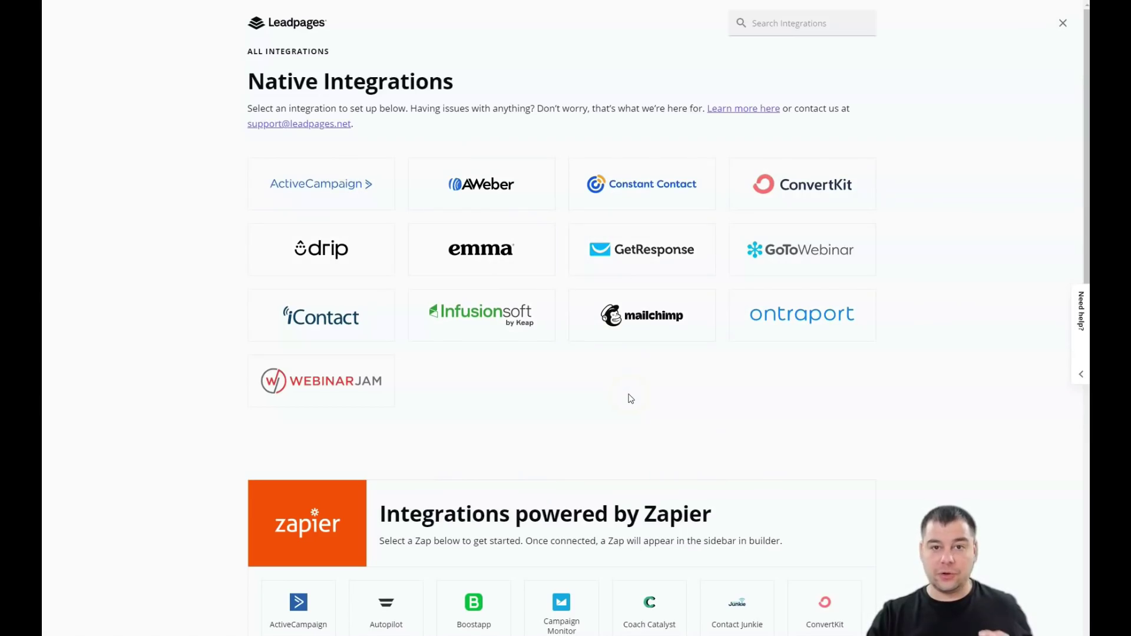
scroll(630, 399, down, 1)
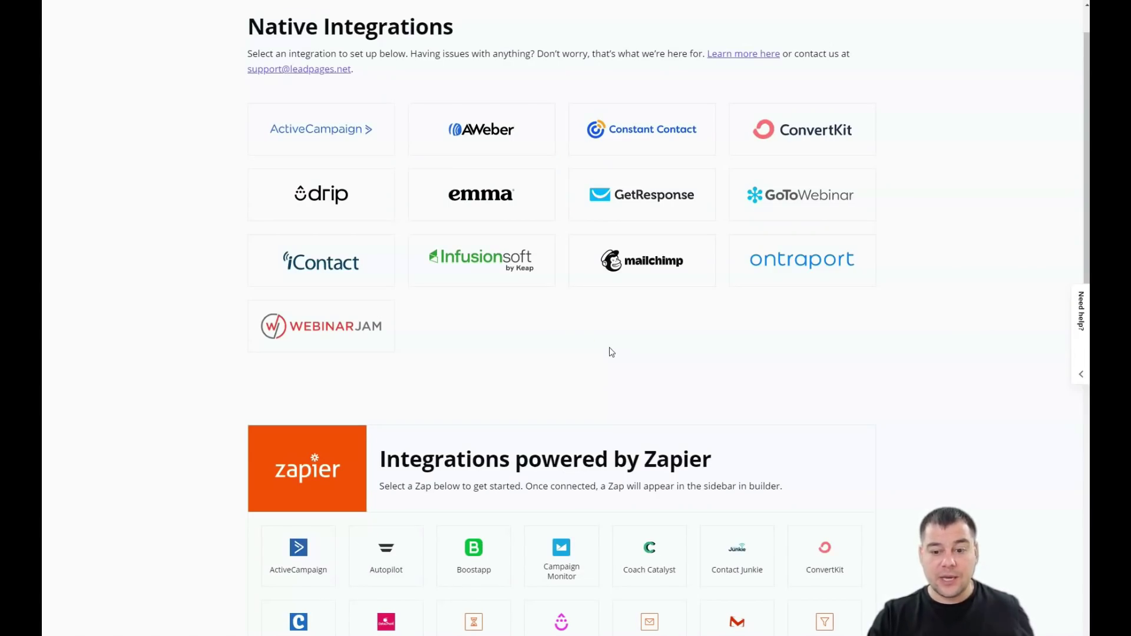
scroll(612, 352, down, 2)
scroll(611, 352, up, 2)
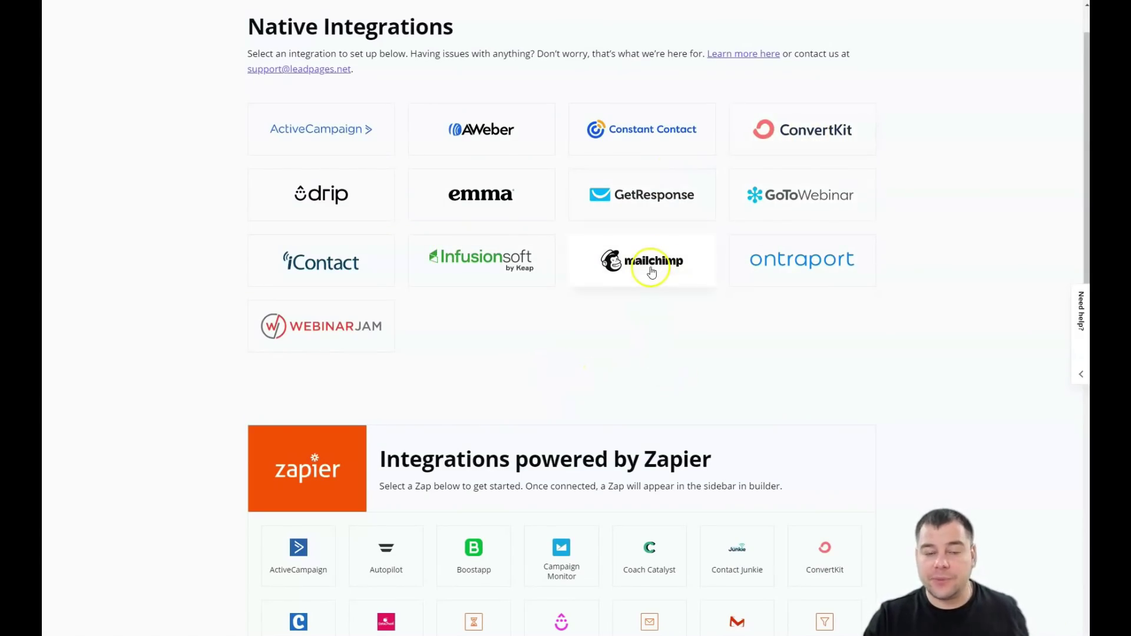
scroll(646, 379, down, 5)
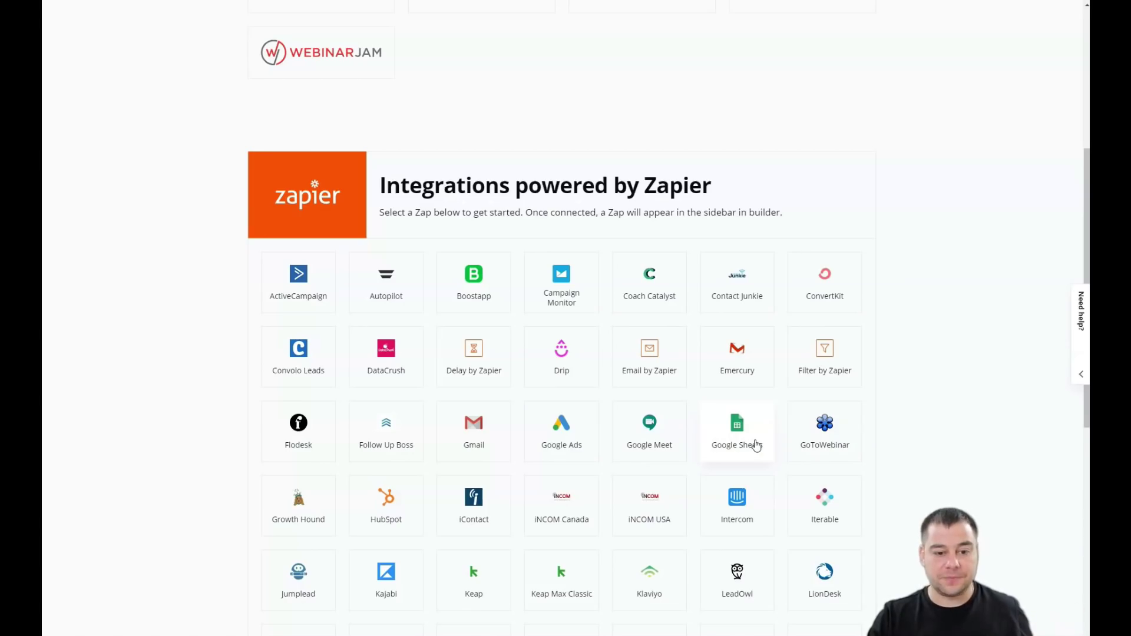
scroll(899, 375, up, 5)
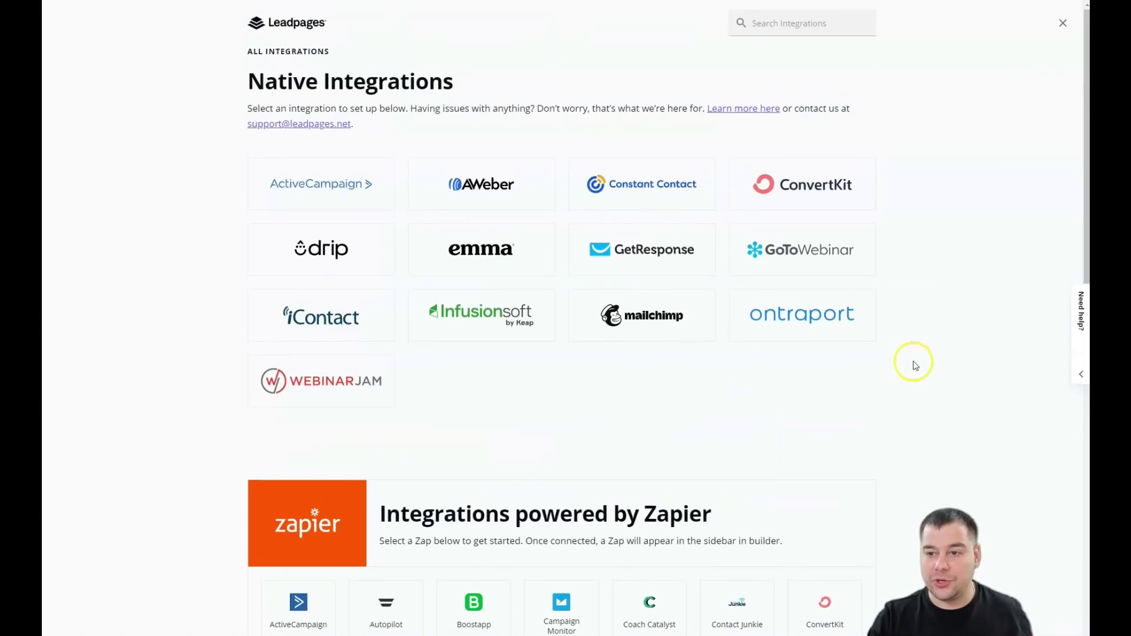
Add a First Name field to the sign-up form and move it above Email
click(1060, 25)
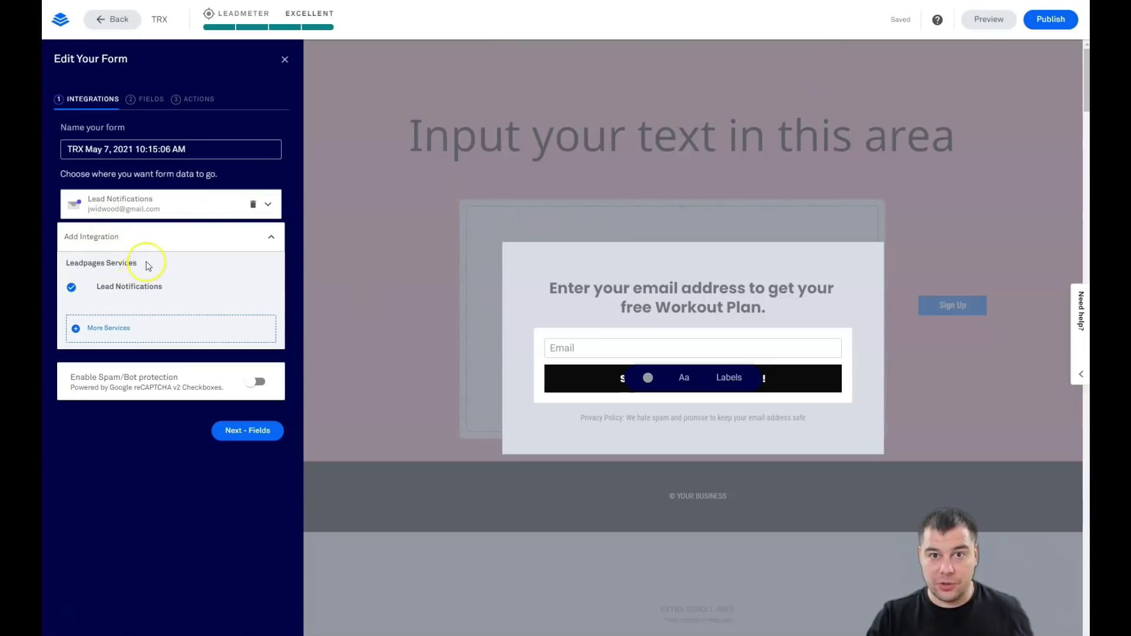
click(146, 100)
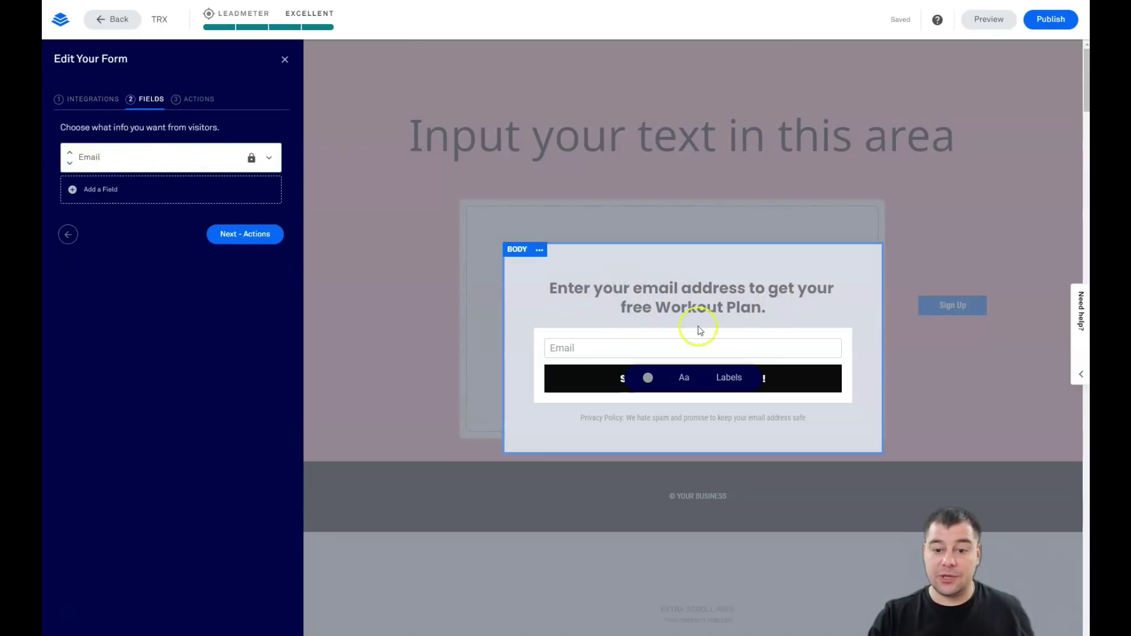
click(73, 191)
click(201, 259)
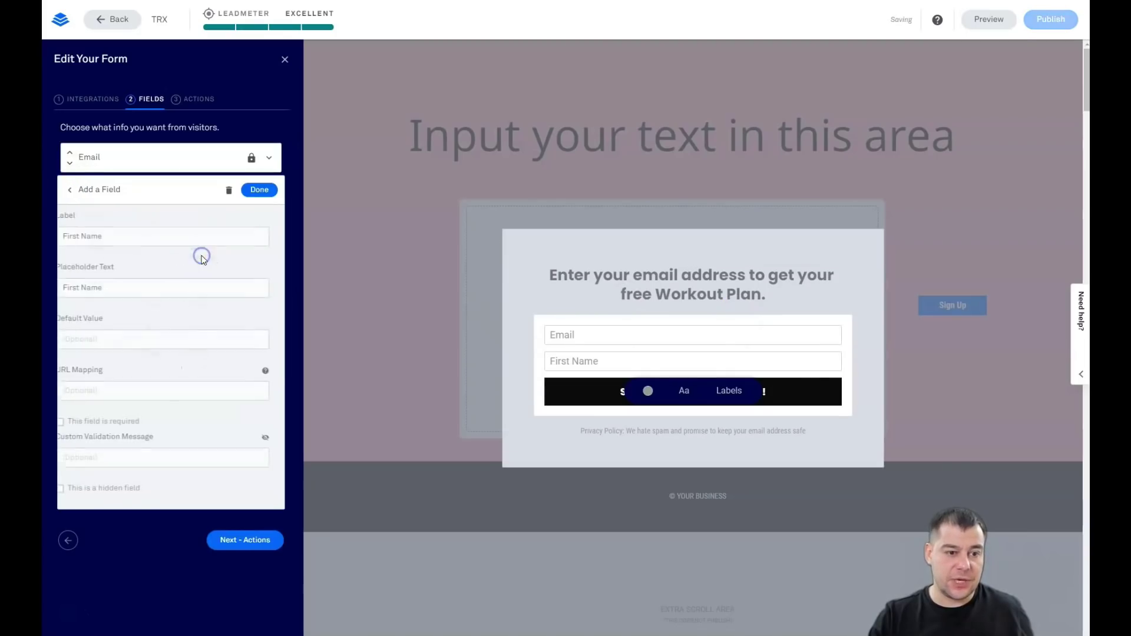
click(254, 193)
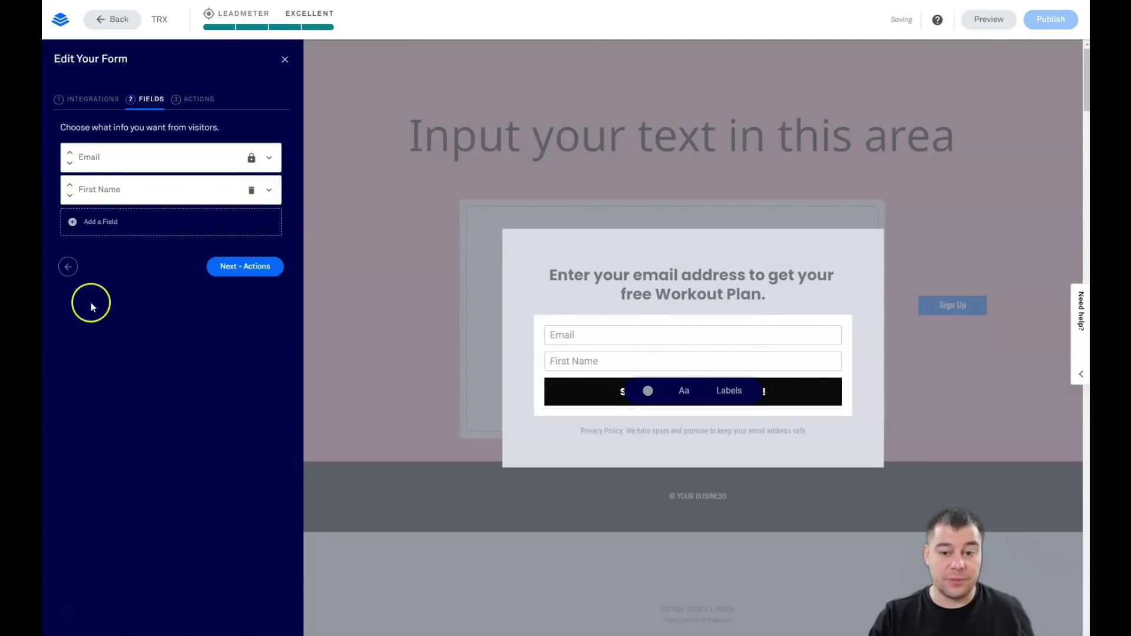
click(69, 186)
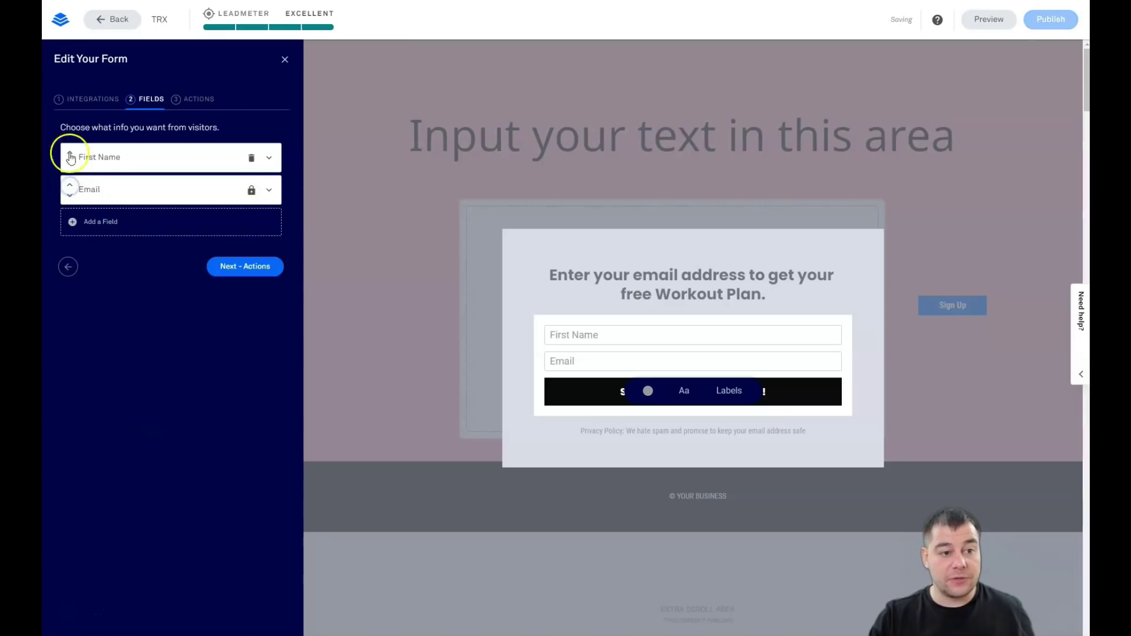
Add a Phone Number field, delete it again, then go to the form's Actions step
click(78, 227)
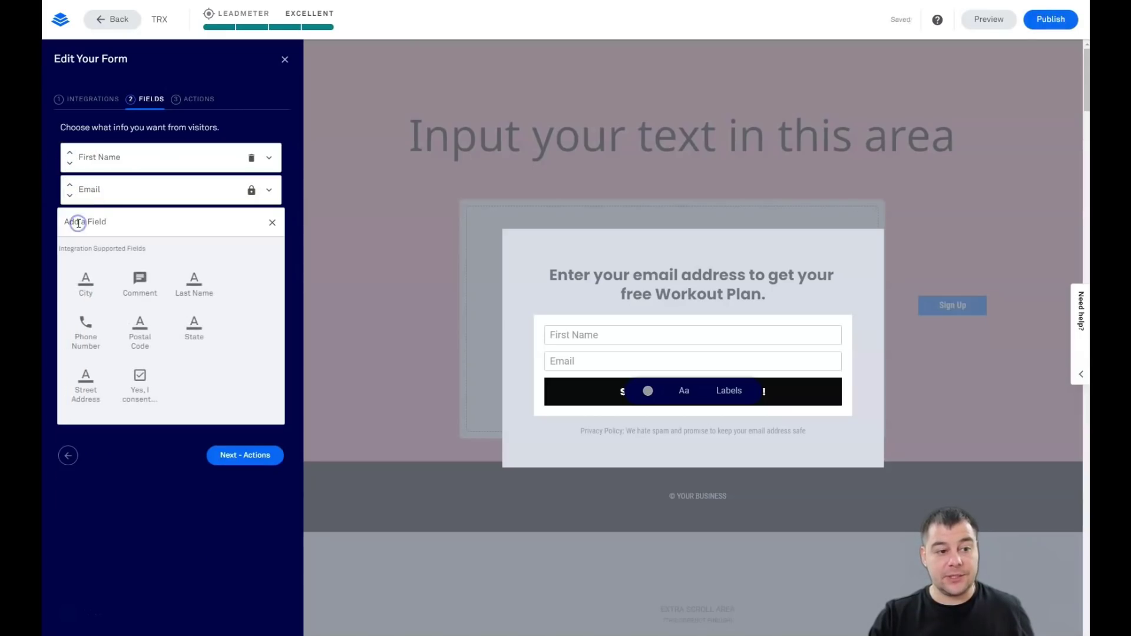
click(107, 340)
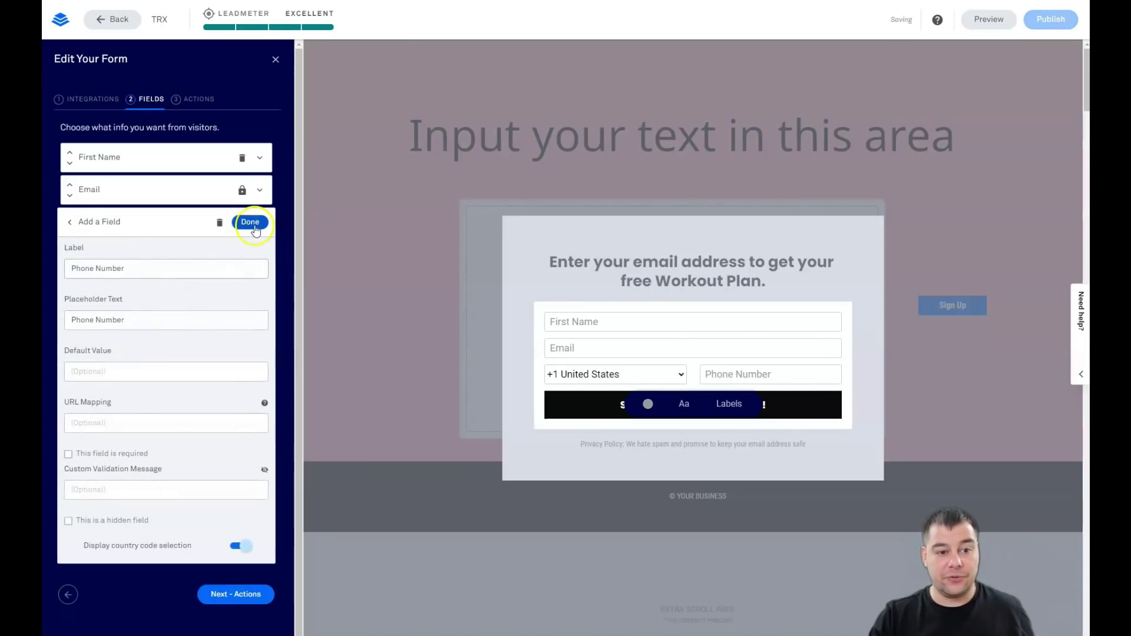
click(255, 228)
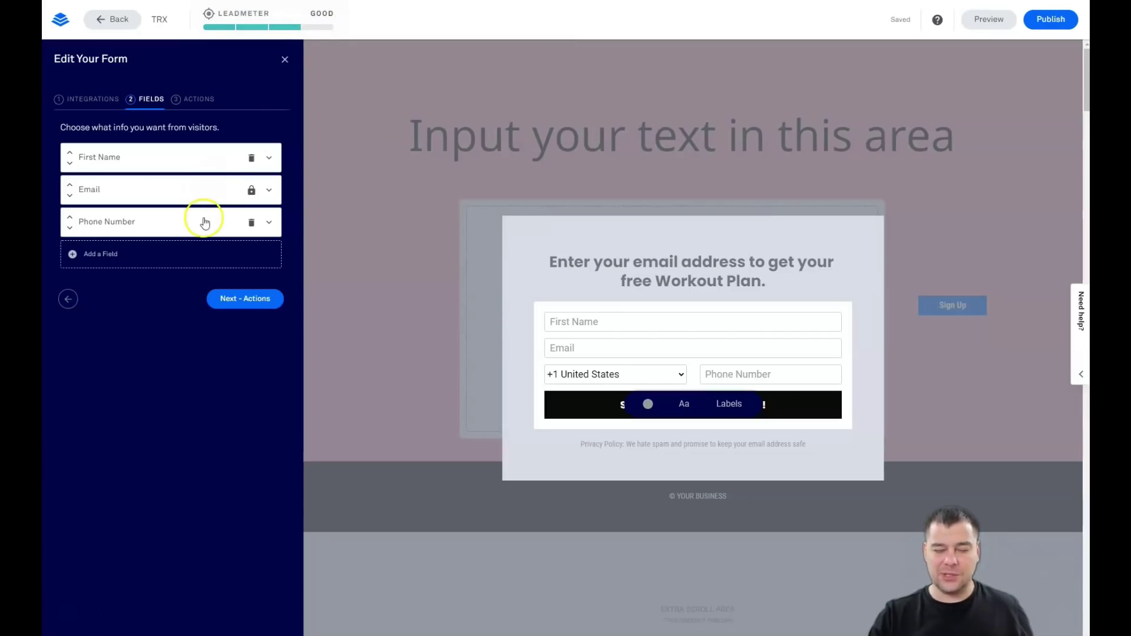
click(251, 225)
click(248, 192)
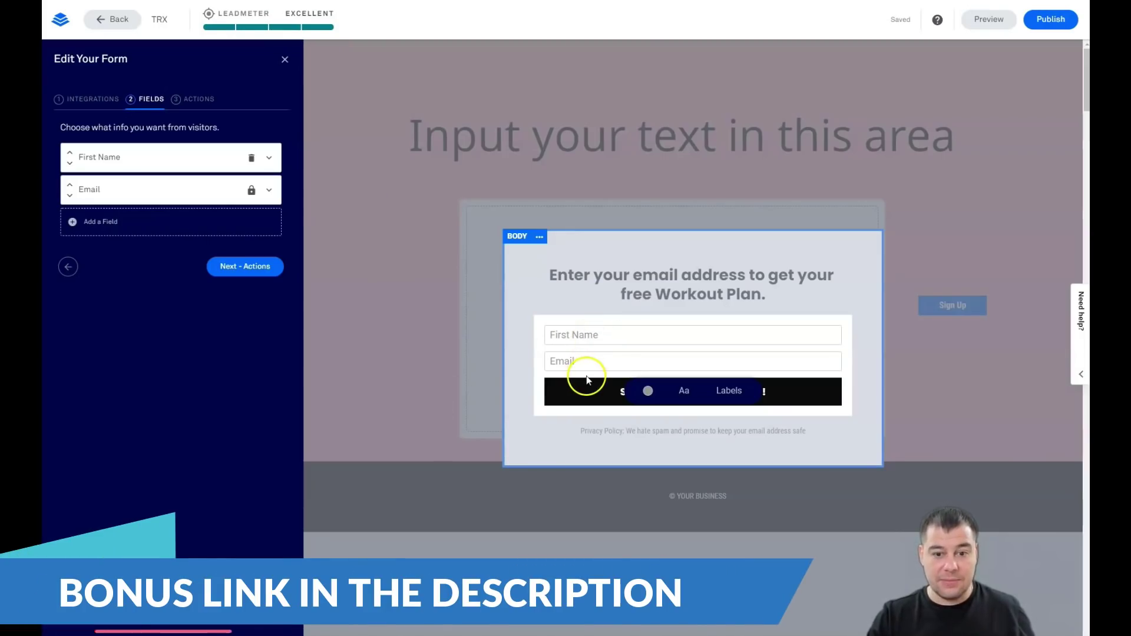
click(73, 224)
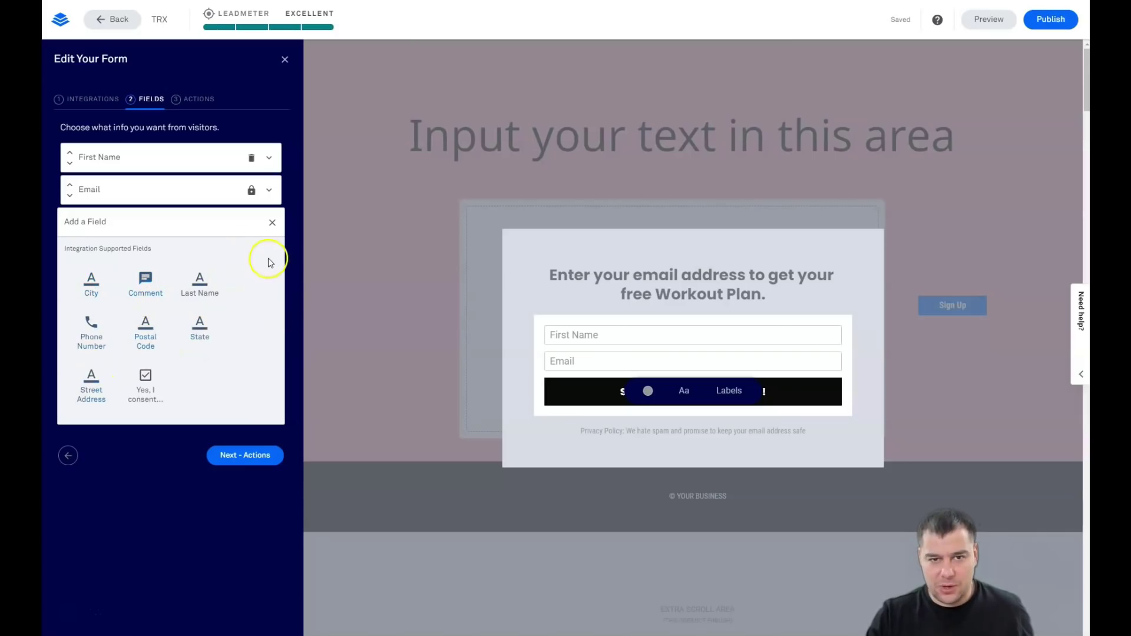
click(272, 222)
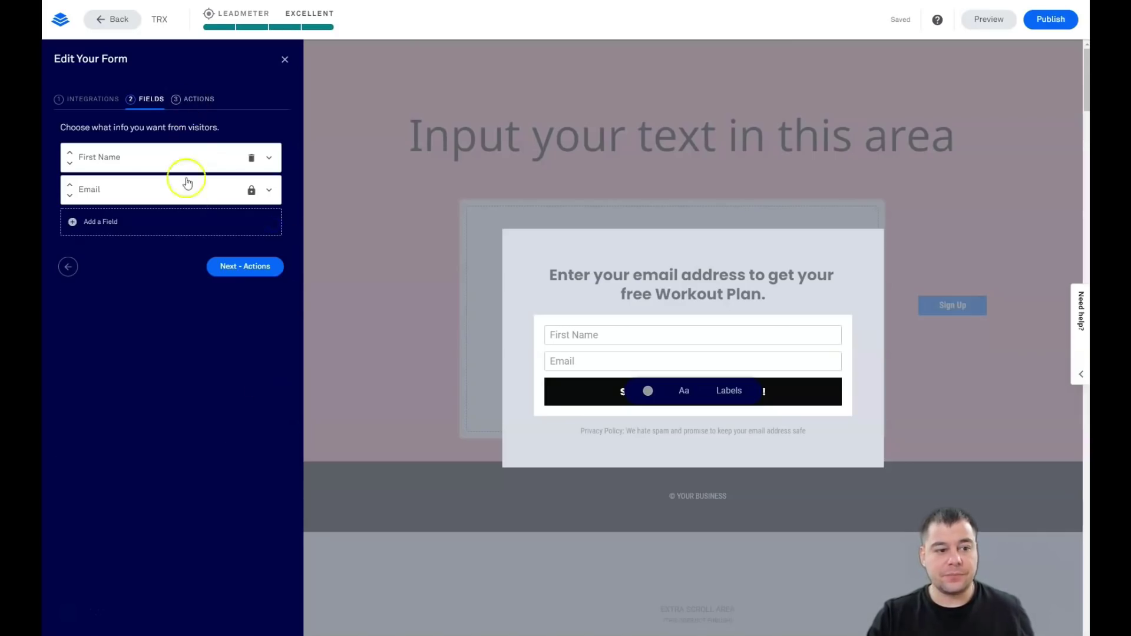
click(197, 99)
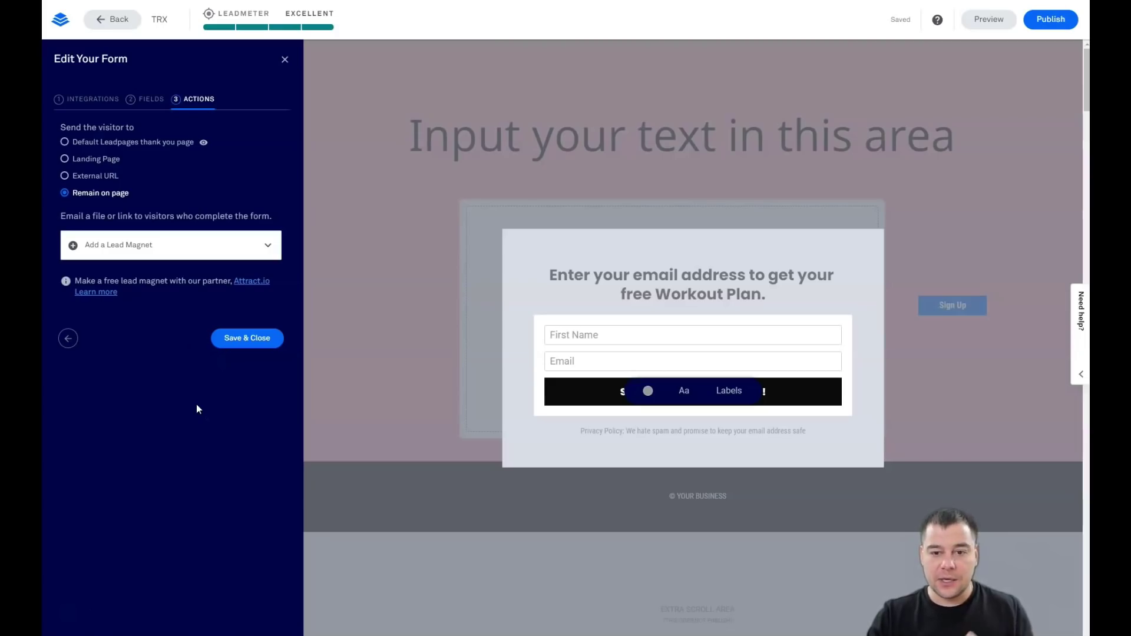
click(602, 285)
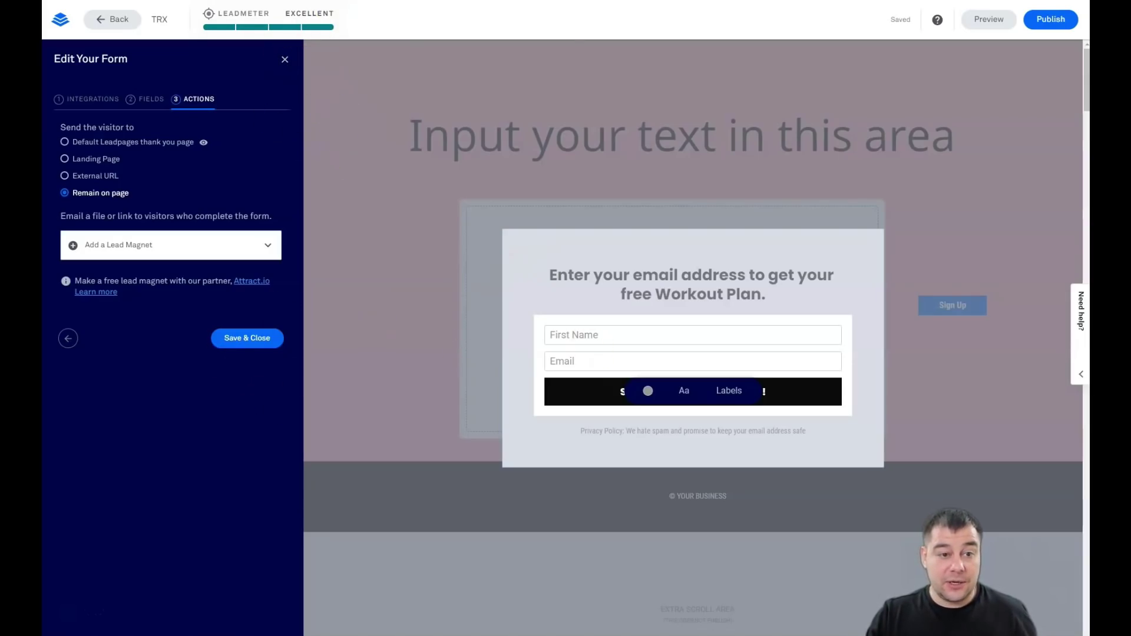
Close the form editor and pop-up to return to the landing page
click(284, 59)
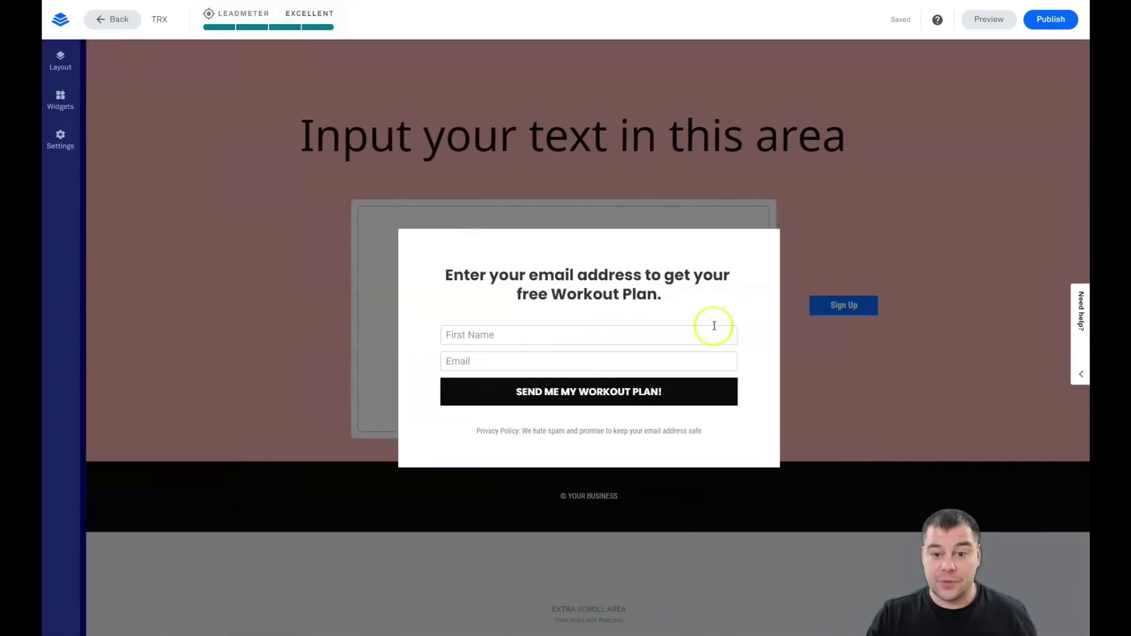
click(235, 240)
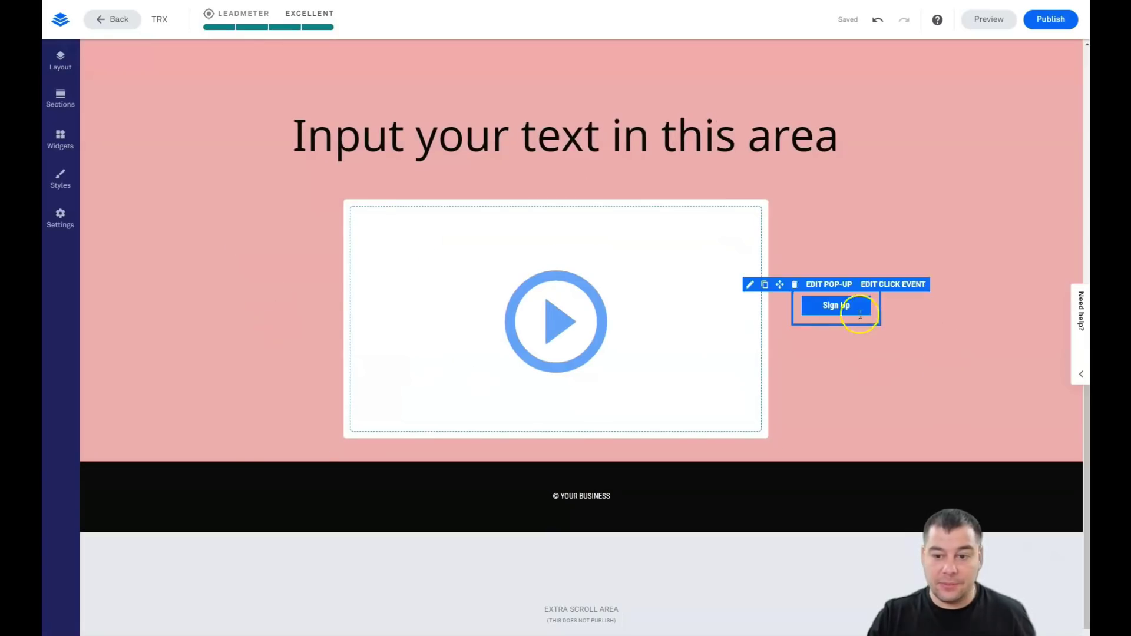
scroll(684, 399, down, 1)
scroll(689, 409, up, 9)
scroll(689, 411, up, 2)
scroll(689, 411, down, 11)
scroll(689, 411, up, 5)
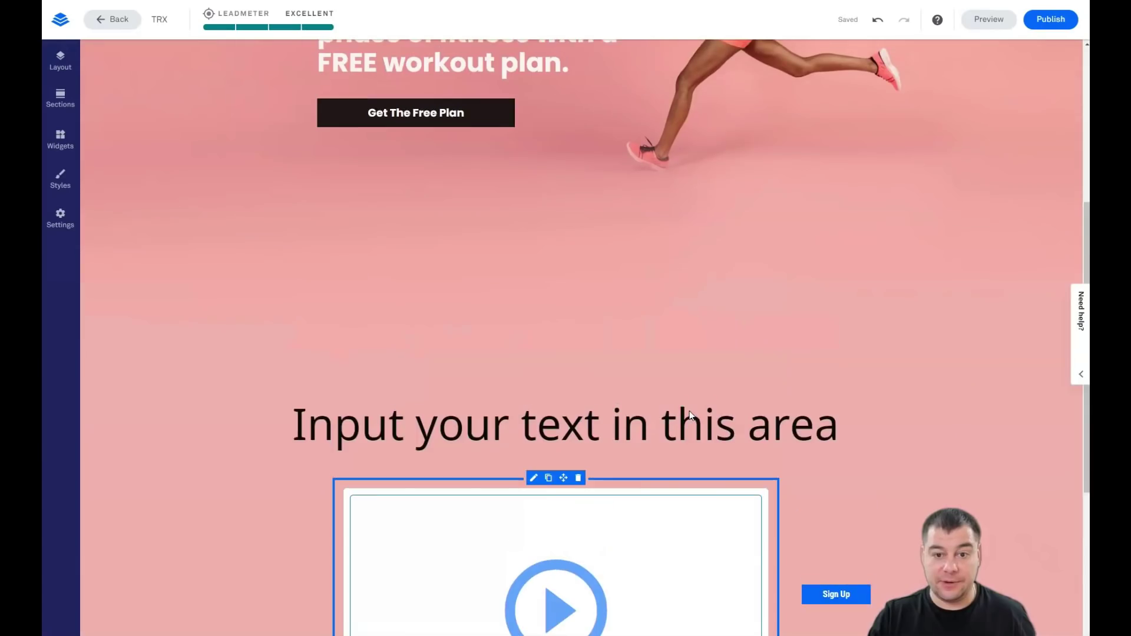
scroll(689, 414, up, 5)
scroll(689, 414, down, 10)
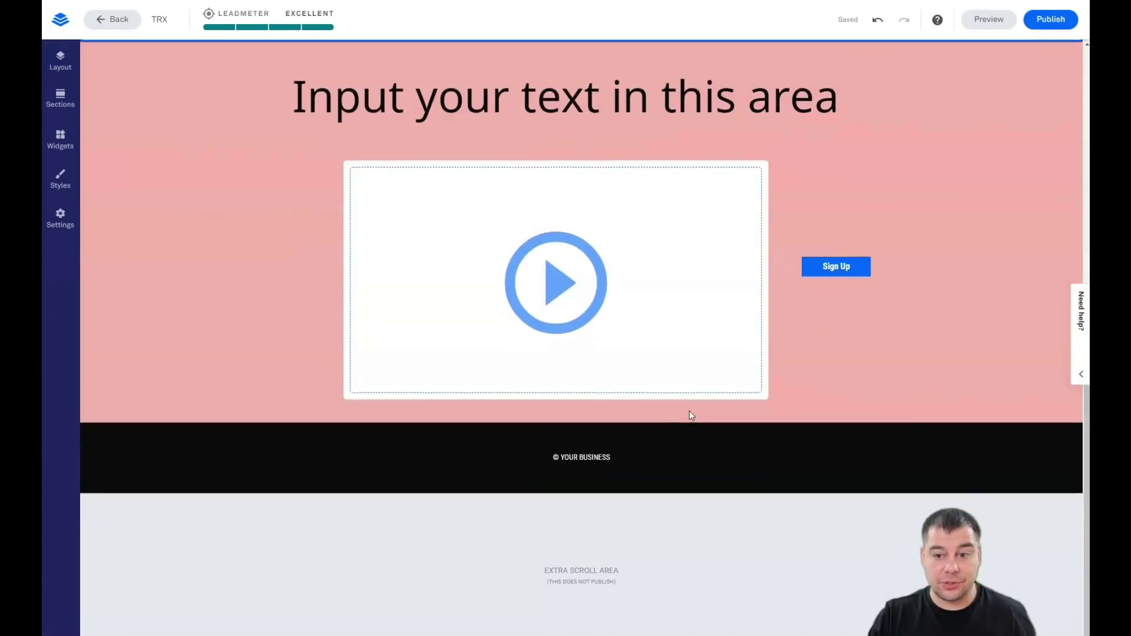
scroll(690, 415, up, 8)
scroll(691, 415, down, 6)
scroll(689, 411, down, 3)
scroll(689, 411, up, 6)
scroll(689, 411, up, 5)
scroll(447, 120, down, 4)
Set the 'Input your text in this area' heading font to Poppins
click(447, 121)
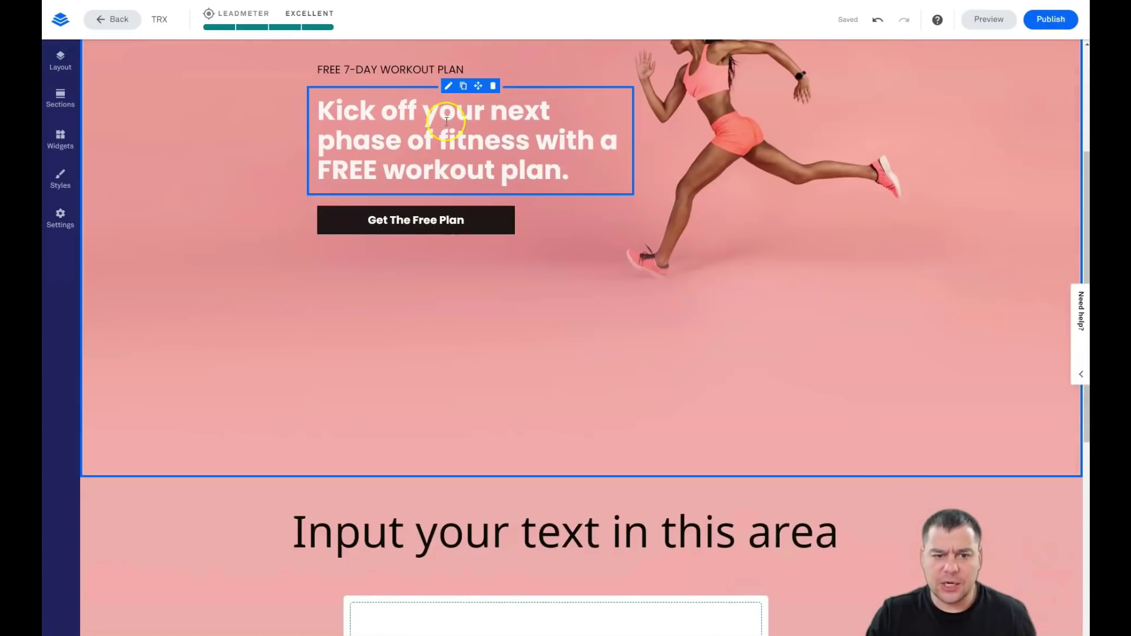
click(445, 141)
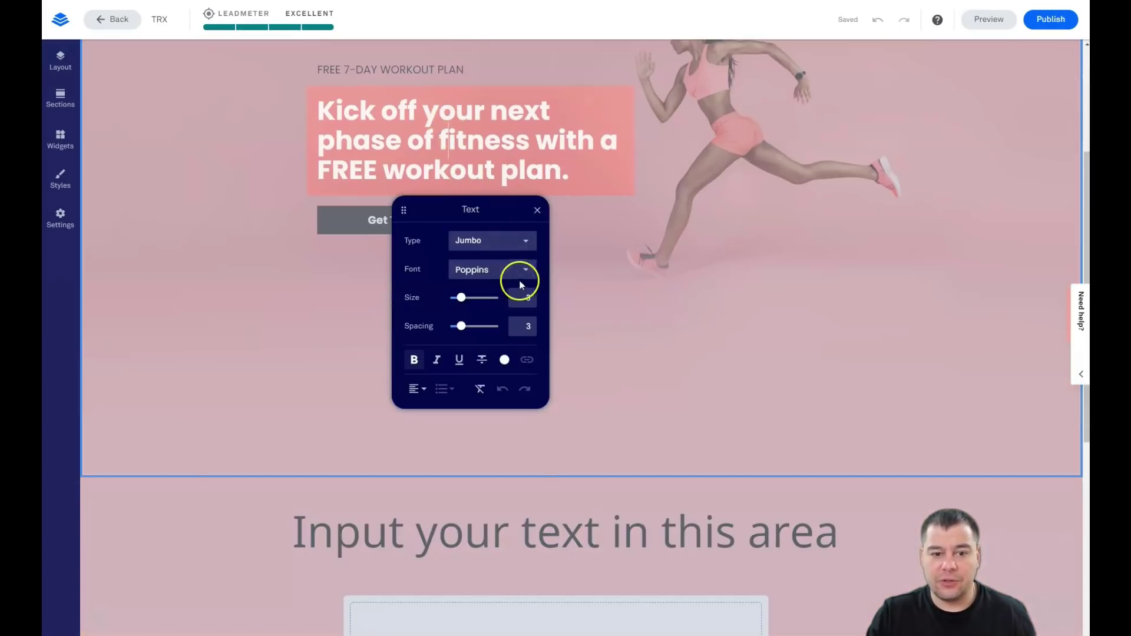
click(560, 533)
double_click(617, 534)
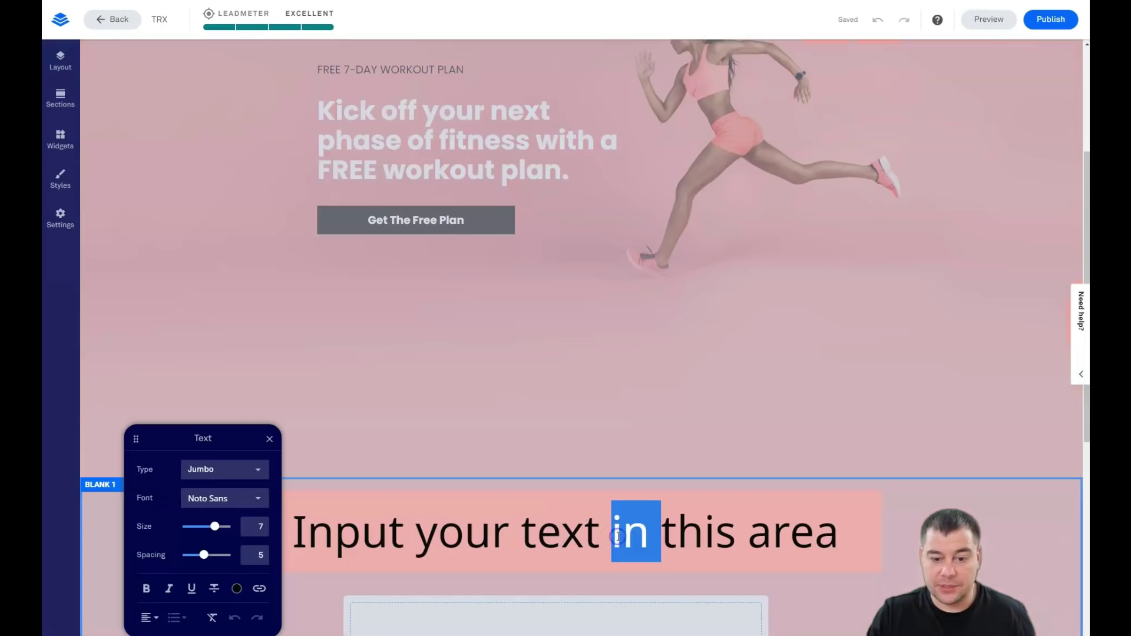
drag(291, 530, 888, 578)
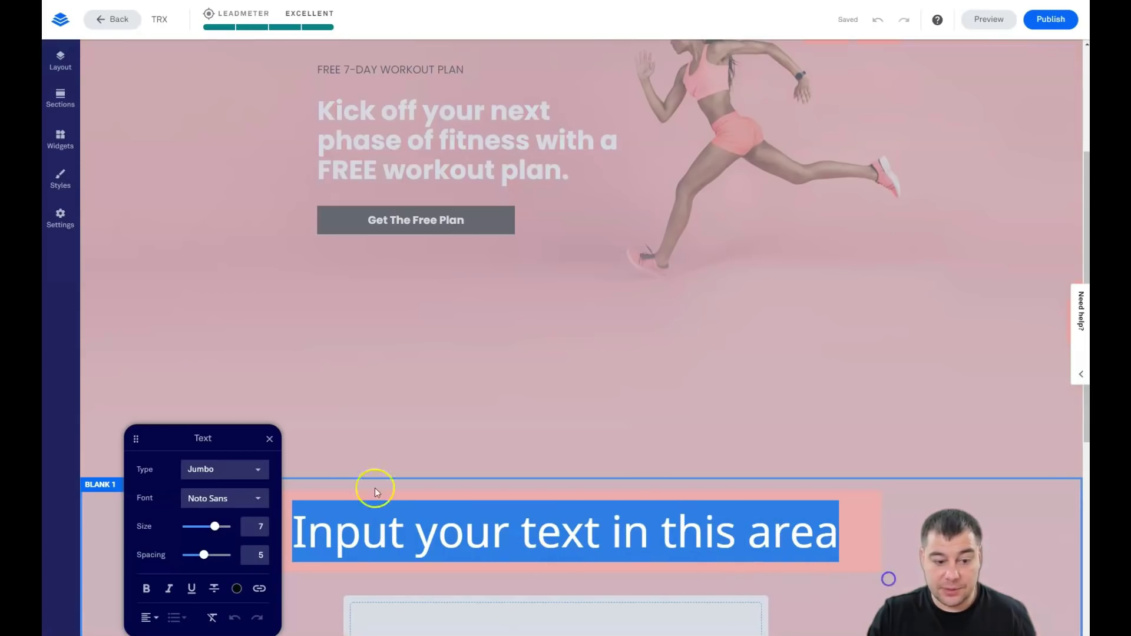
click(253, 497)
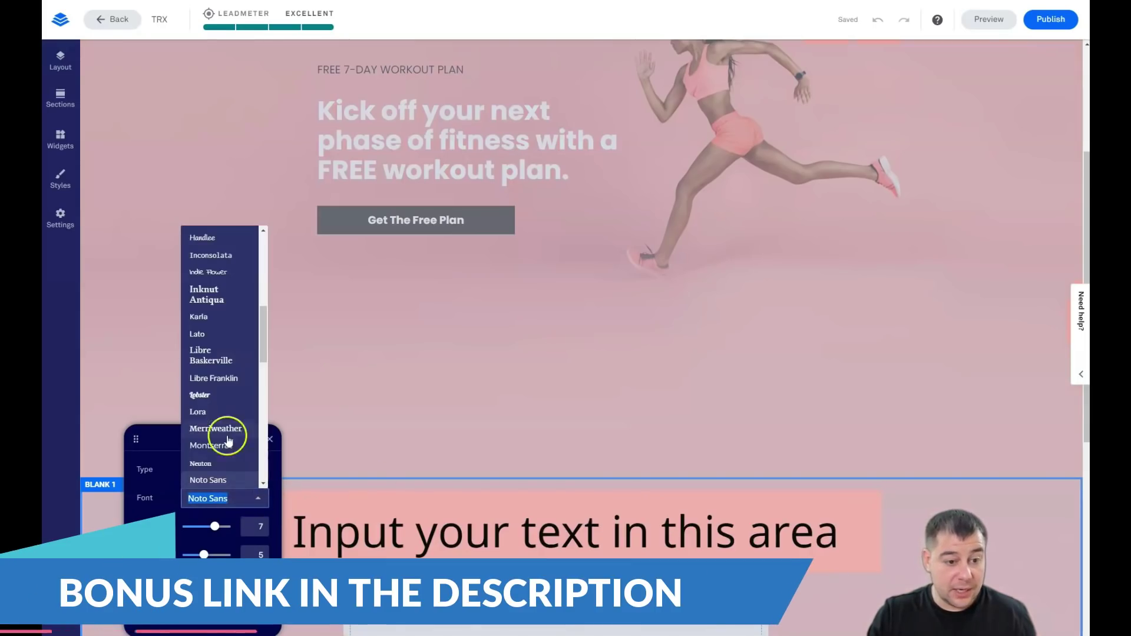
scroll(233, 358, down, 5)
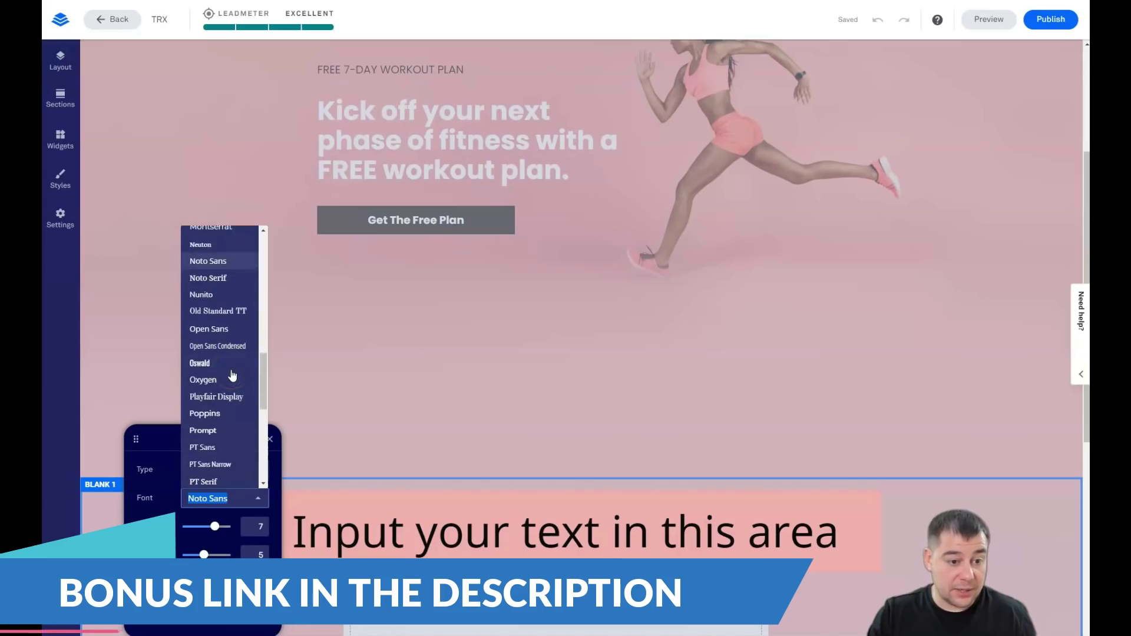
click(210, 306)
click(683, 480)
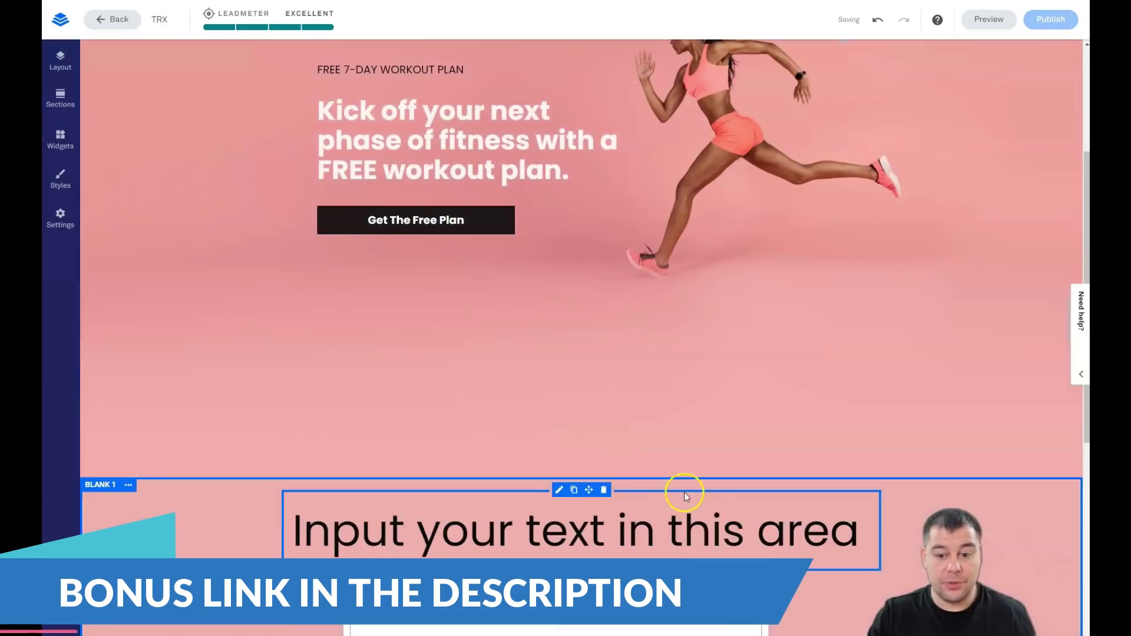
scroll(683, 493, up, 3)
scroll(684, 492, down, 3)
Make the heading white and bold, and reduce its size from 7 to 6
click(611, 477)
click(854, 477)
drag(853, 477, 280, 451)
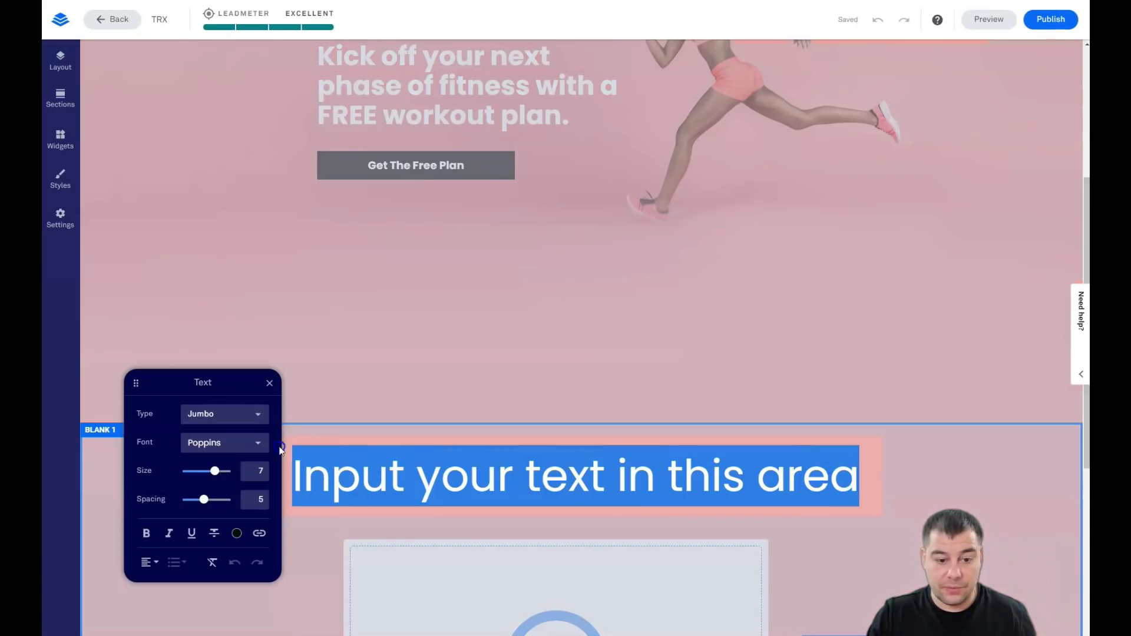
click(236, 533)
click(193, 464)
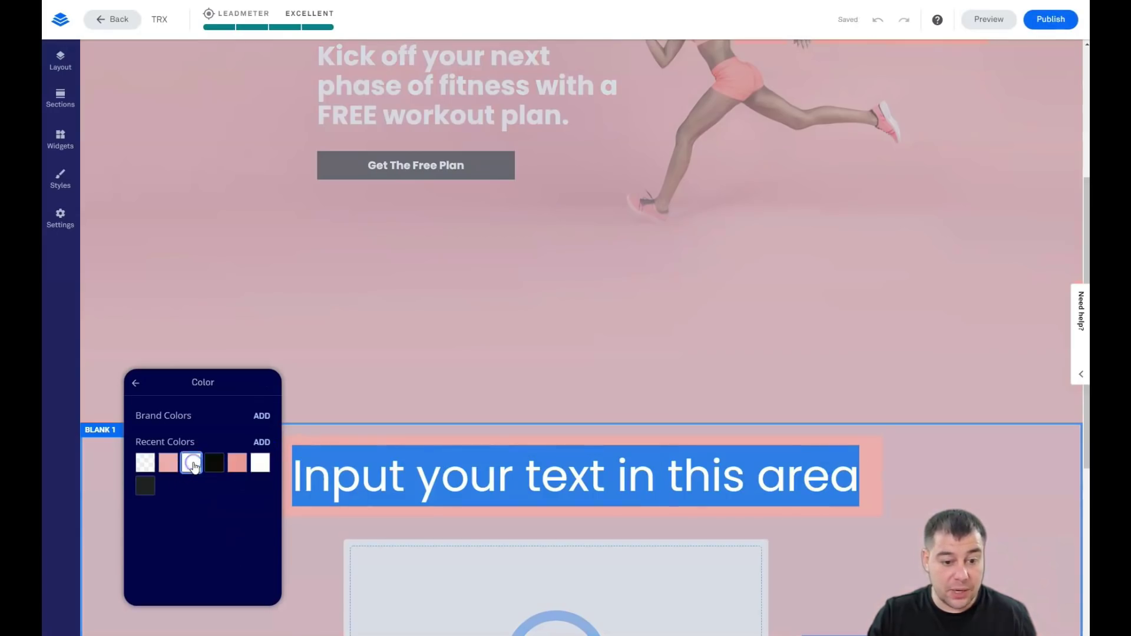
click(136, 384)
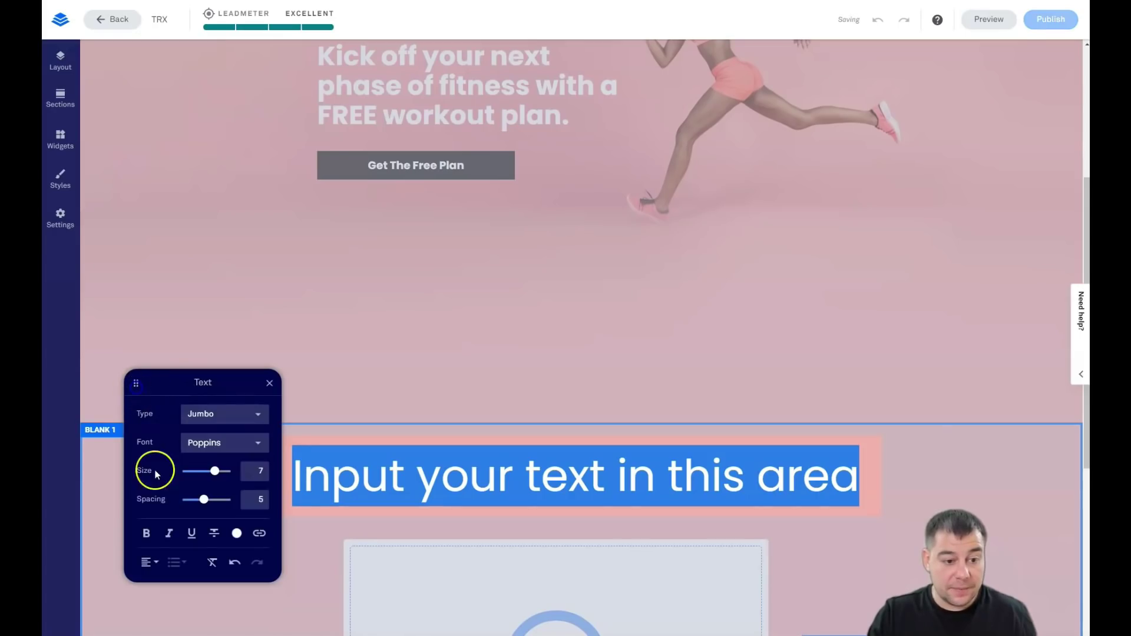
click(147, 534)
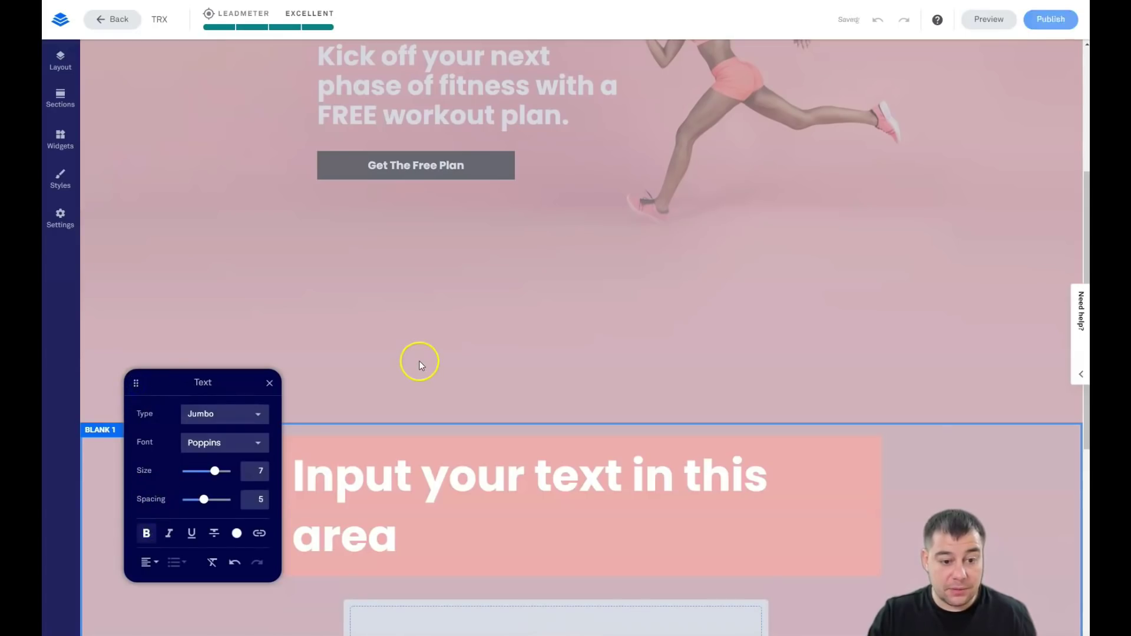
drag(214, 471, 203, 471)
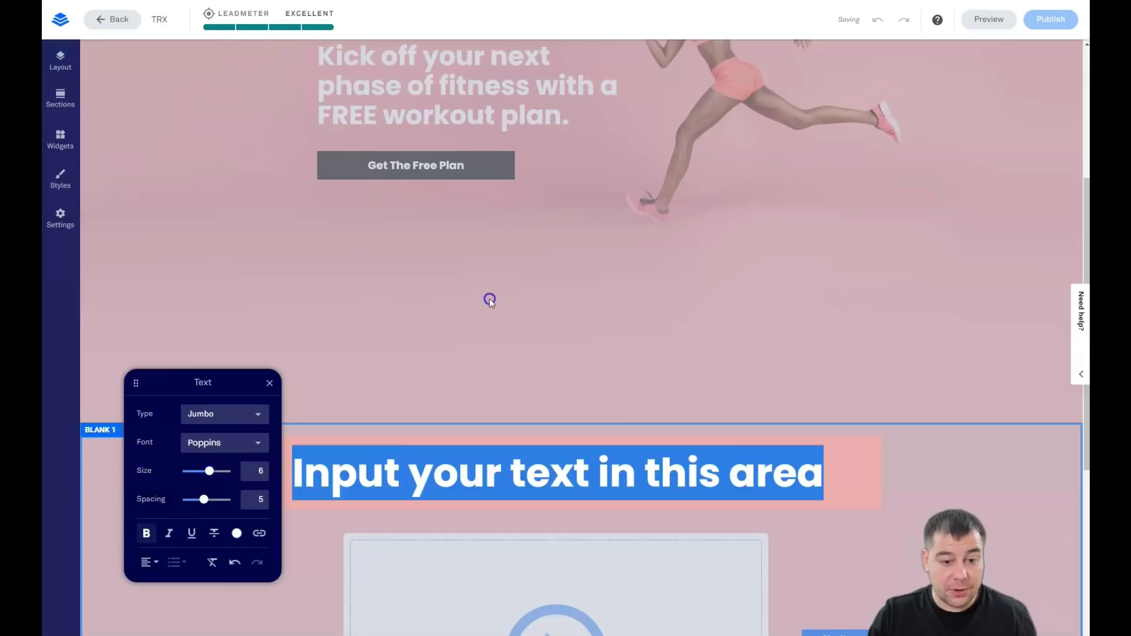
click(490, 298)
scroll(743, 448, down, 10)
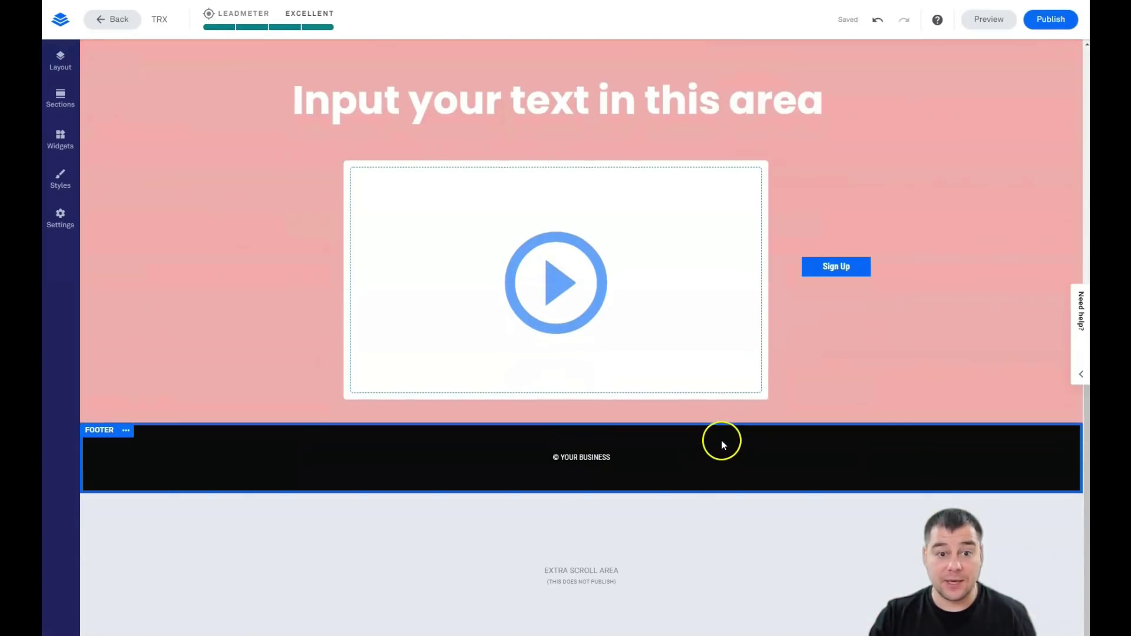
Choose Archivo Narrow as the Headline Font in Page Styles, glancing at Page Width
scroll(724, 445, up, 10)
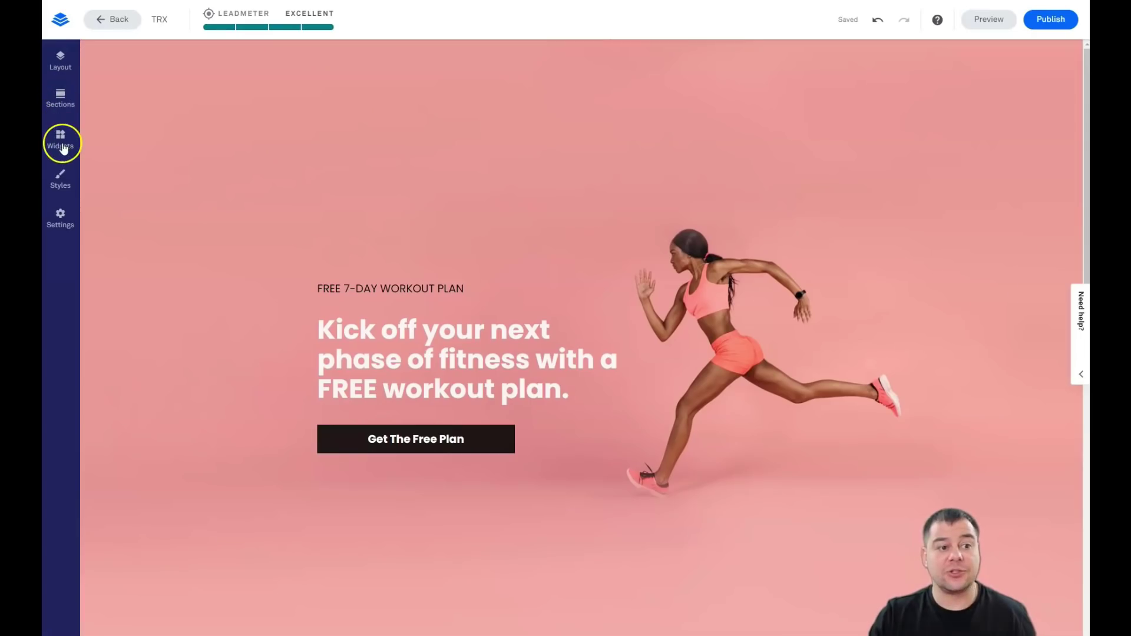
click(59, 183)
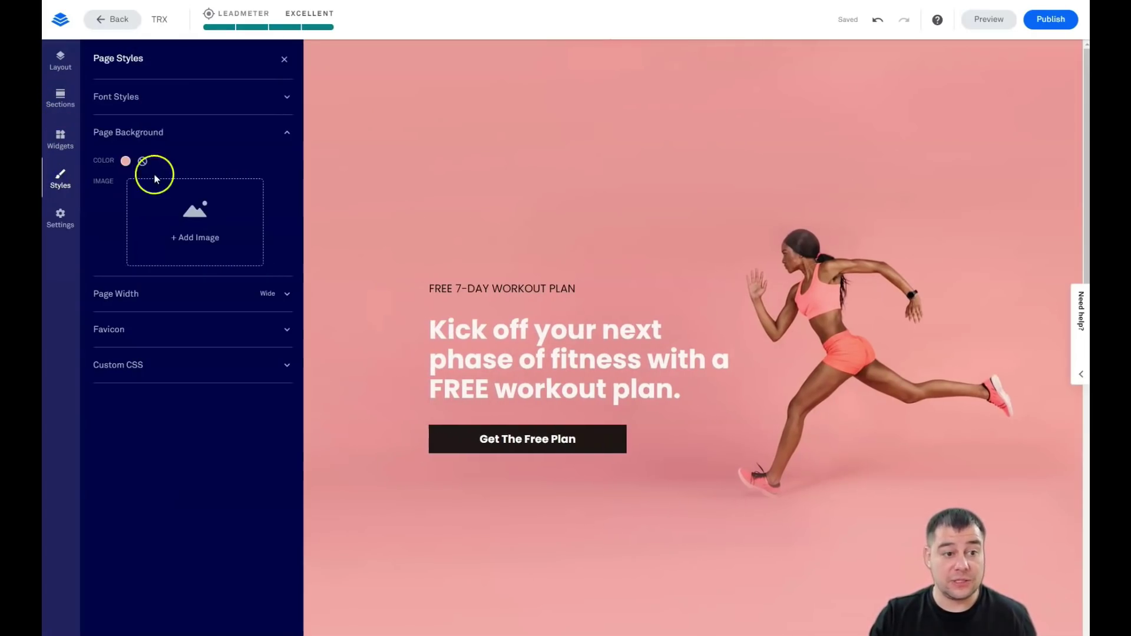
click(286, 98)
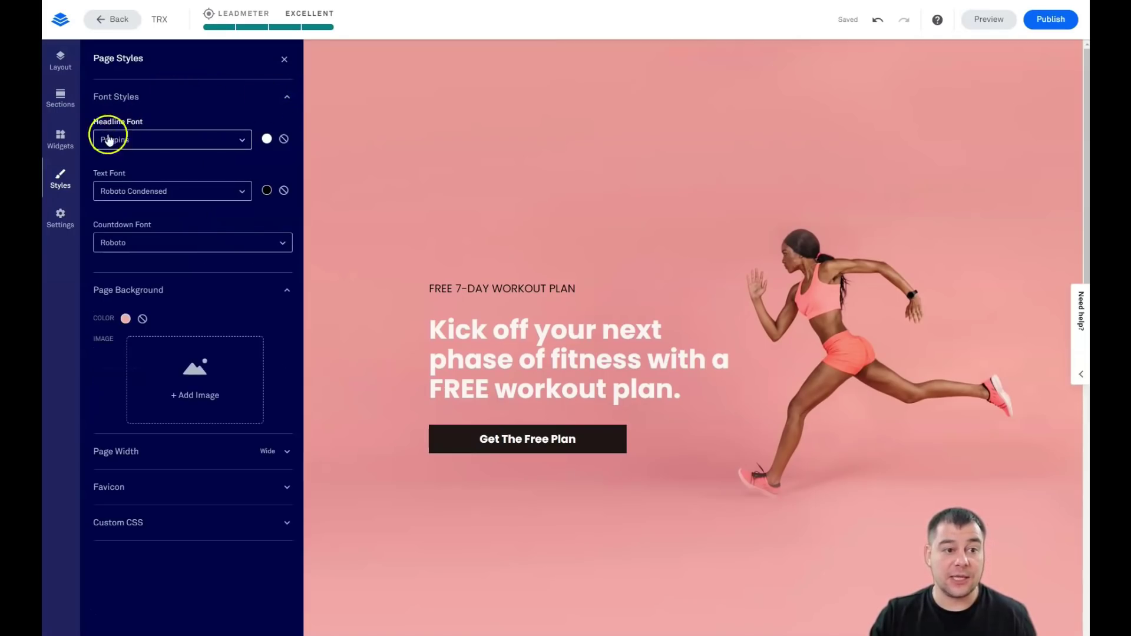
click(241, 142)
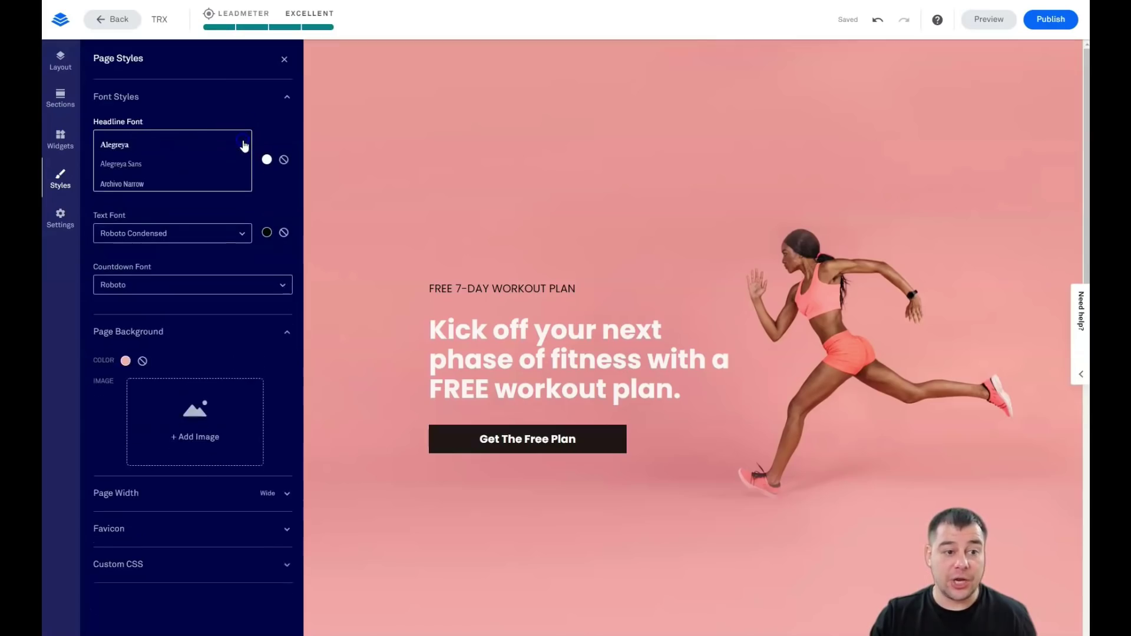
click(135, 177)
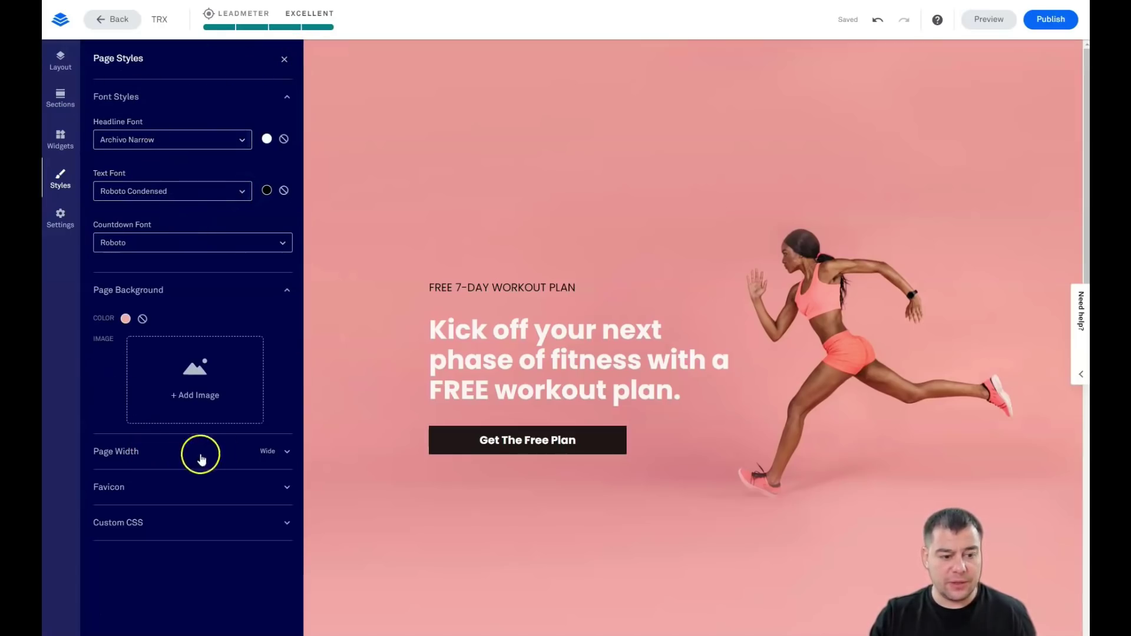
click(285, 455)
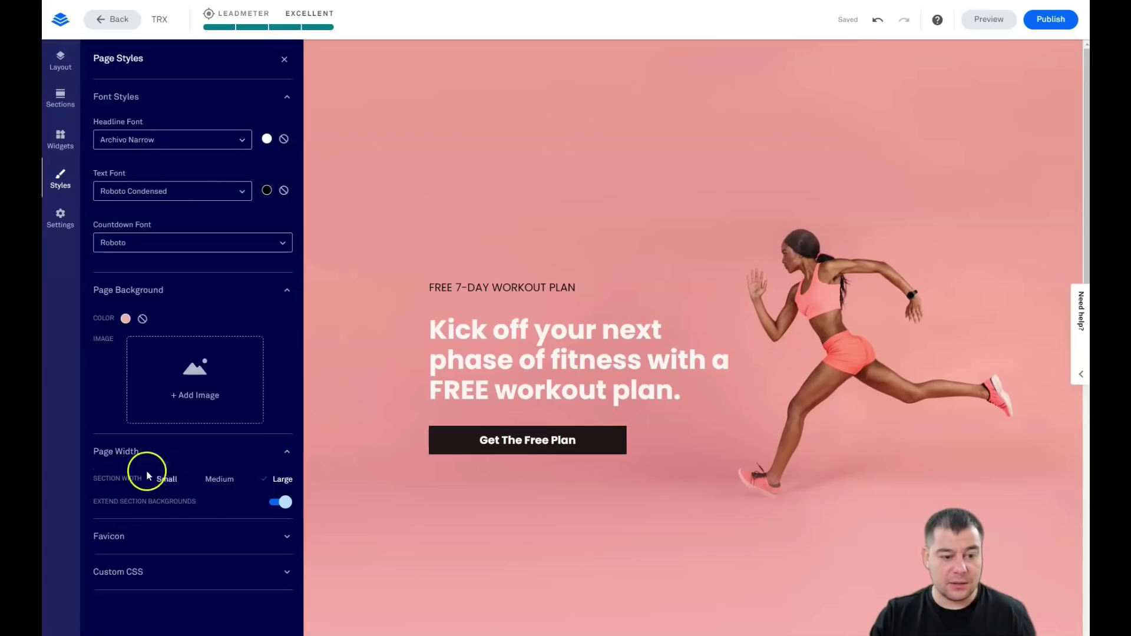
click(287, 452)
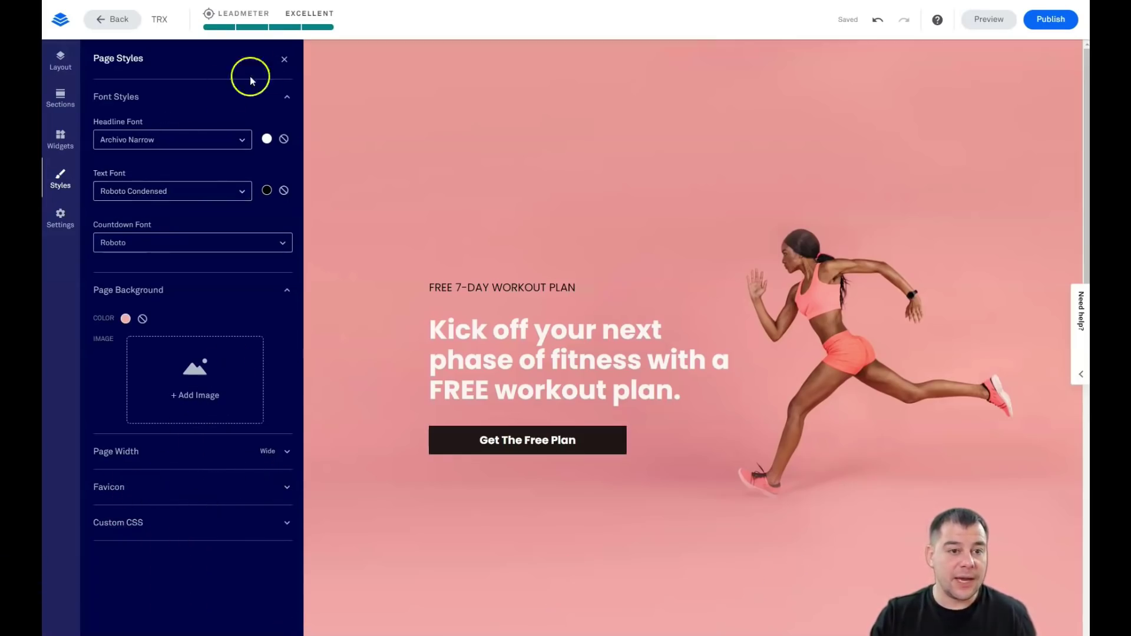
click(284, 59)
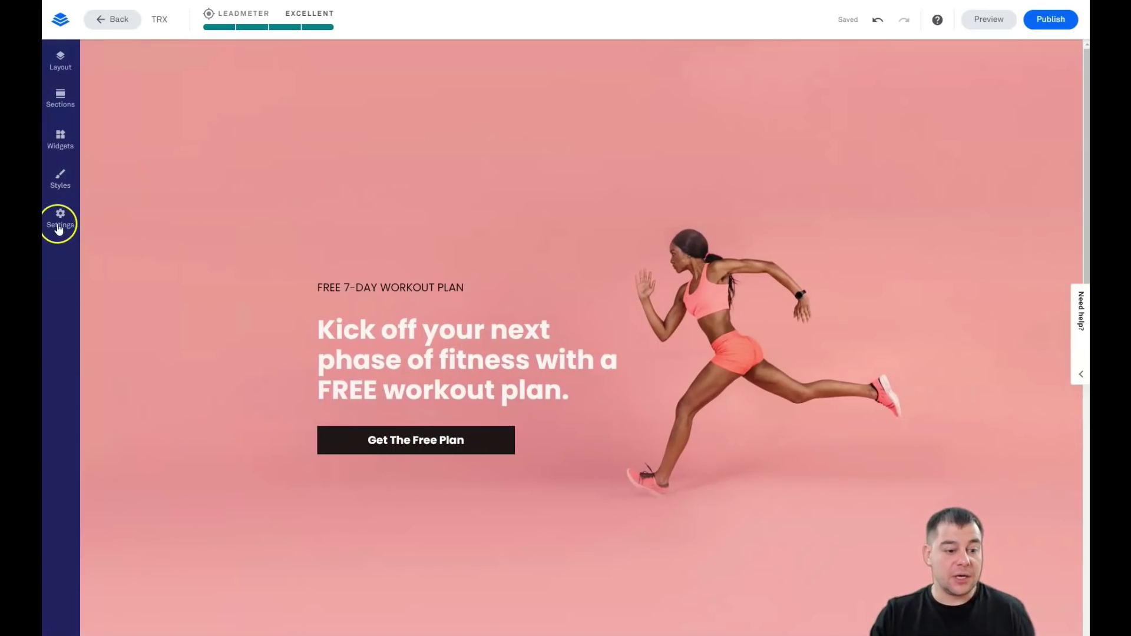
Toggle the search-engine no-index option off again and review the Social and Analytics settings
click(59, 227)
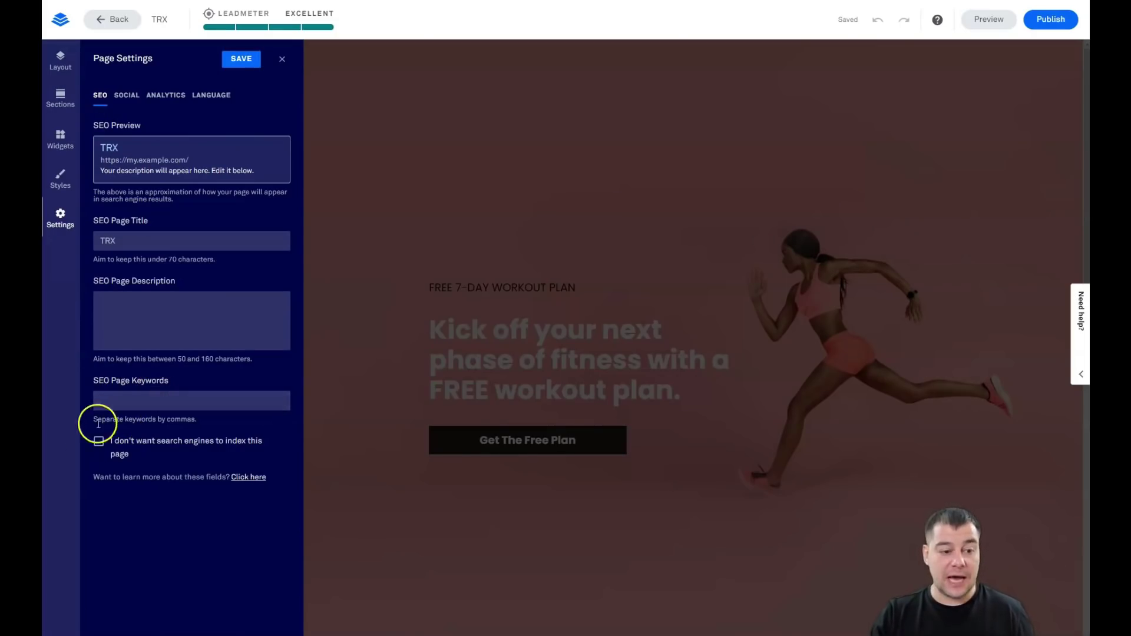
click(98, 443)
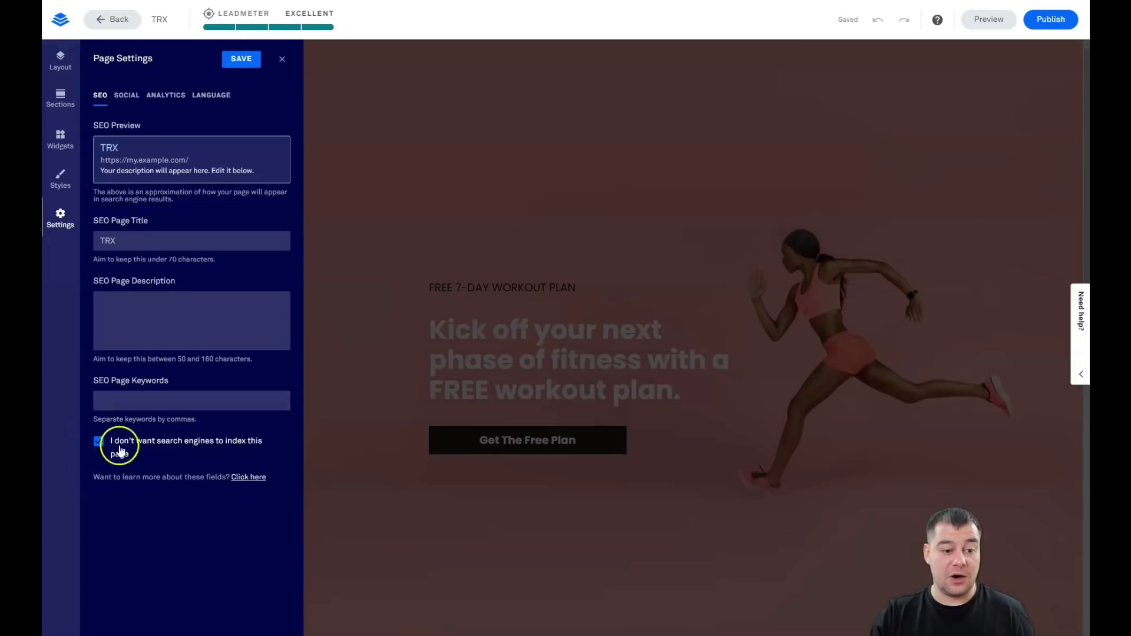
click(99, 442)
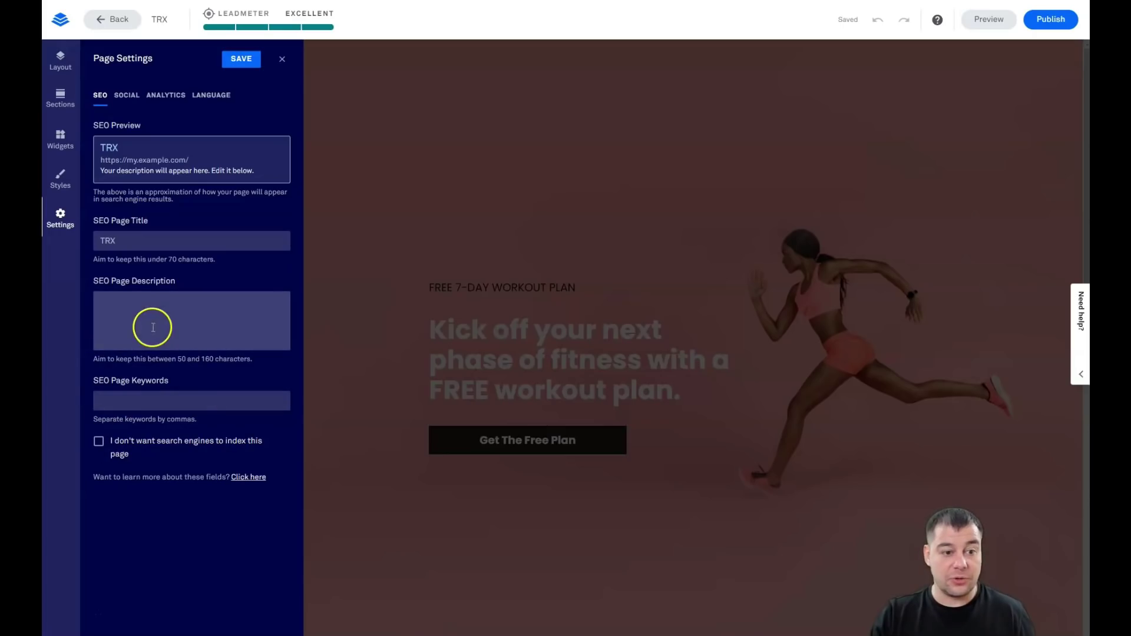
click(132, 100)
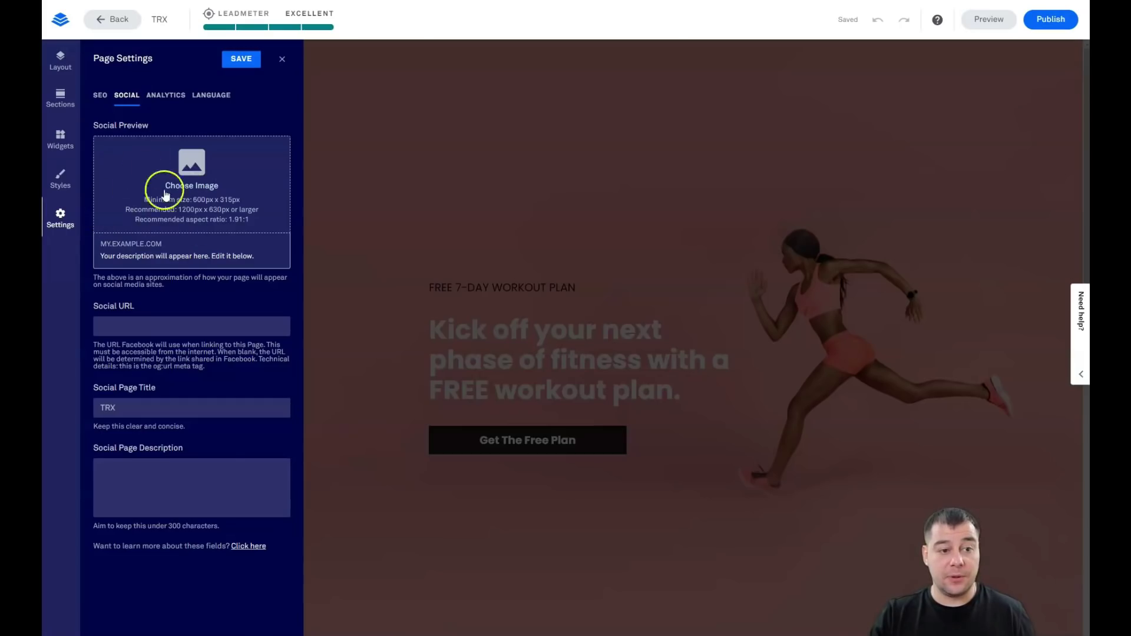
click(163, 106)
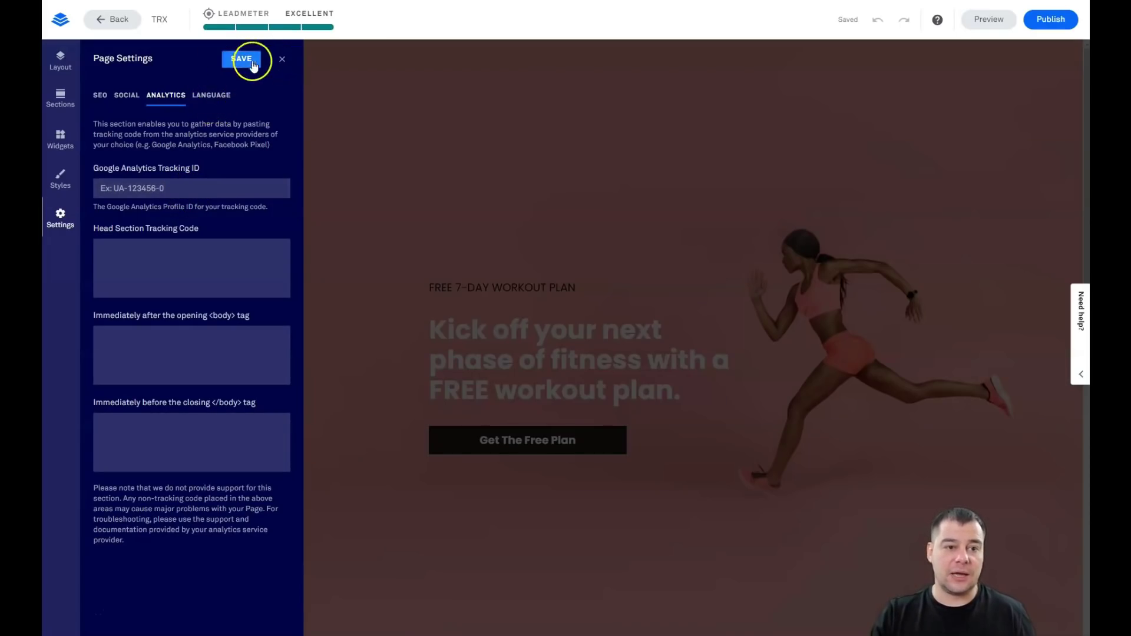
Keep English (Default) as the page language and save the page settings
click(212, 96)
click(274, 214)
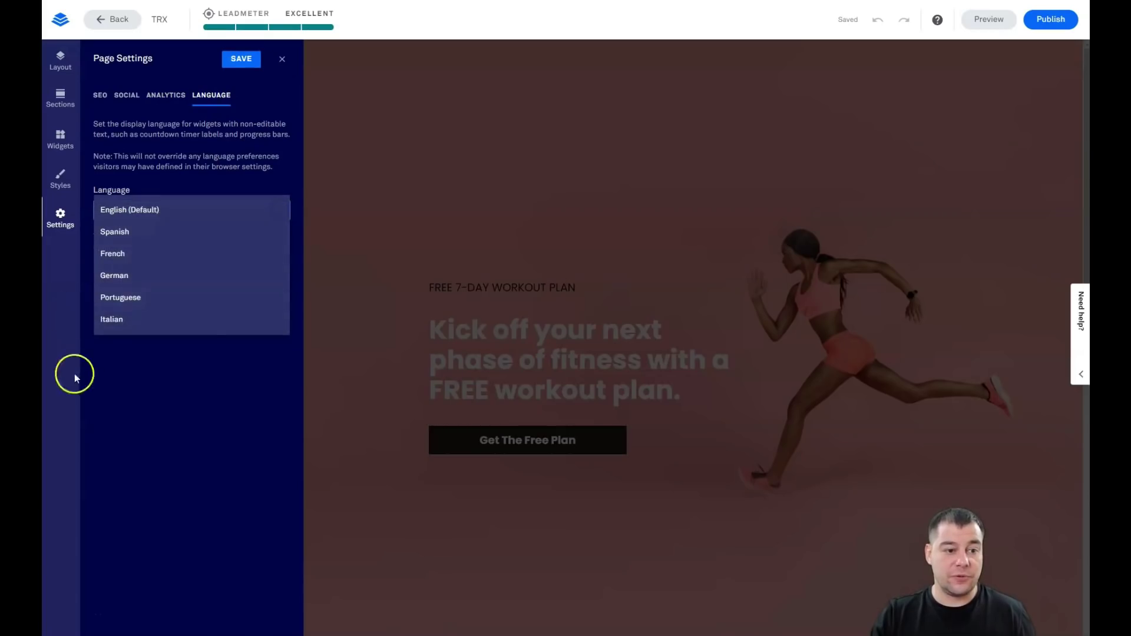
click(172, 424)
click(282, 59)
click(318, 82)
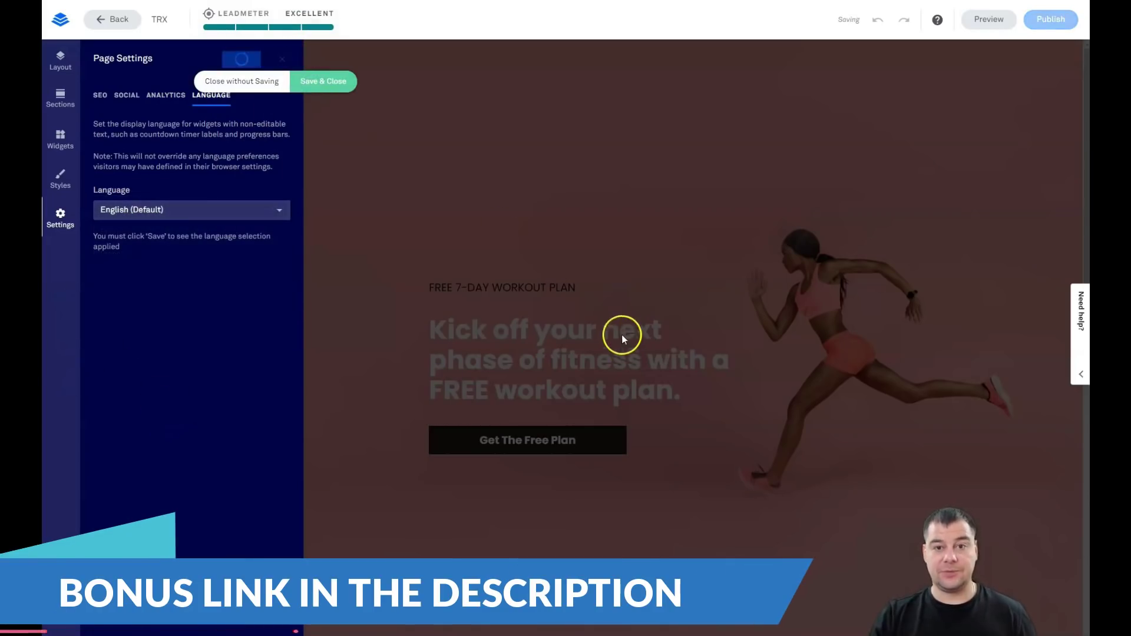
scroll(620, 313, down, 10)
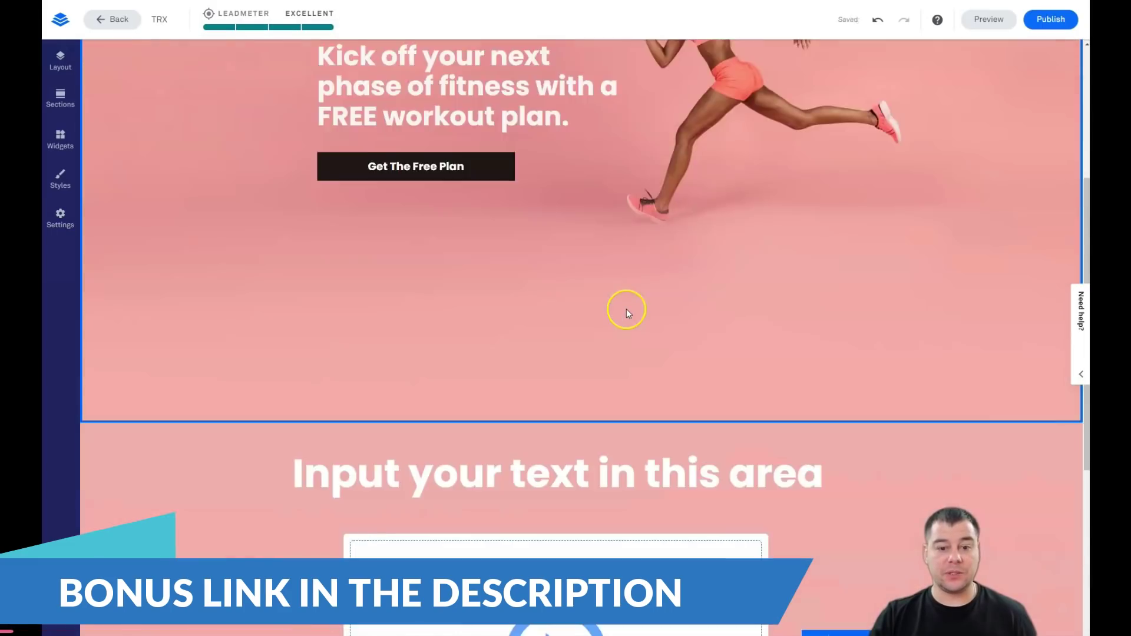
scroll(625, 304, up, 10)
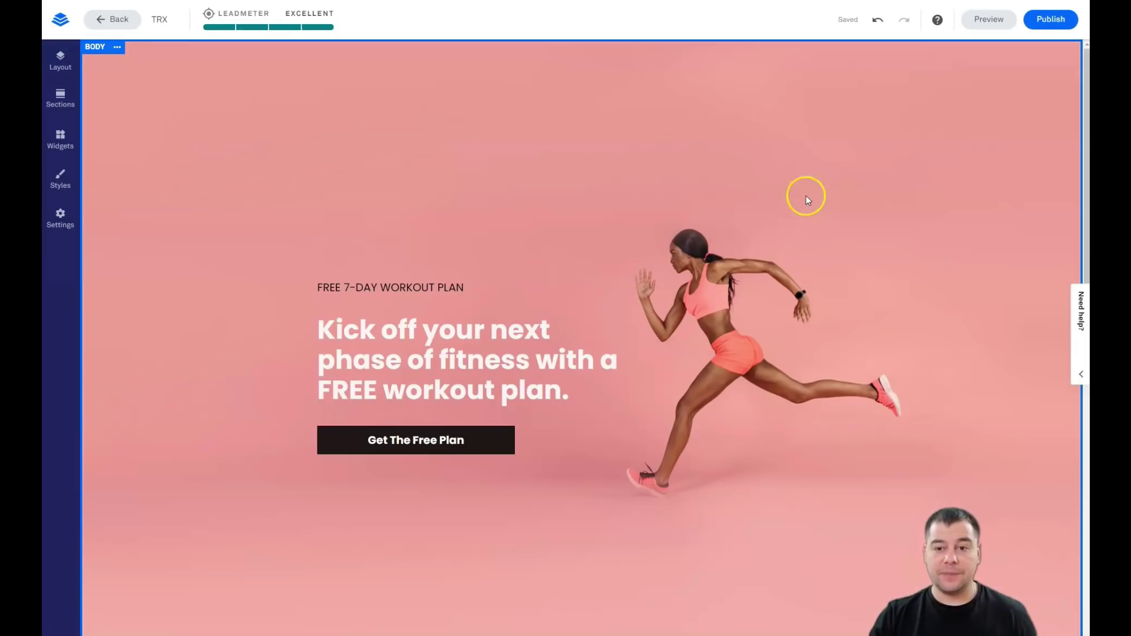
click(117, 46)
click(137, 59)
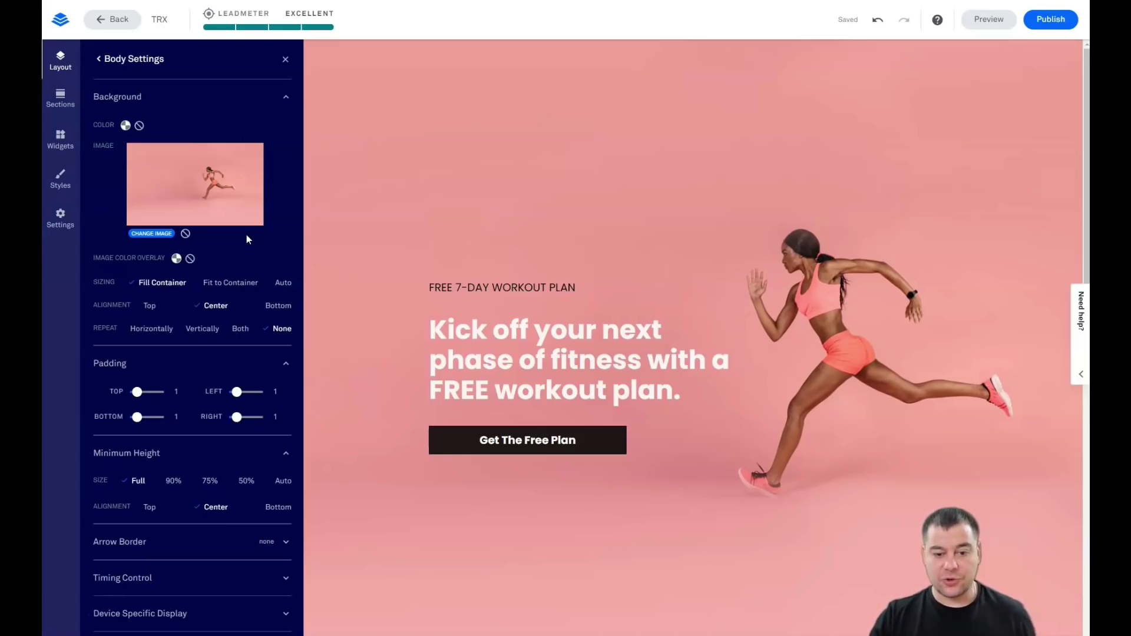
click(286, 59)
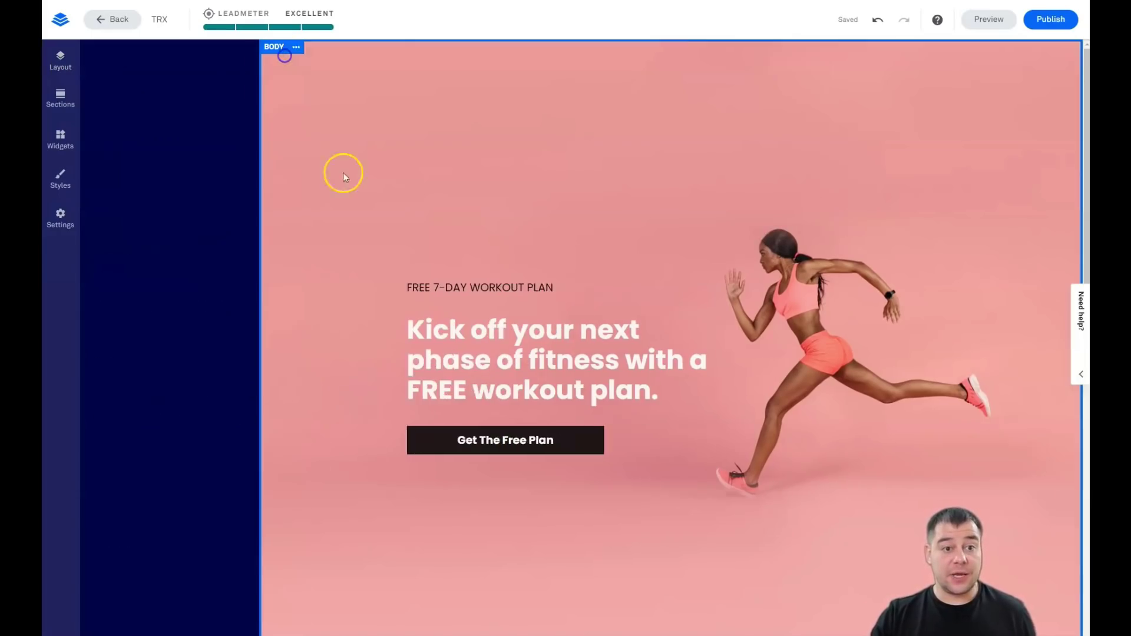